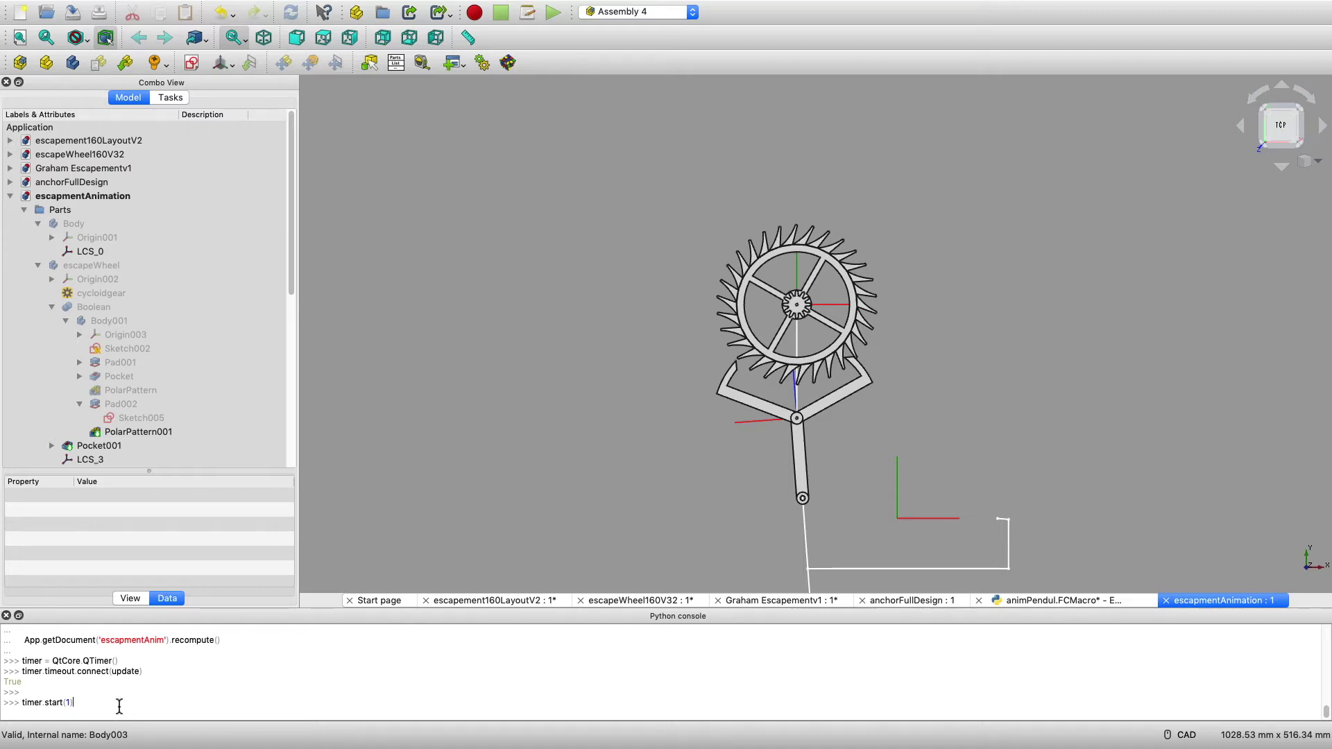
Step: Run timer.start(1) in the Python console to start the escapement animation
{"action": "key", "text": "Return"}
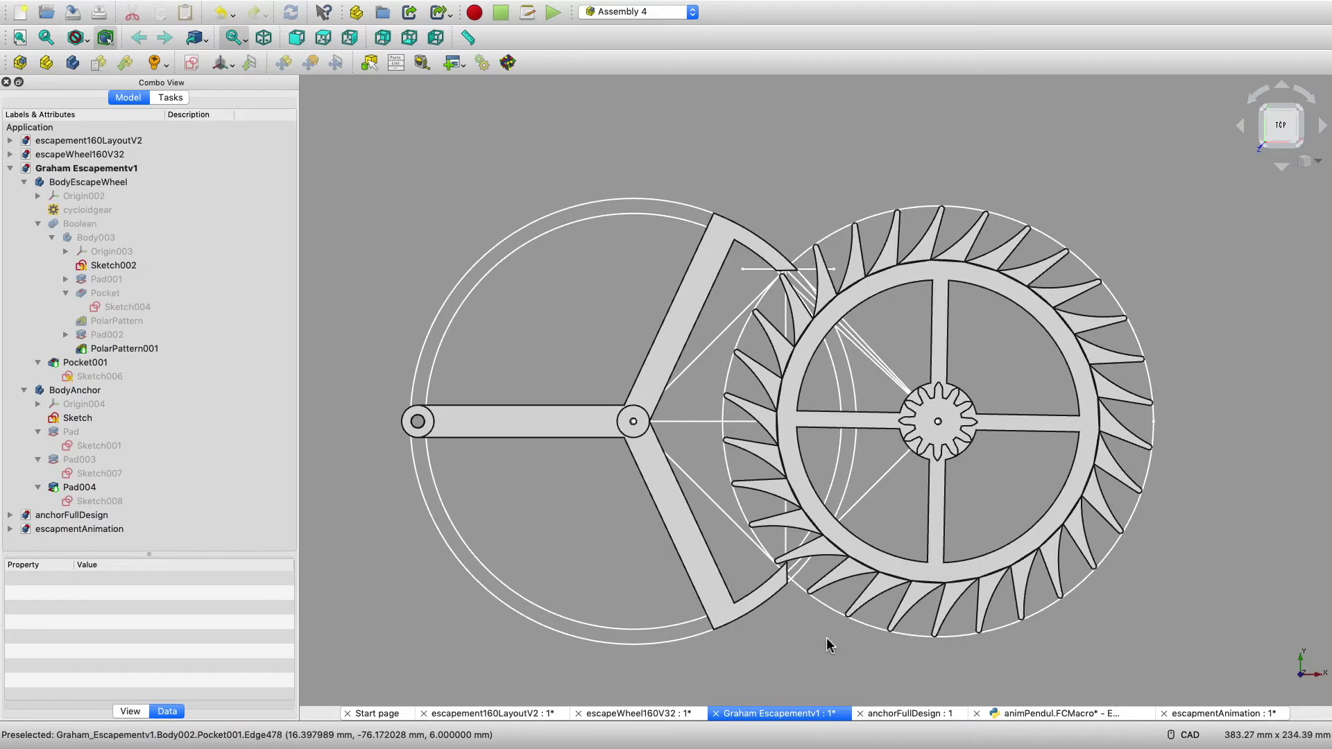
Step: Compare the tooth tips in escapeWheel160V32 and Graham Escapementv1, then exit the tooth sketch
{"action": "scroll", "coordinate": [795, 303], "scroll_direction": "up", "scroll_amount": 8}
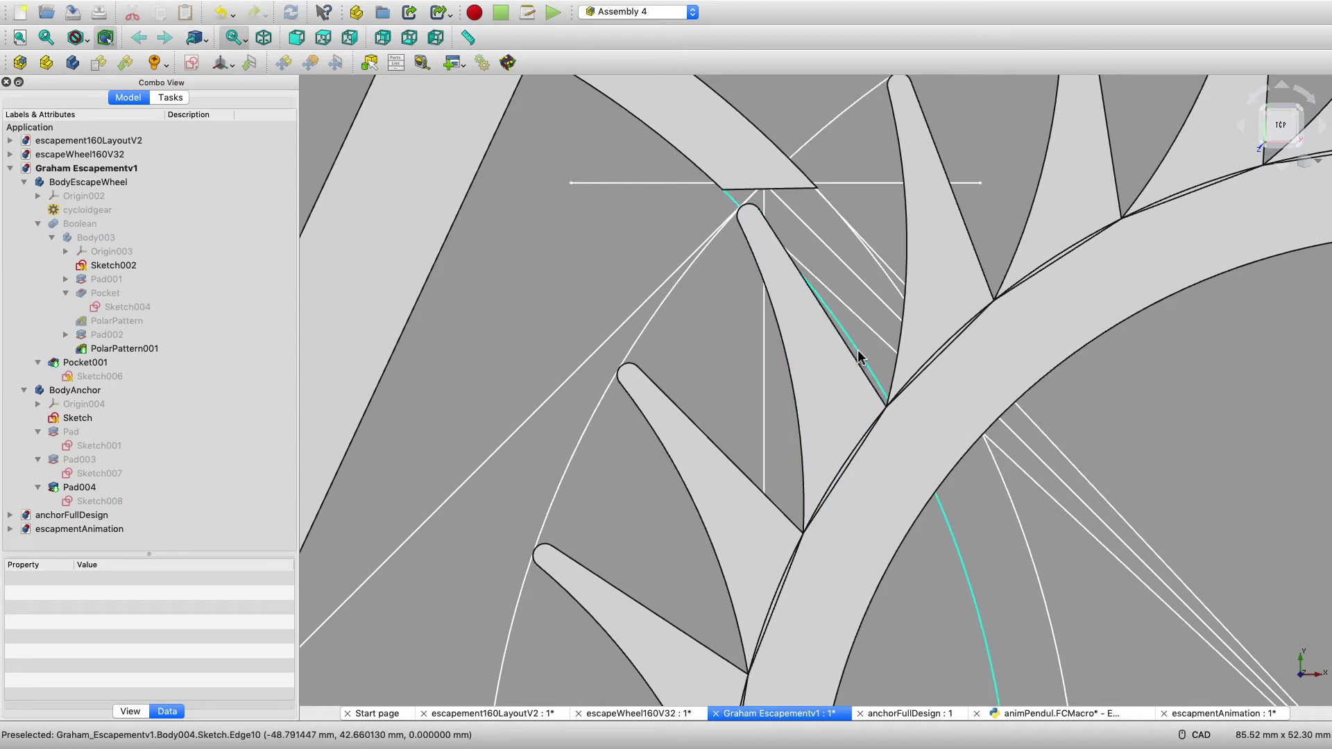
{"action": "left_click", "coordinate": [641, 713]}
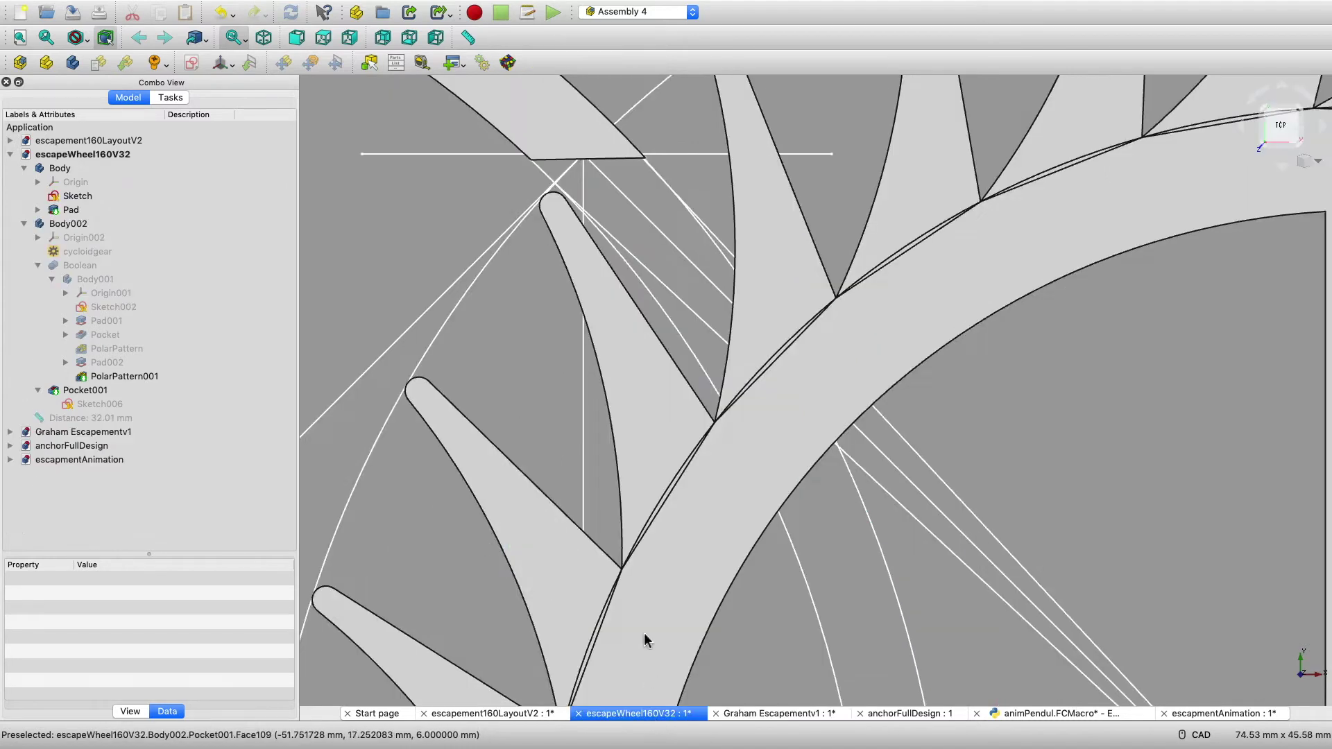
{"action": "scroll", "coordinate": [597, 231], "scroll_direction": "up", "scroll_amount": 4}
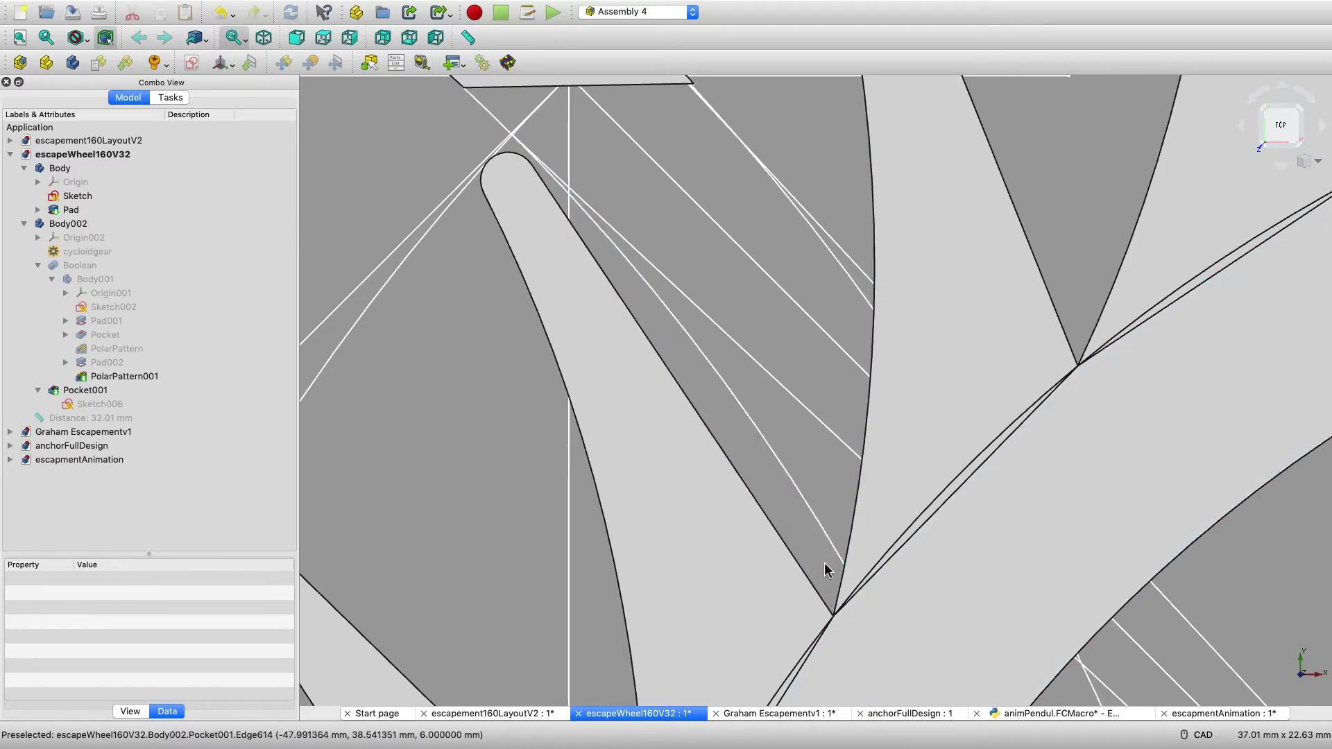
{"action": "key", "text": "ctrl+Tab"}
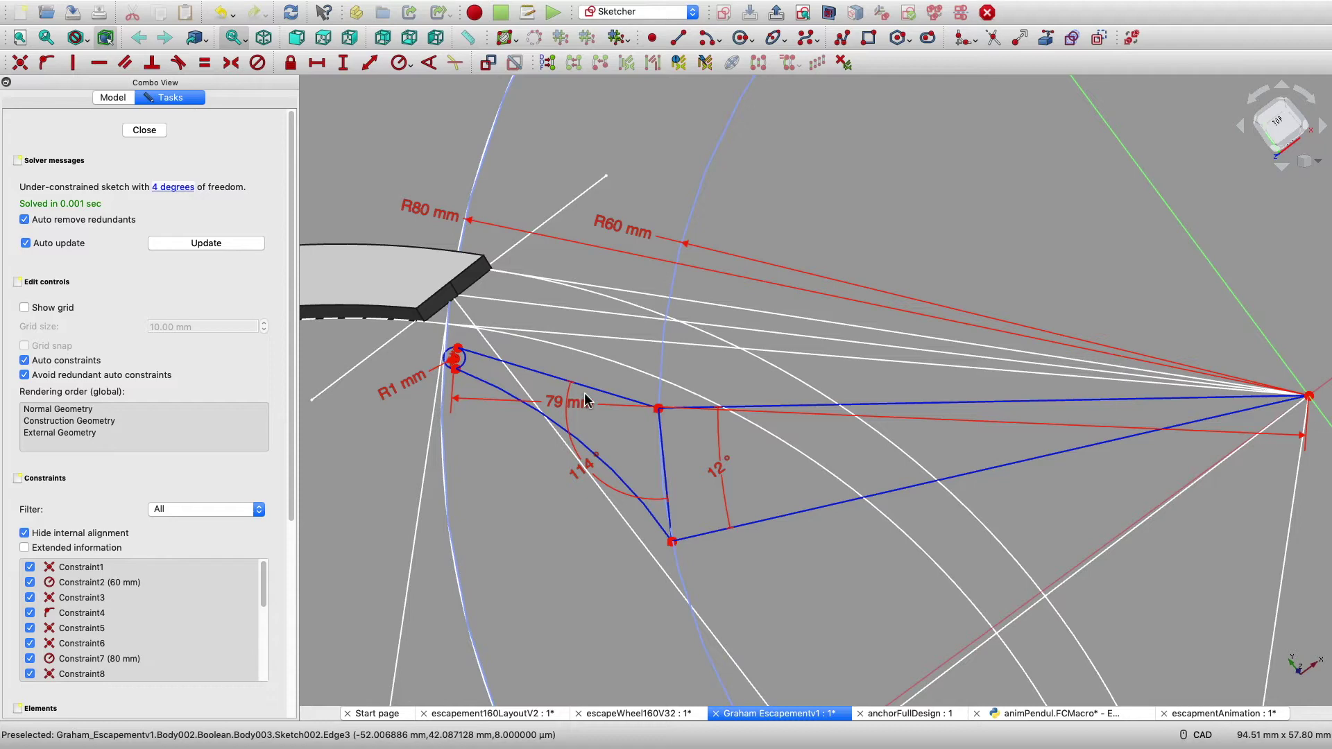
{"action": "key", "text": "Escape"}
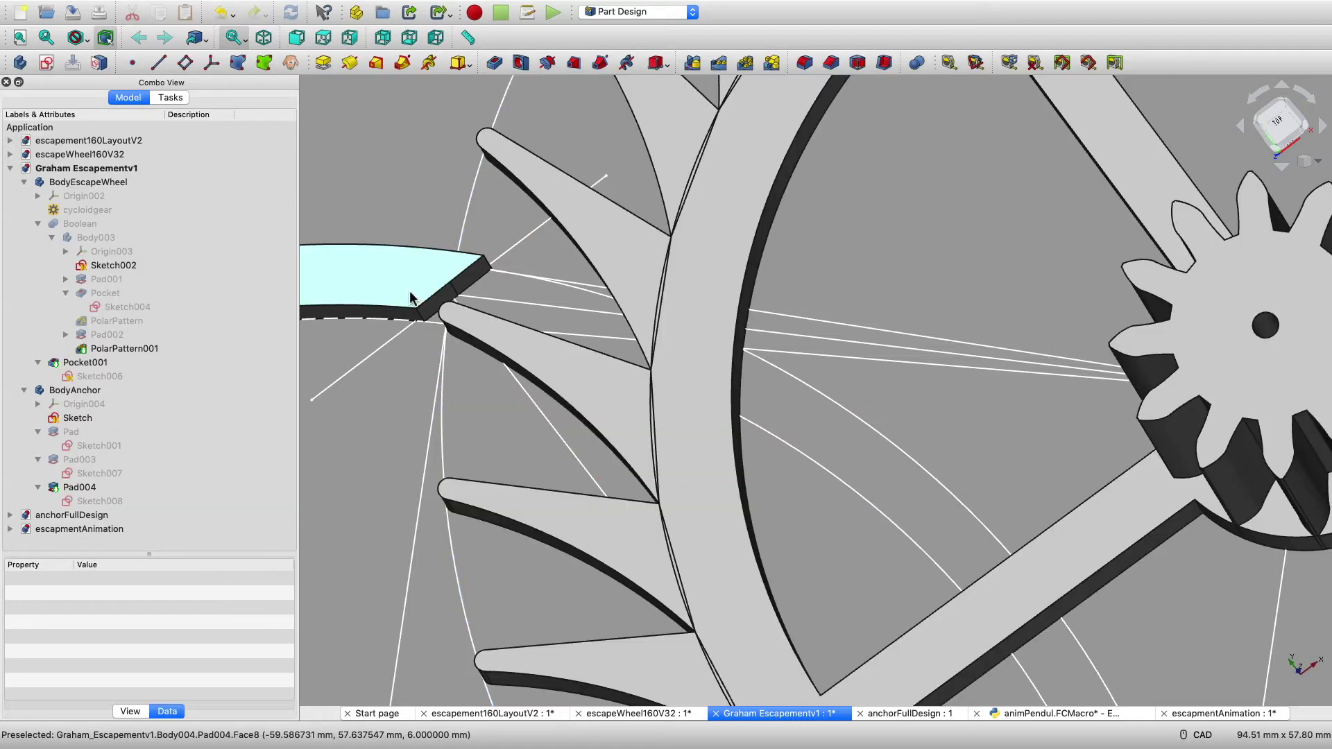
Step: Create a new document with a body and a sketch on the XY plane
{"action": "left_click", "coordinate": [165, 8]}
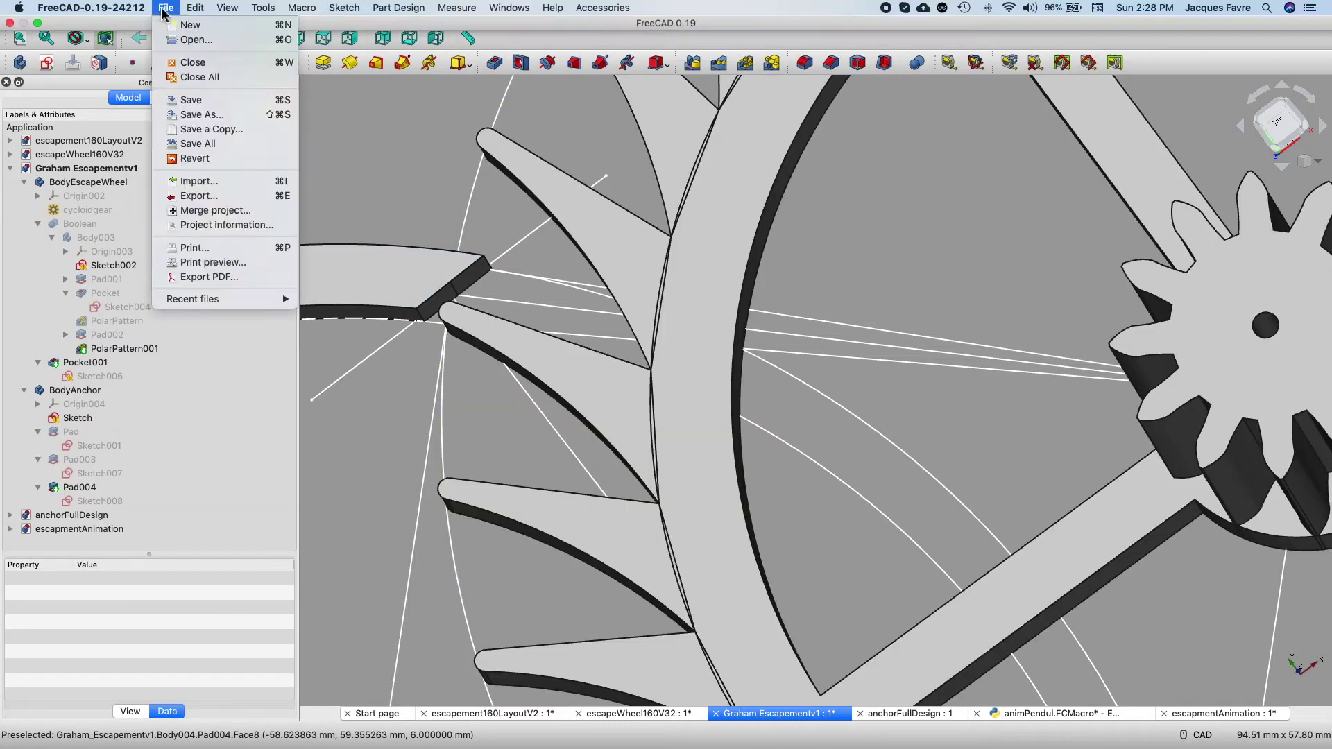
{"action": "left_click", "coordinate": [179, 27]}
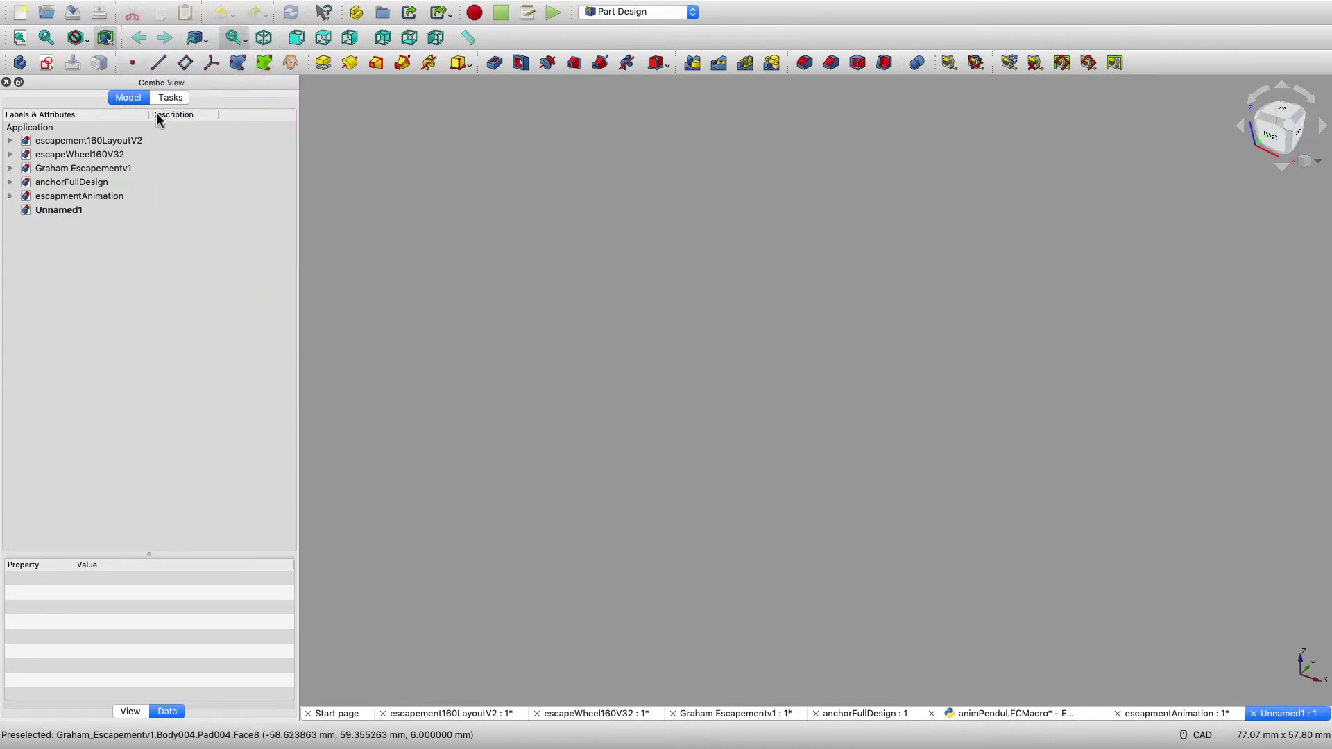
{"action": "left_click", "coordinate": [20, 63]}
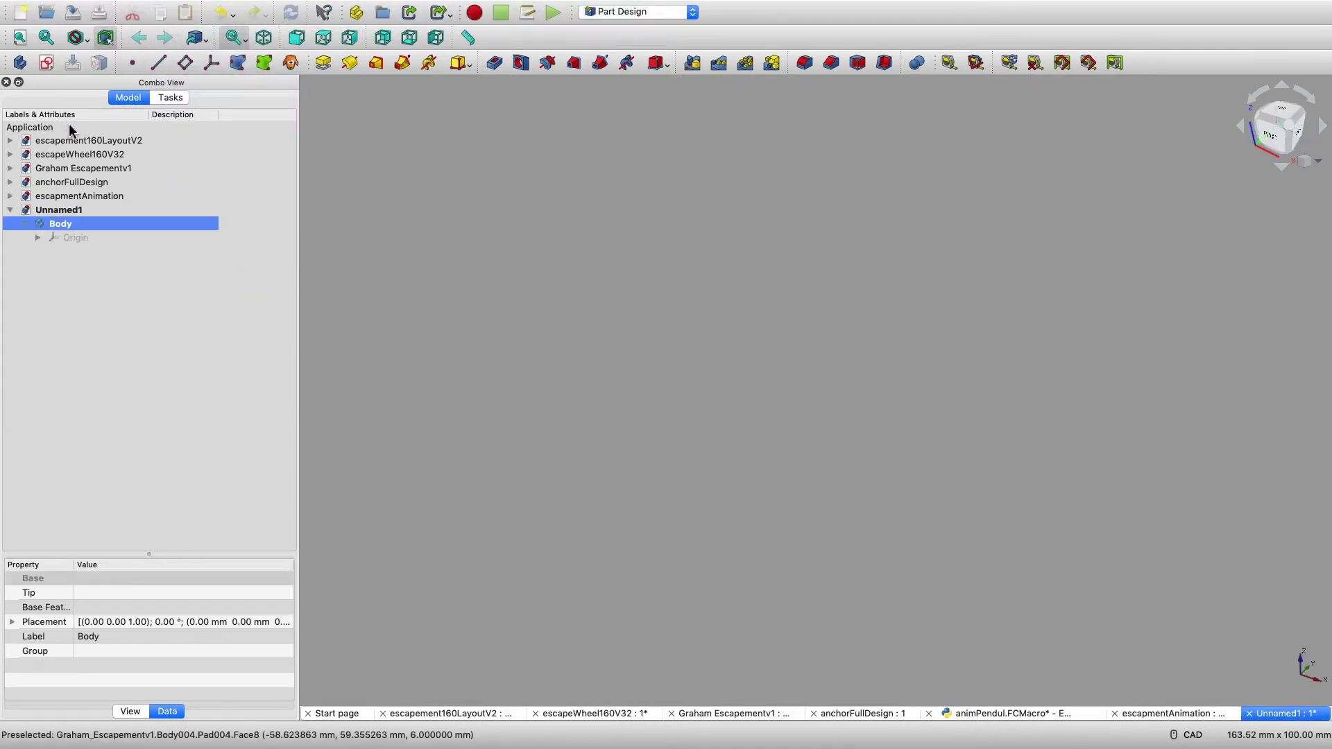
{"action": "left_click", "coordinate": [46, 62]}
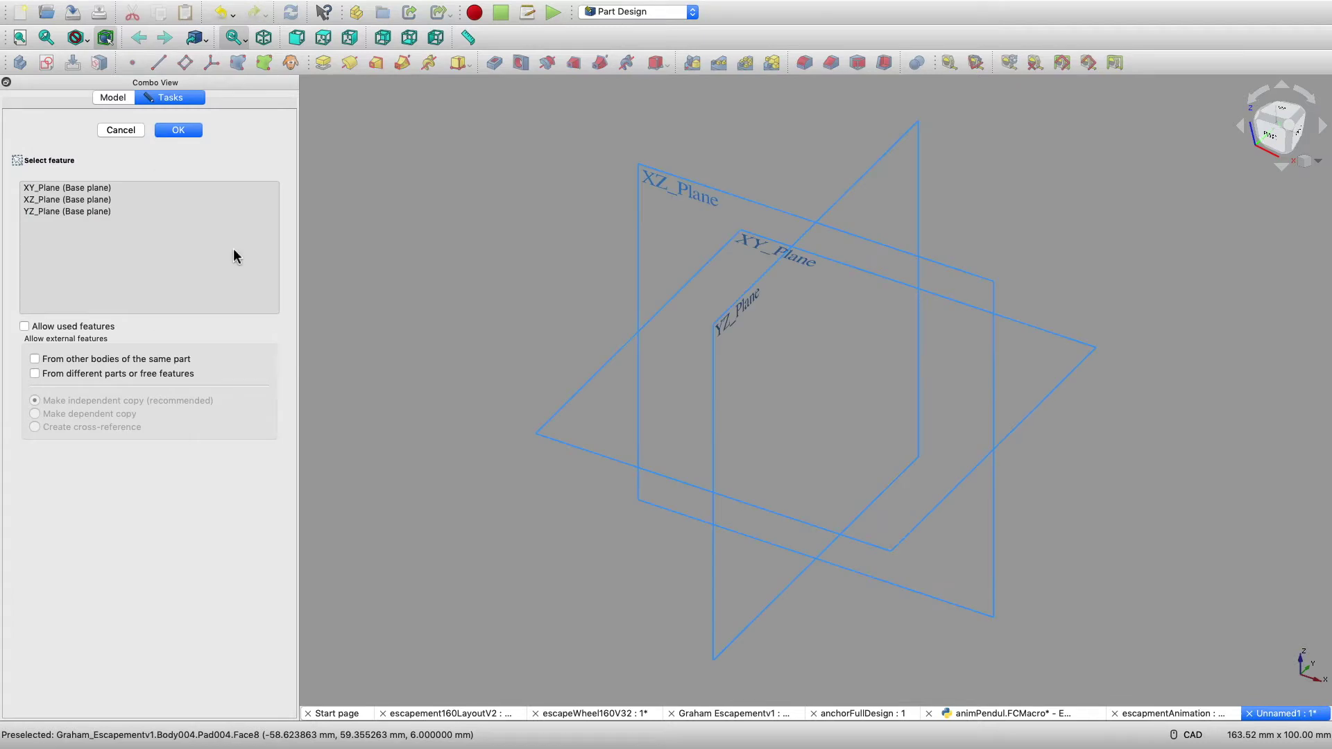
{"action": "left_click", "coordinate": [145, 191]}
{"action": "left_click", "coordinate": [179, 133]}
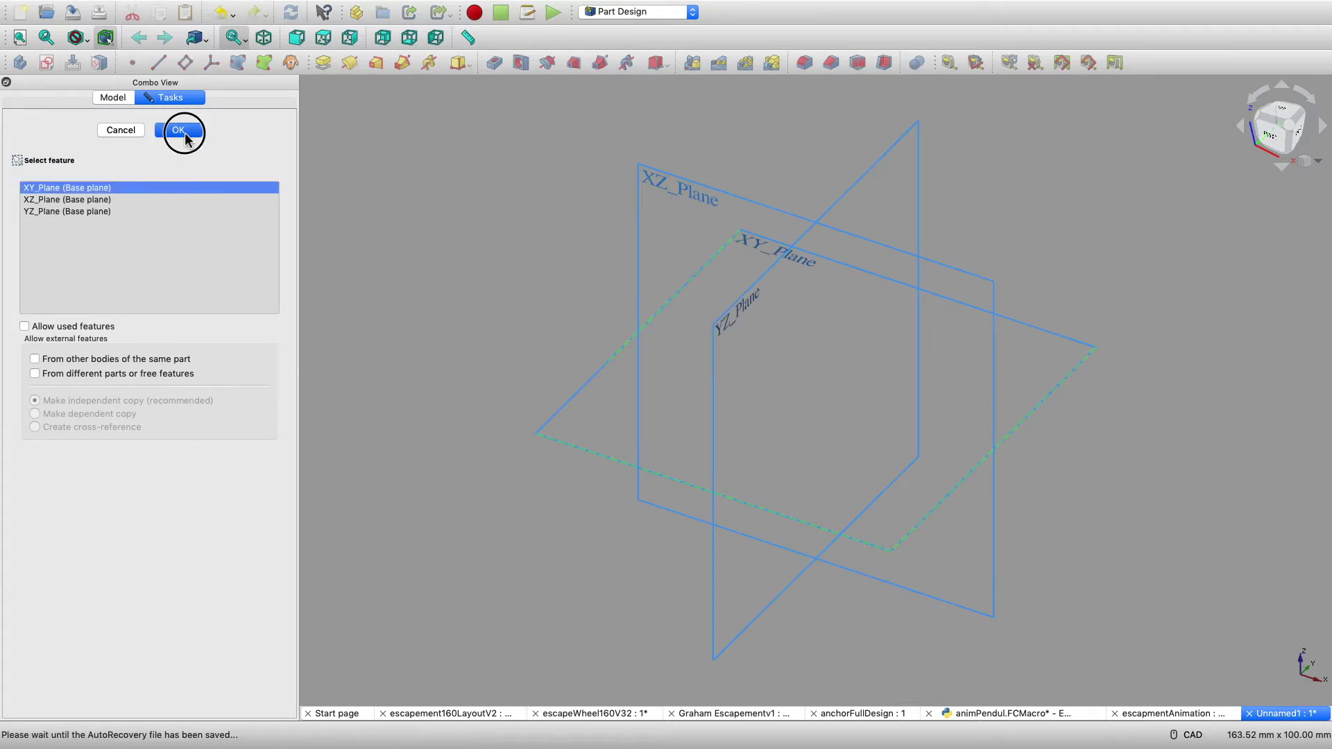
Step: Draw an origin-centred circle and constrain its diameter to 160 mm
{"action": "left_click", "coordinate": [741, 37]}
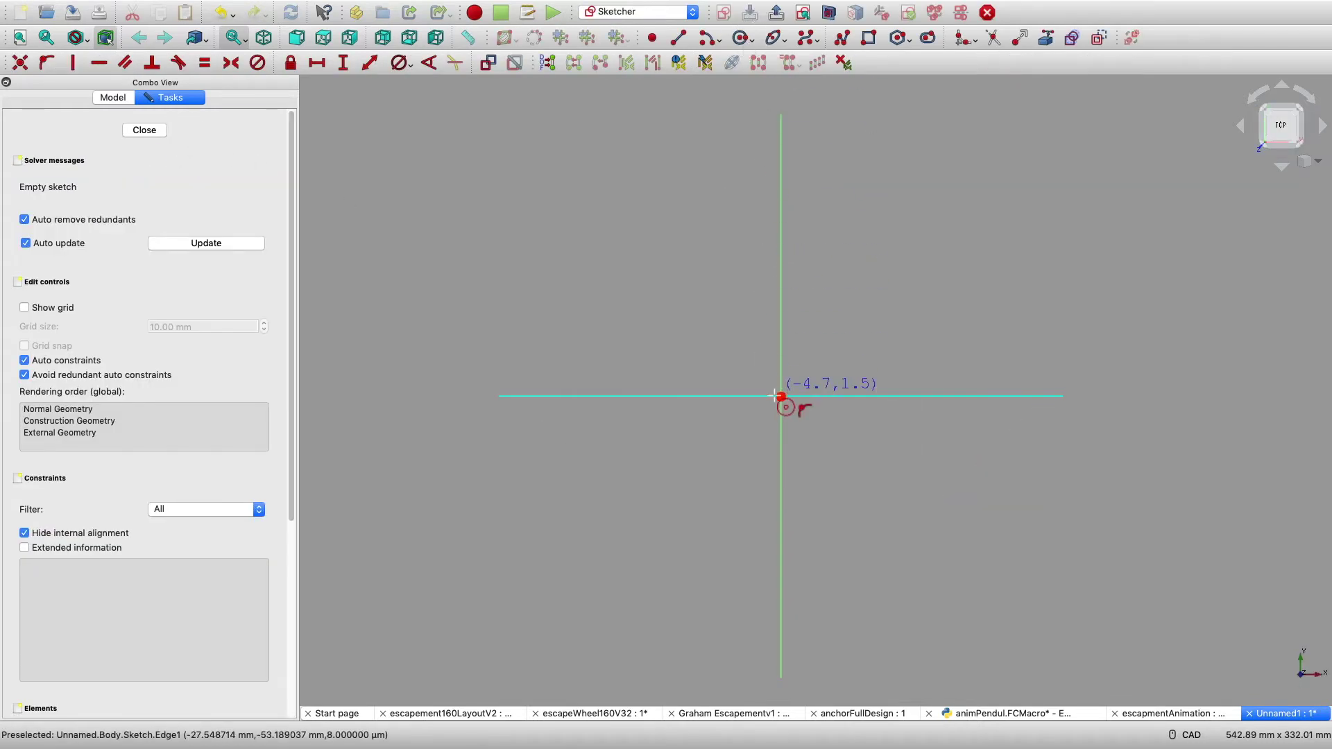
{"action": "left_click", "coordinate": [781, 396]}
{"action": "left_click", "coordinate": [981, 533]}
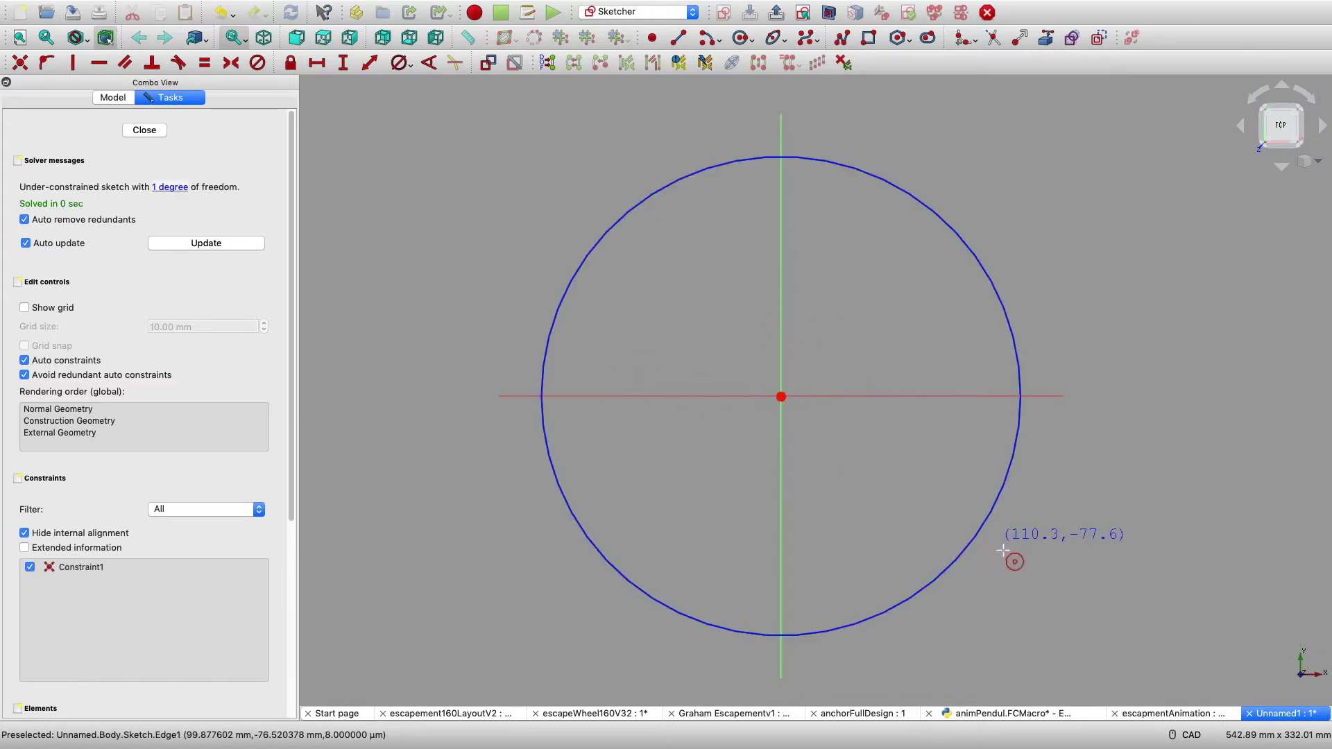
{"action": "left_click", "coordinate": [982, 532]}
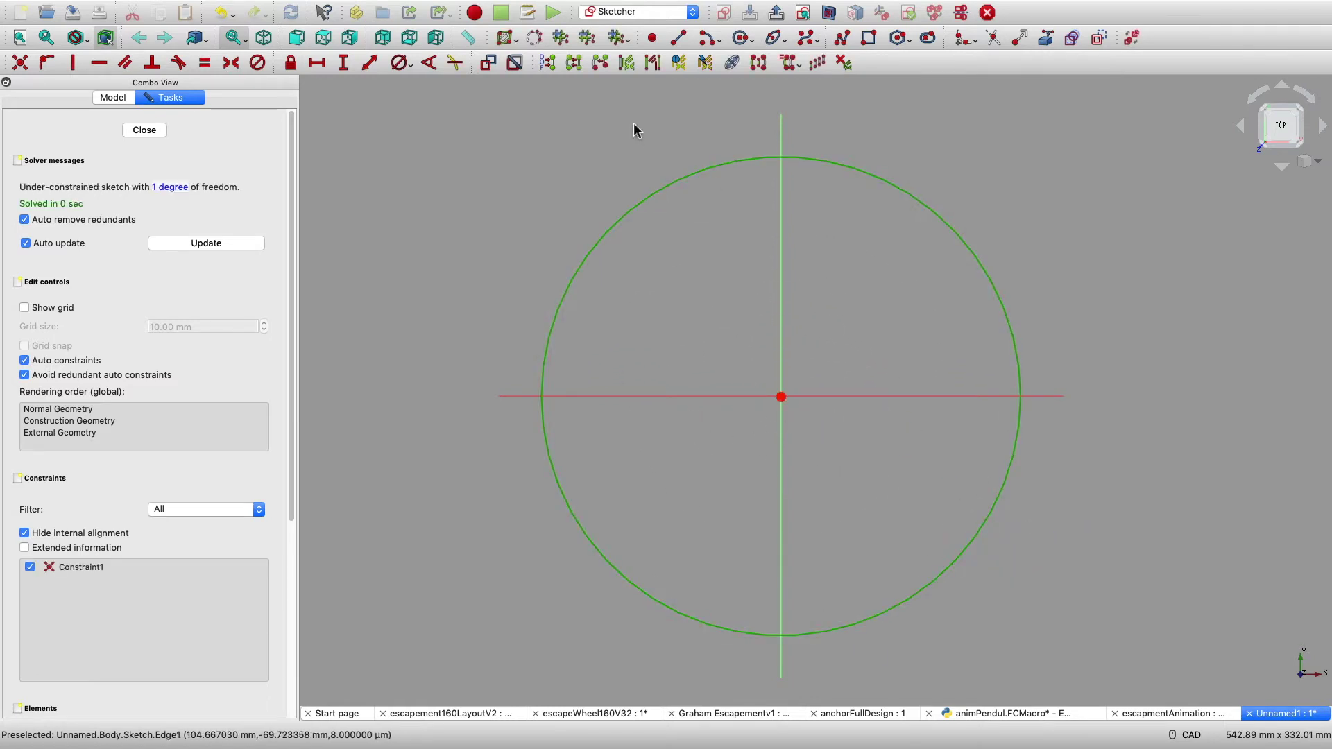
{"action": "left_click", "coordinate": [411, 65]}
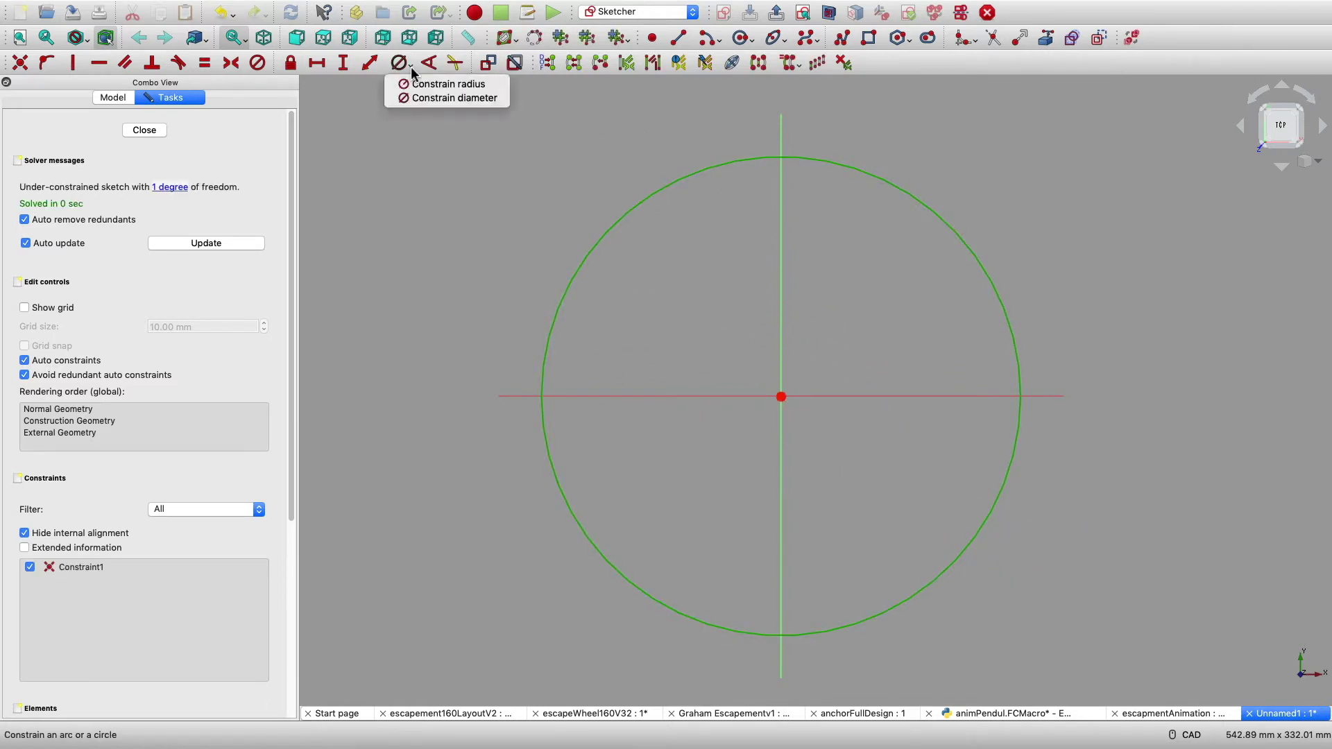
{"action": "left_click", "coordinate": [430, 99]}
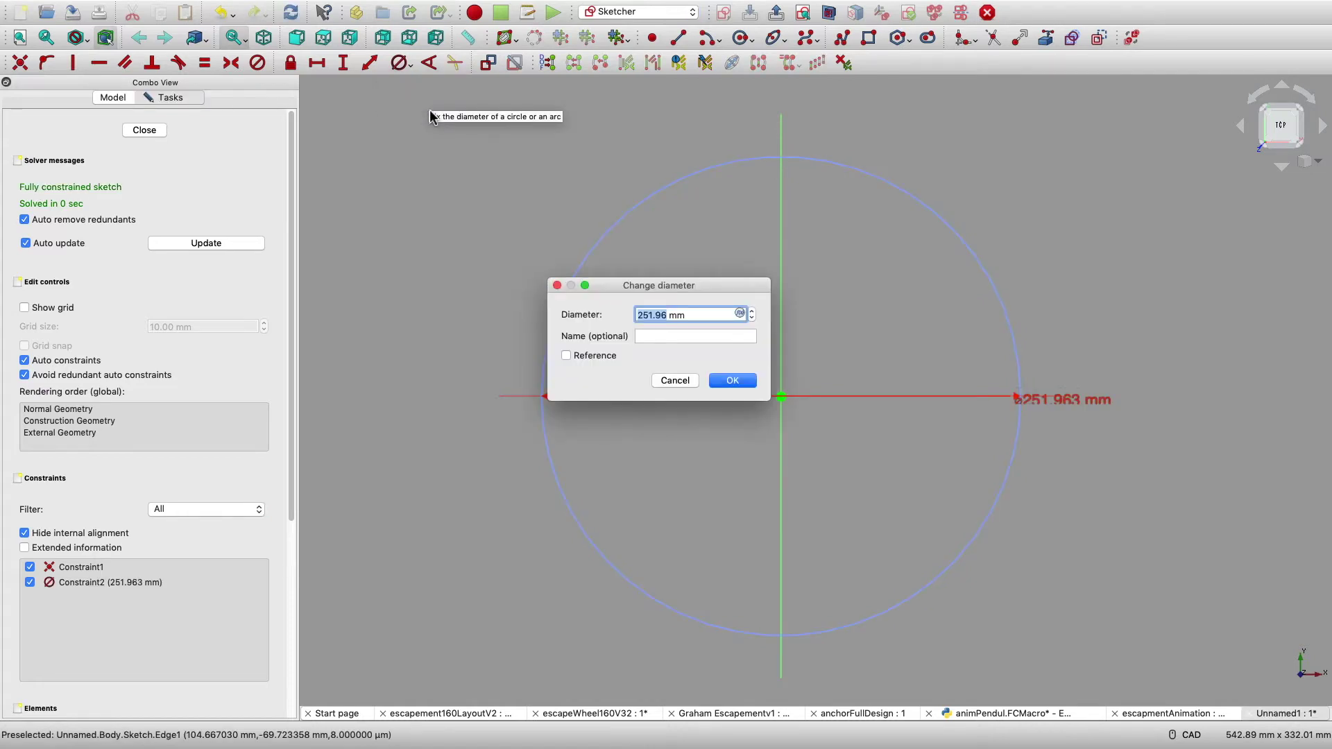
{"action": "type", "text": "1"}
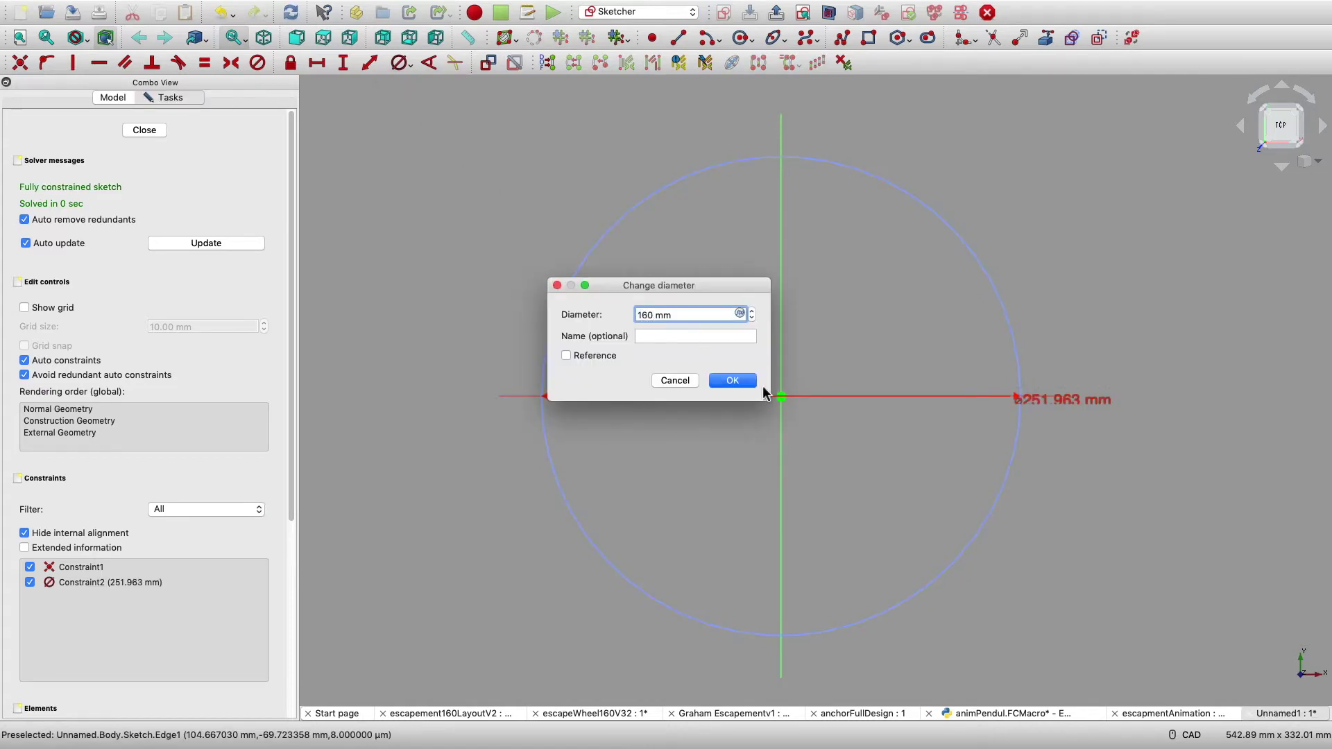
{"action": "left_click", "coordinate": [734, 381]}
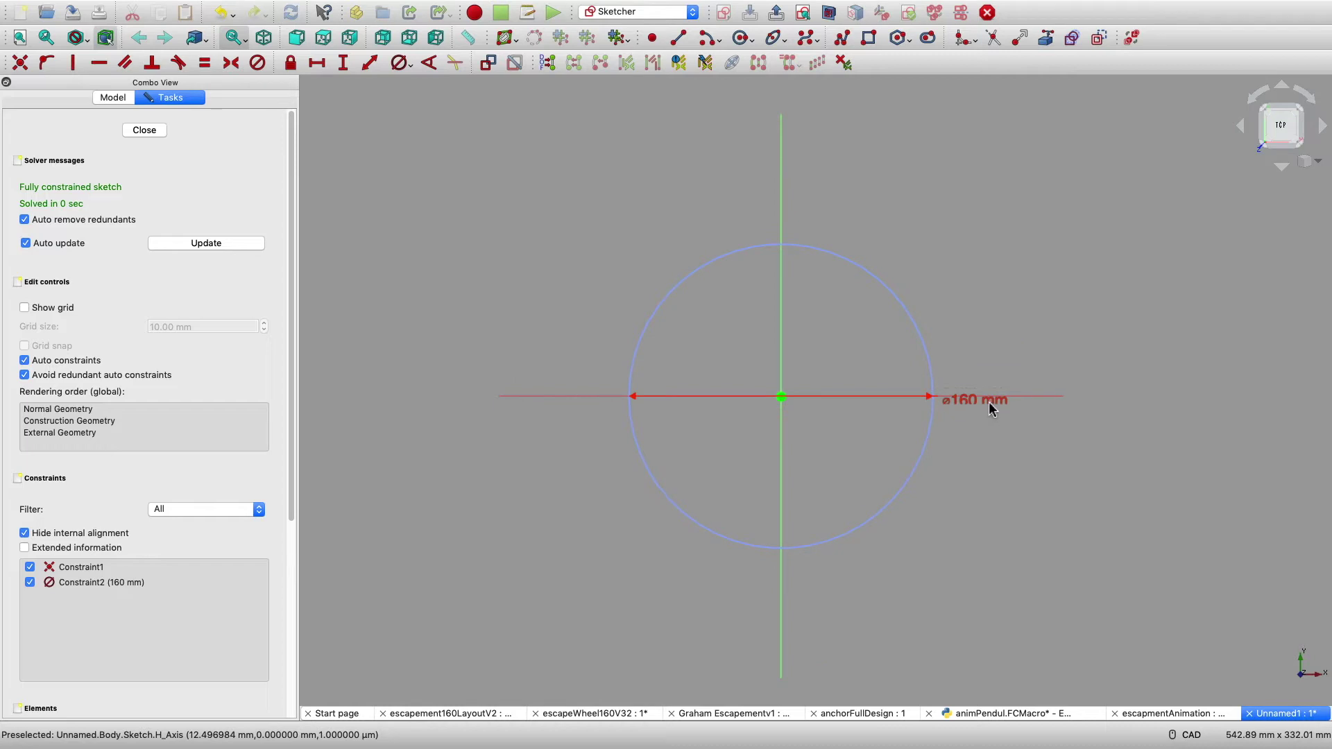
{"action": "left_click_drag", "start_coordinate": [990, 407], "coordinate": [1005, 457]}
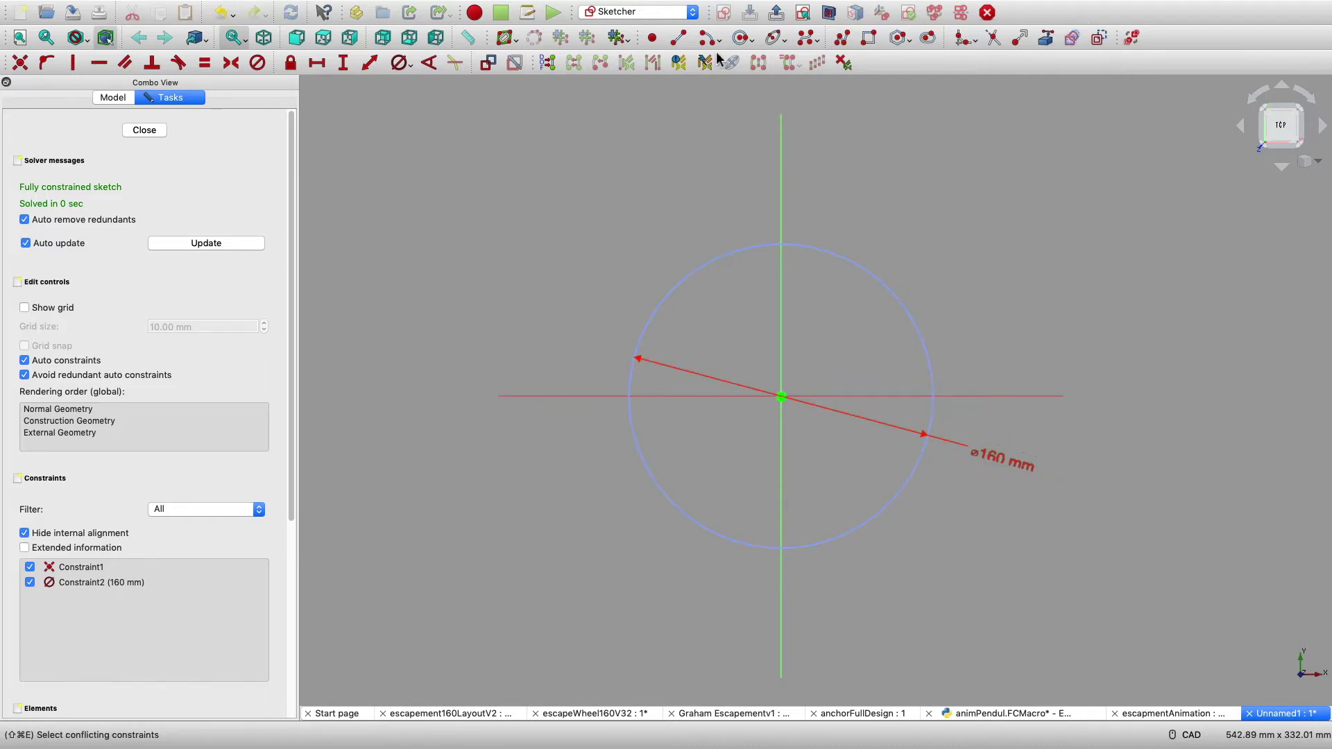
Step: Add a second origin-centred circle of 120 mm diameter and close the sketch
{"action": "left_click", "coordinate": [741, 38]}
{"action": "left_click", "coordinate": [781, 397]}
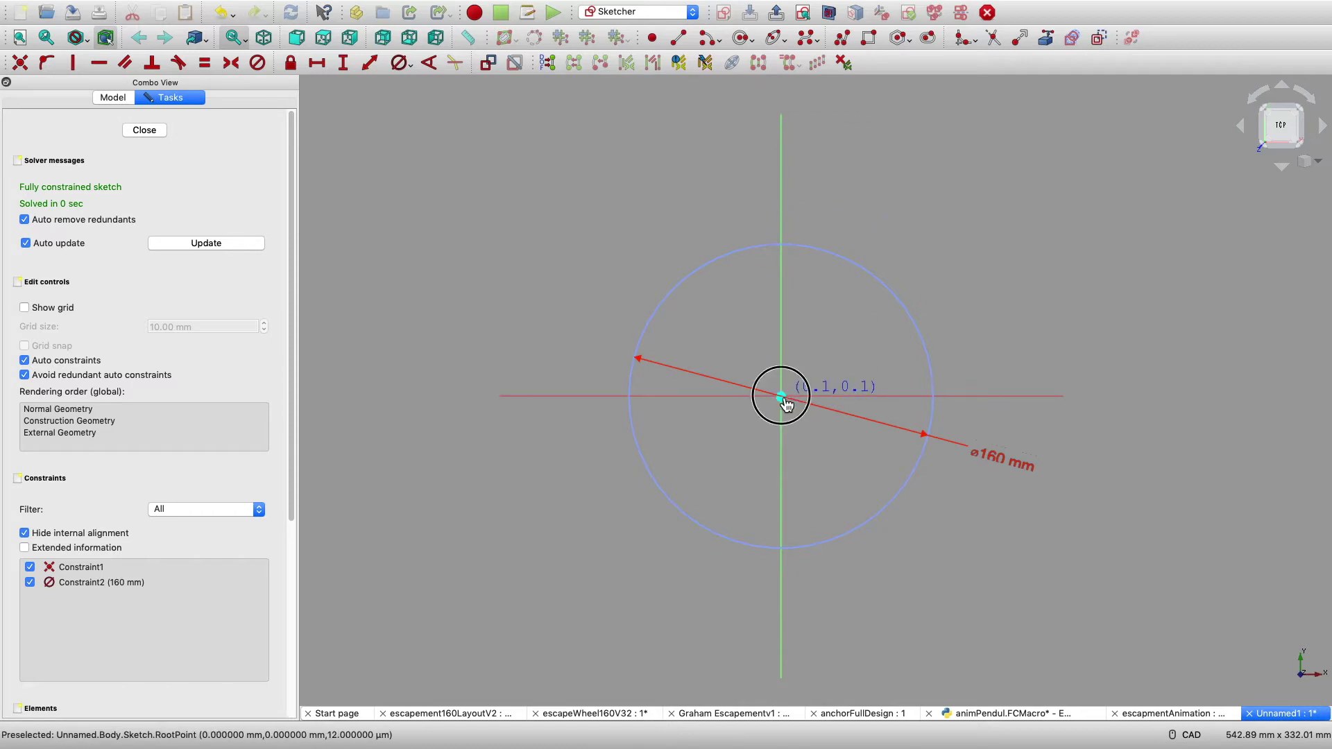
{"action": "left_click", "coordinate": [831, 460]}
{"action": "left_click", "coordinate": [829, 461]}
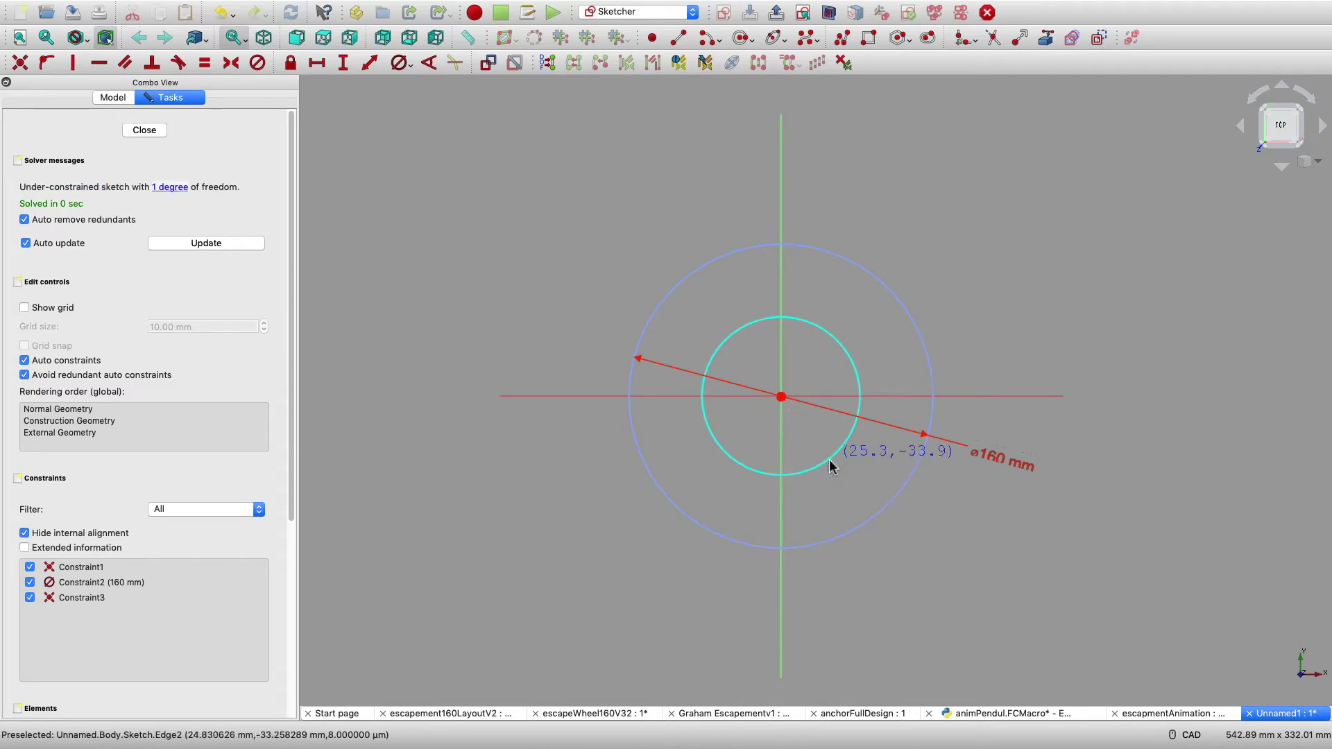
{"action": "left_click", "coordinate": [824, 461]}
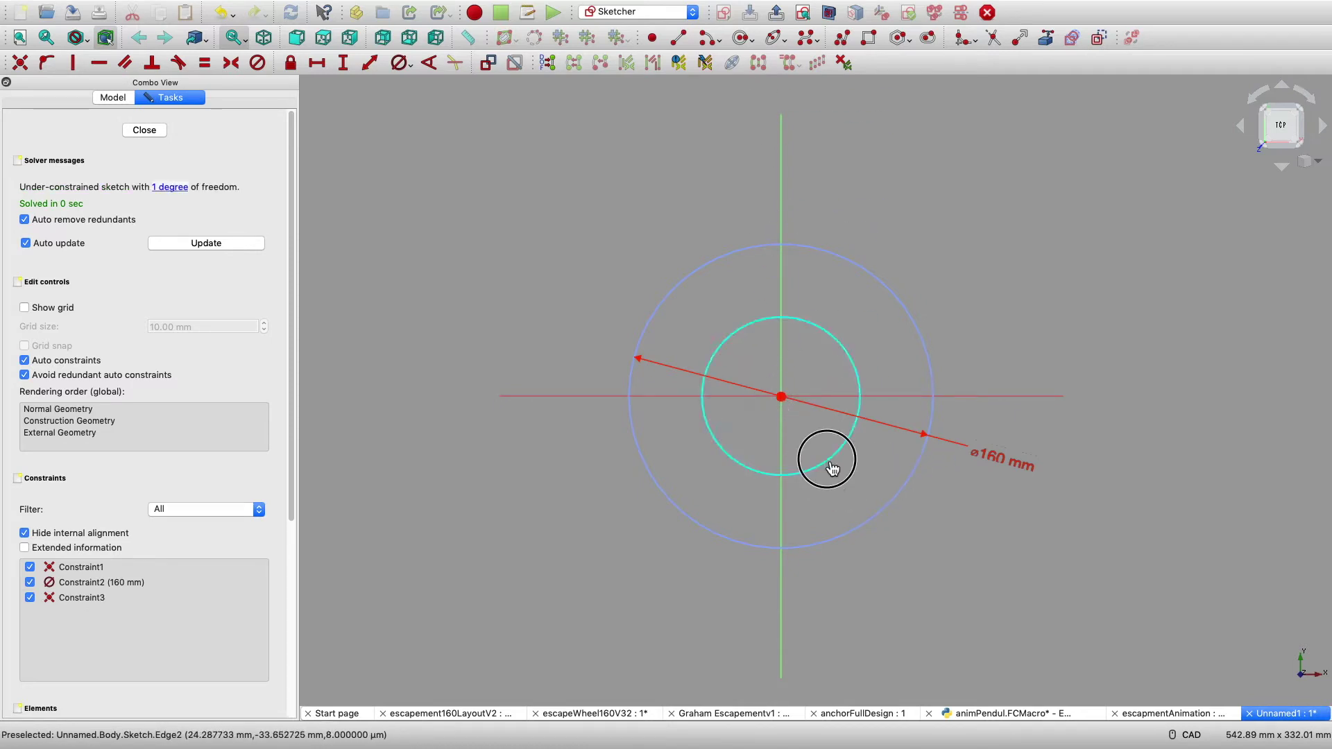
{"action": "mouse_move", "coordinate": [337, 7]}
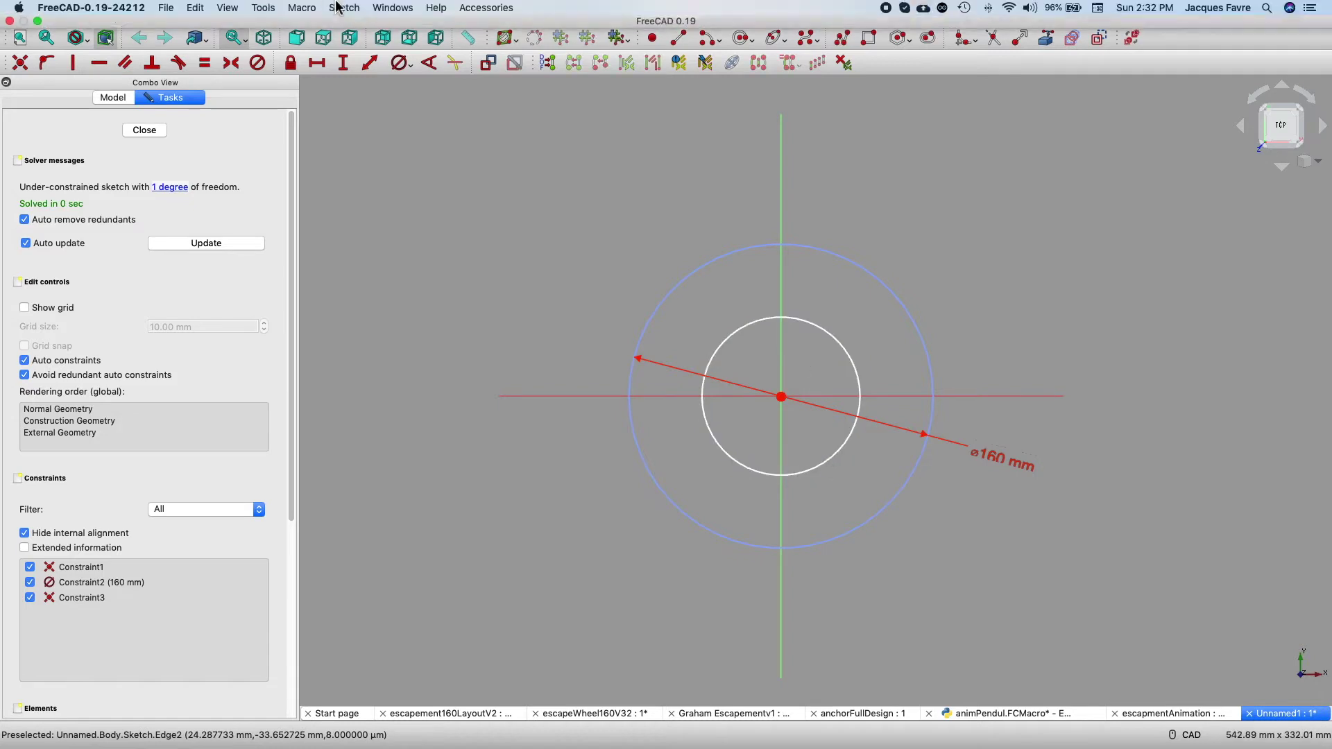
{"action": "left_click", "coordinate": [713, 444]}
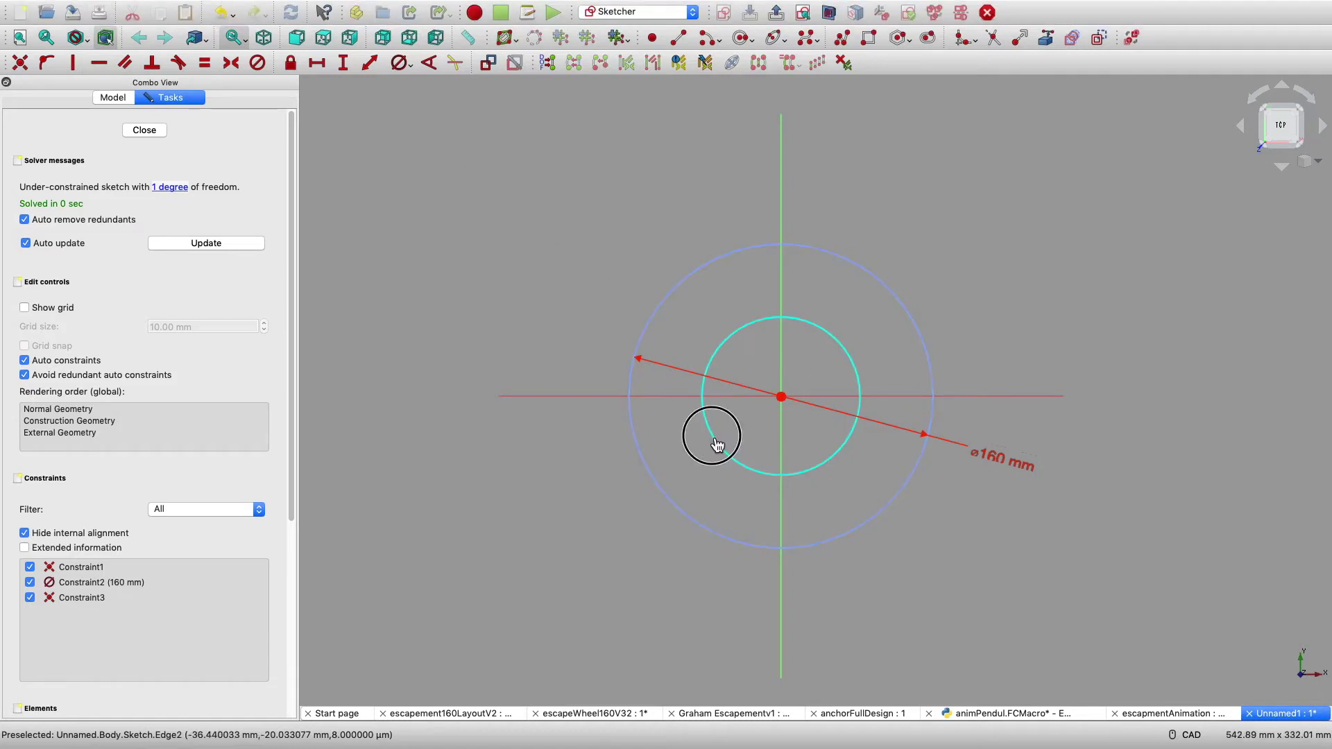
{"action": "left_click", "coordinate": [400, 64]}
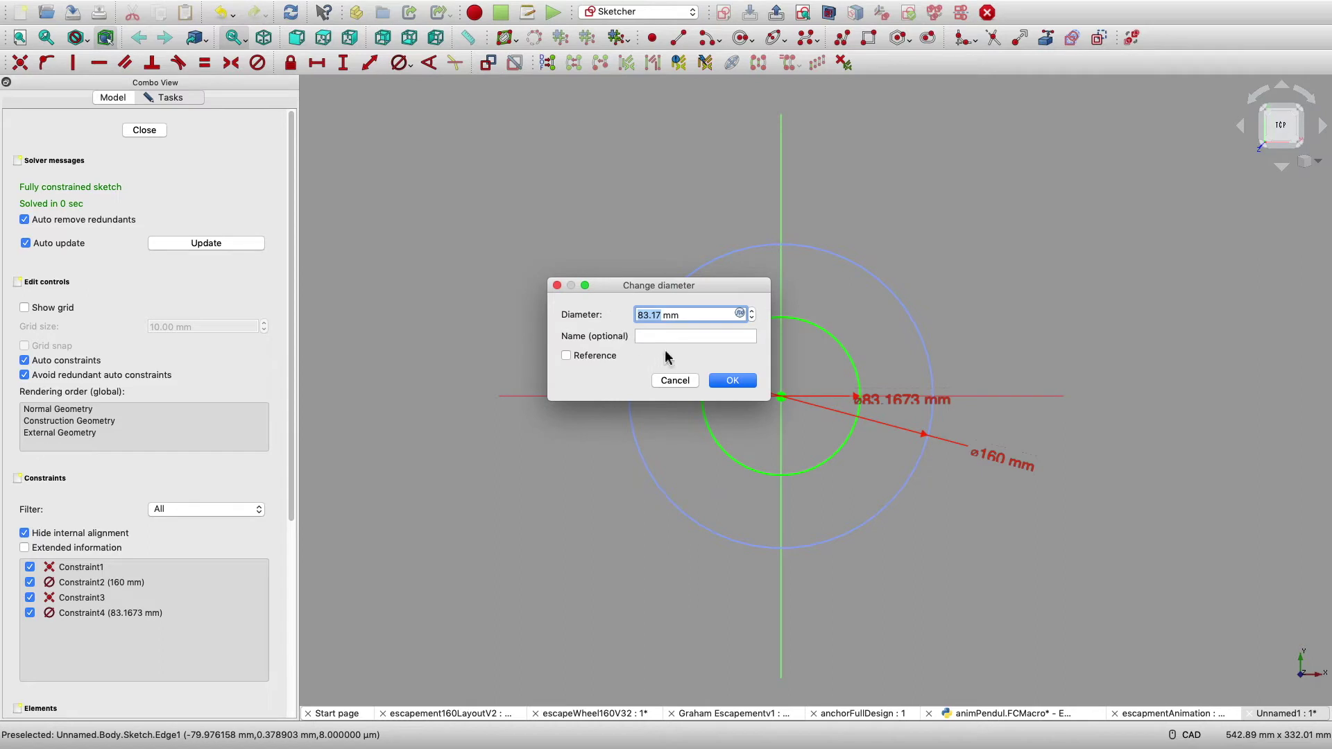
{"action": "type", "text": "120"}
{"action": "left_click", "coordinate": [727, 385]}
{"action": "left_click", "coordinate": [142, 132]}
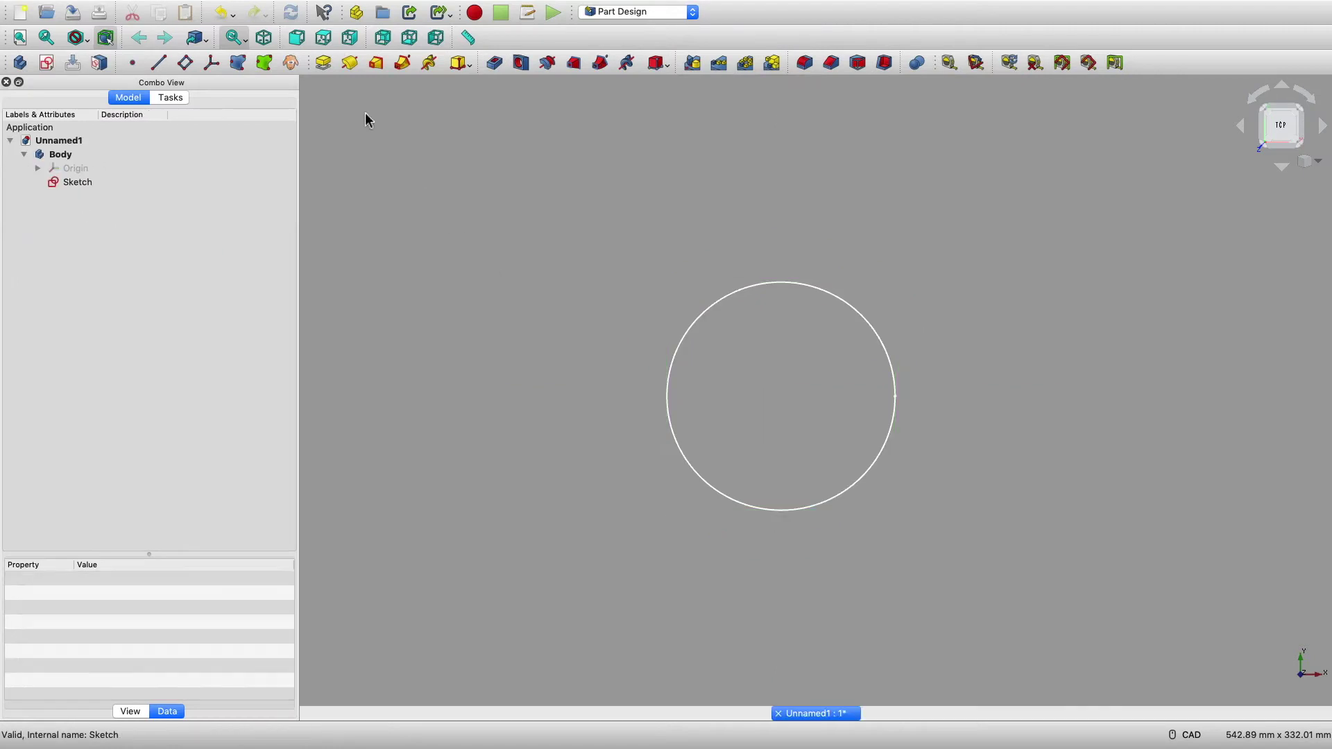
Step: Pad the sketch into a 5 mm thick disc
{"action": "left_click", "coordinate": [323, 64]}
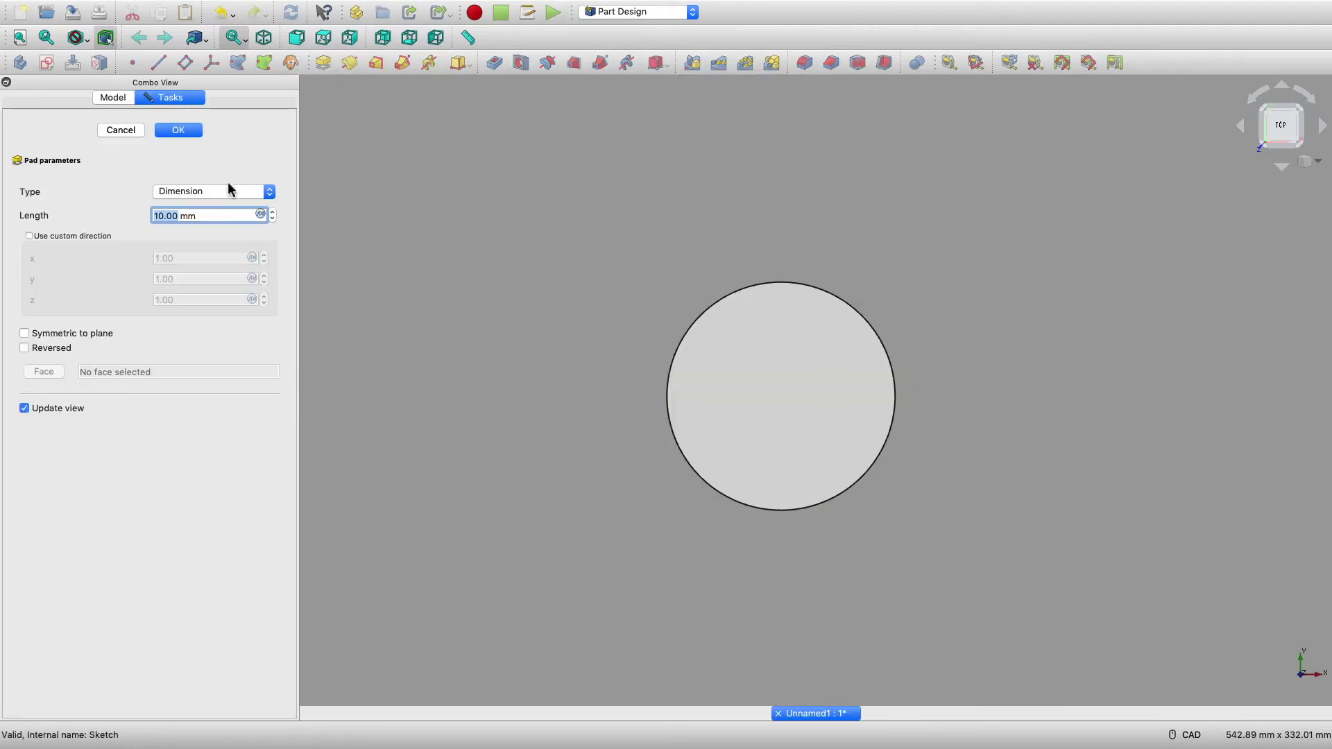
{"action": "left_click_drag", "start_coordinate": [208, 216], "coordinate": [129, 217]}
{"action": "left_click", "coordinate": [187, 132]}
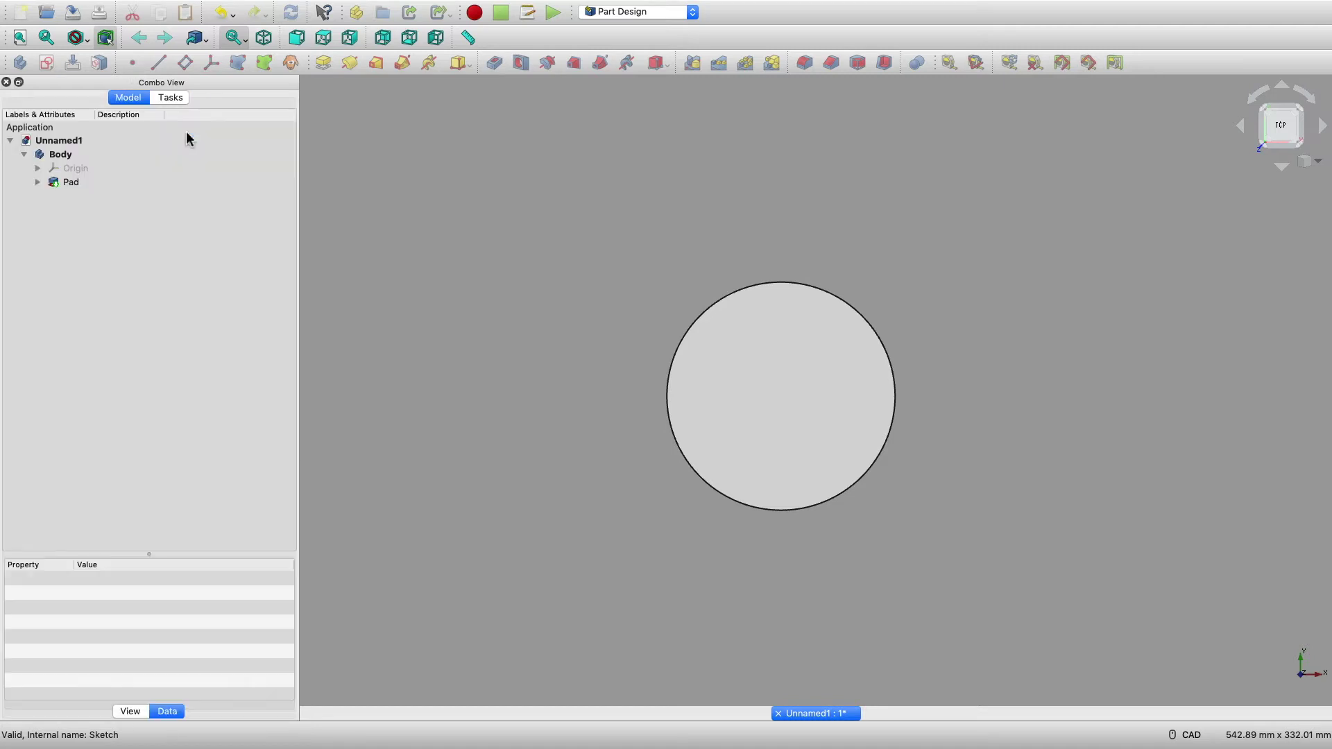
Step: Start Sketch001 on the XY plane and hide the Pad so the sketch is clear
{"action": "left_click", "coordinate": [52, 64]}
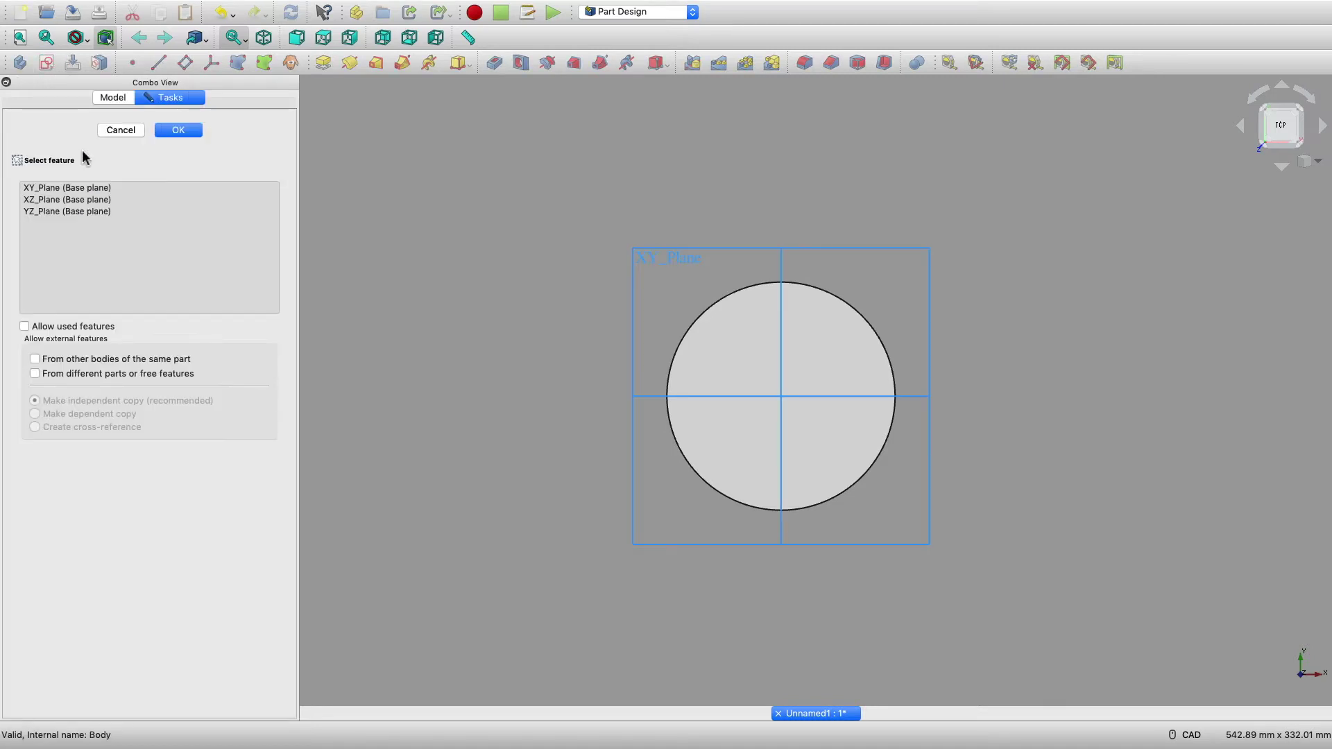
{"action": "left_click", "coordinate": [95, 187]}
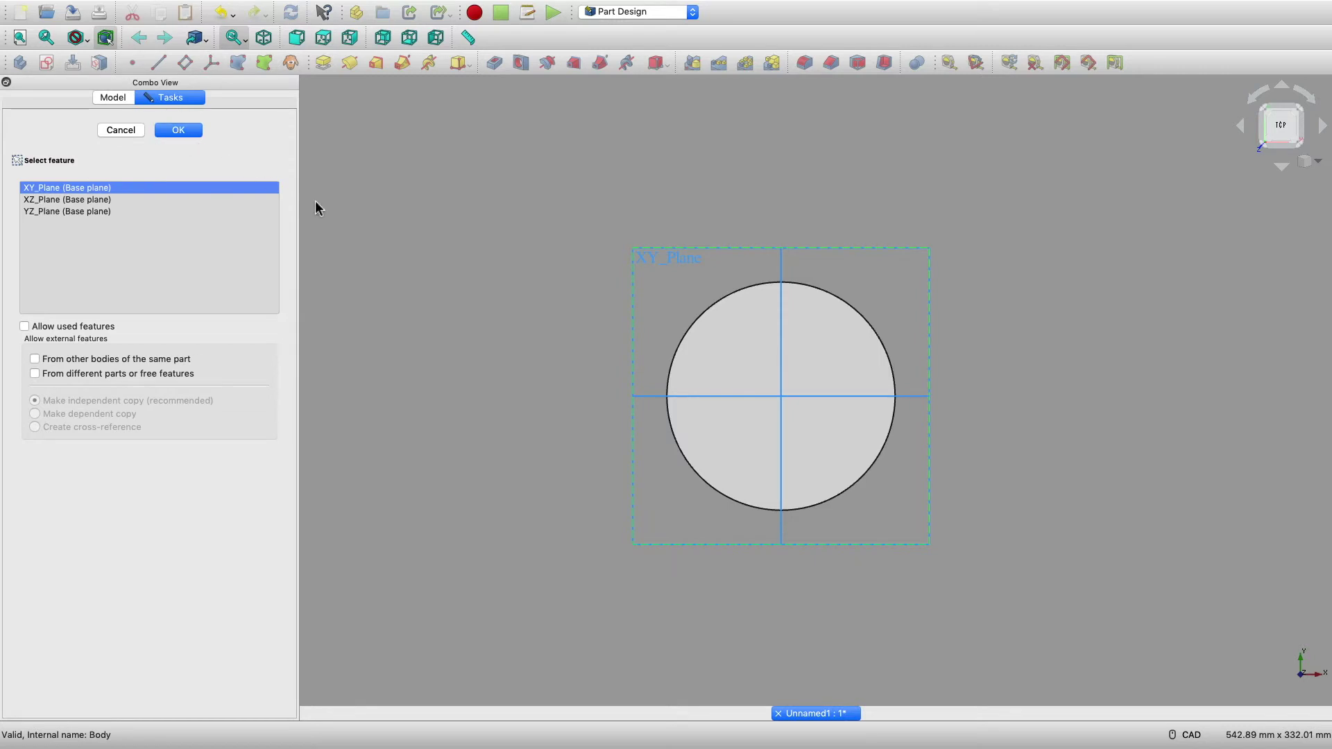
{"action": "left_click", "coordinate": [673, 362]}
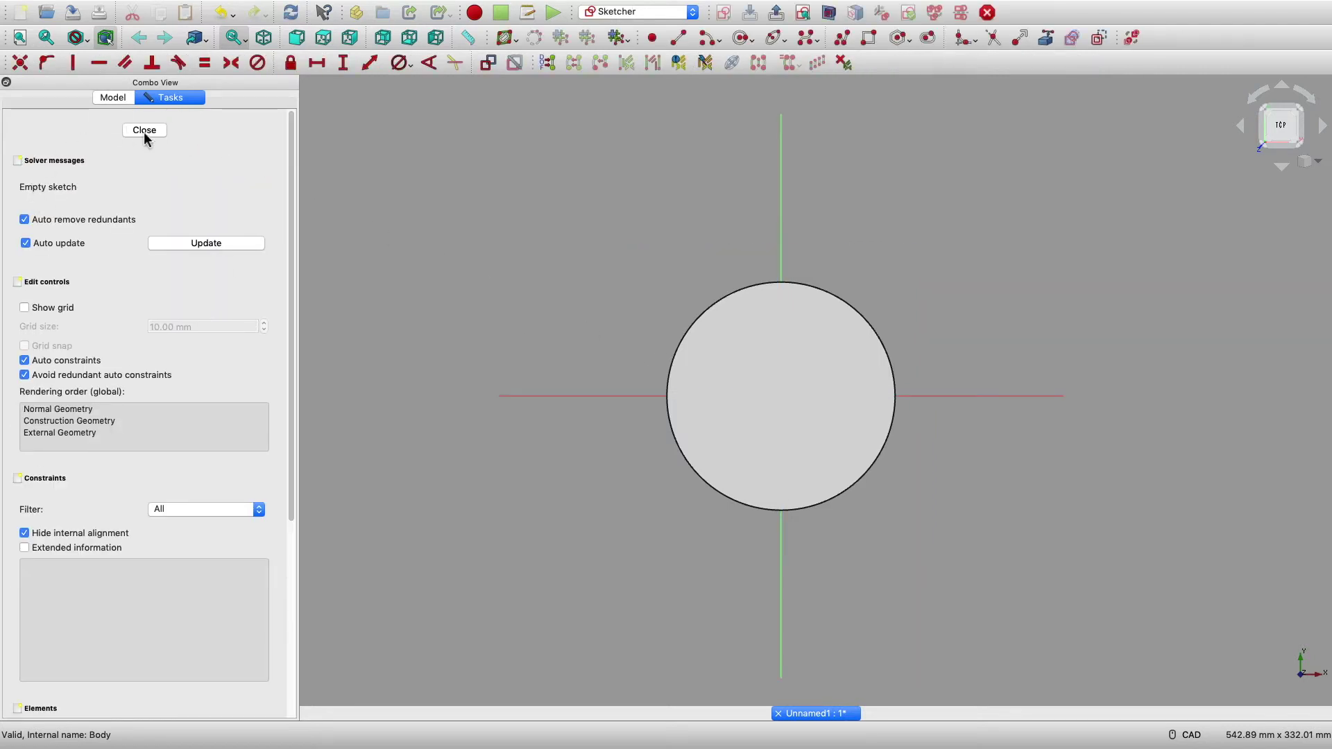
{"action": "left_click", "coordinate": [114, 99]}
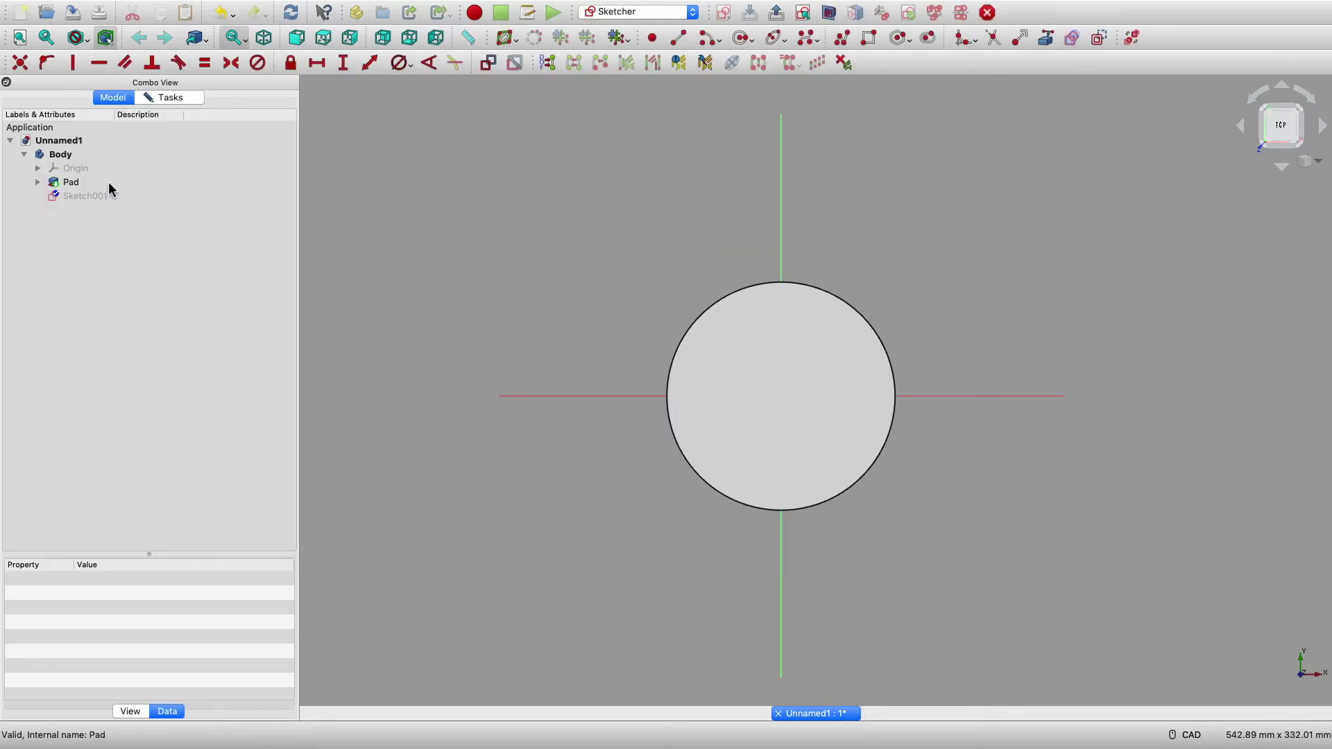
{"action": "left_click", "coordinate": [108, 185]}
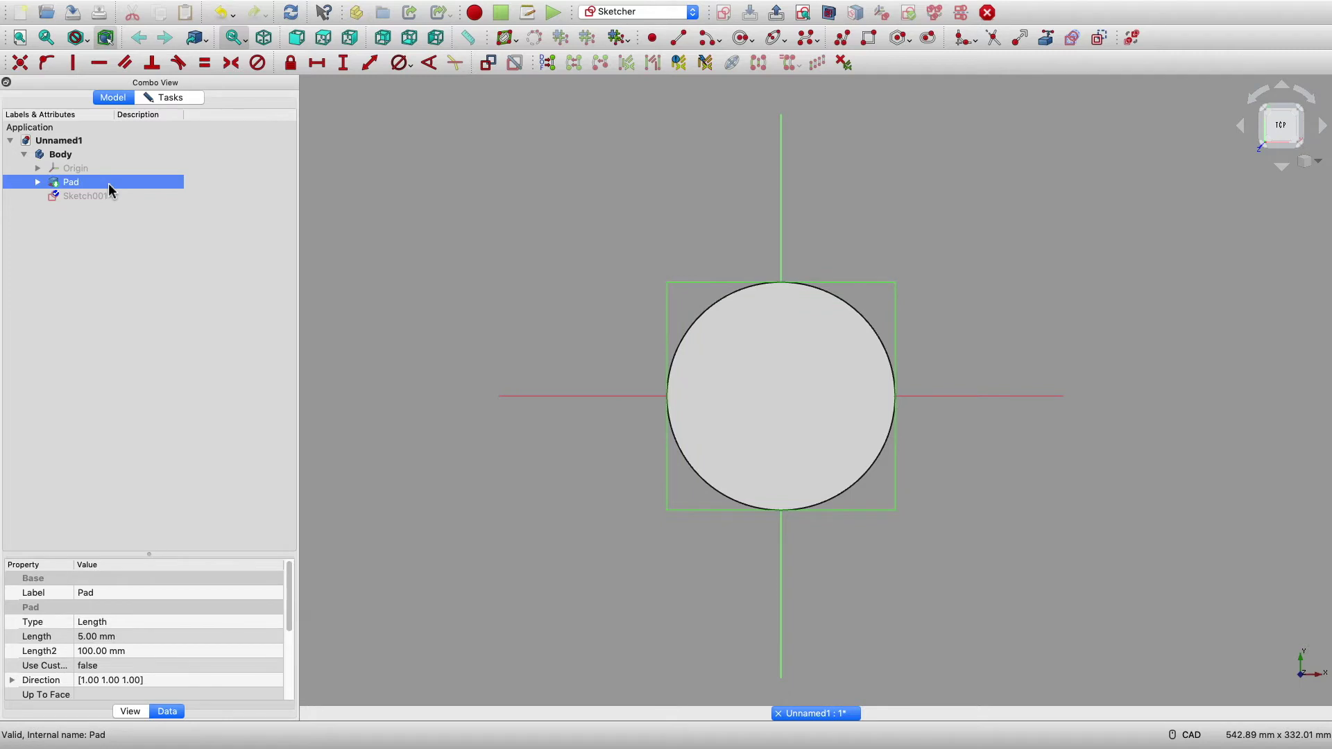
{"action": "key", "text": "space"}
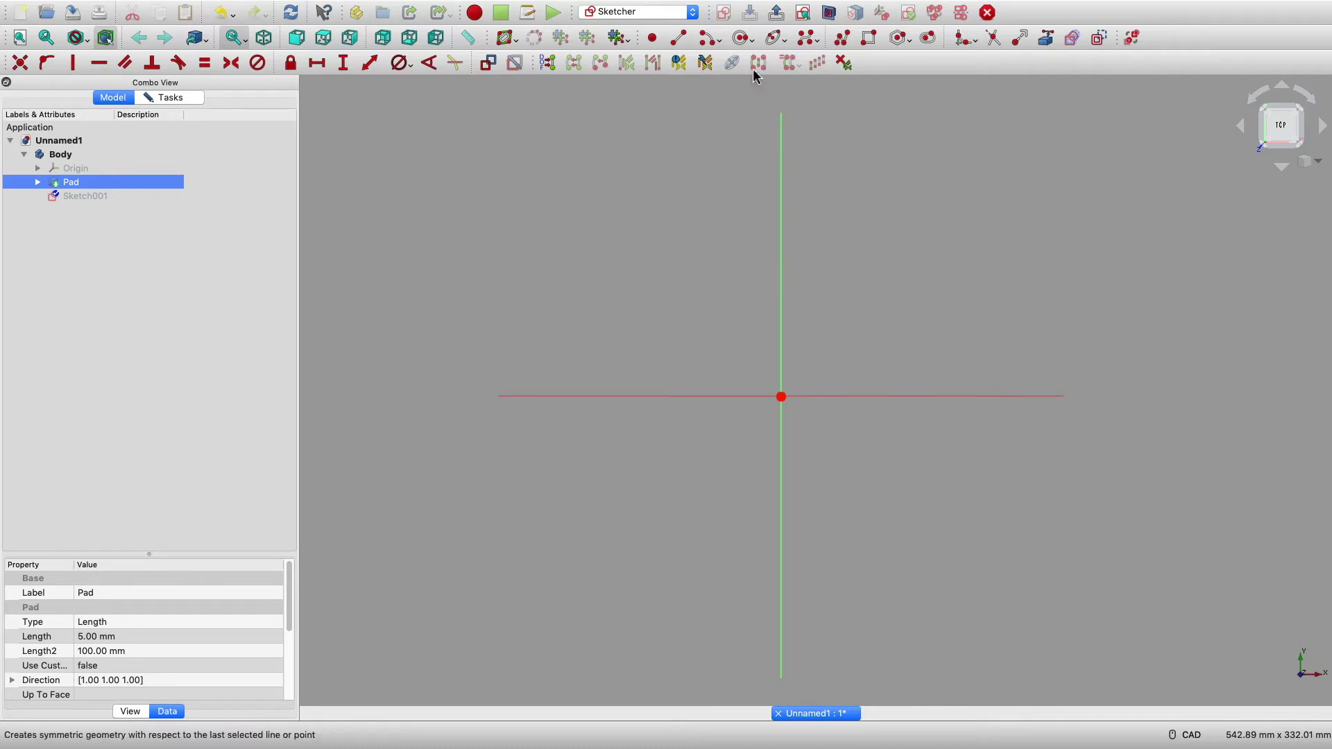
{"action": "left_click", "coordinate": [743, 37]}
Step: Draw two origin-centred circles and constrain their diameters to 29 mm and 105 mm
{"action": "left_click", "coordinate": [692, 566]}
{"action": "left_click", "coordinate": [765, 619]}
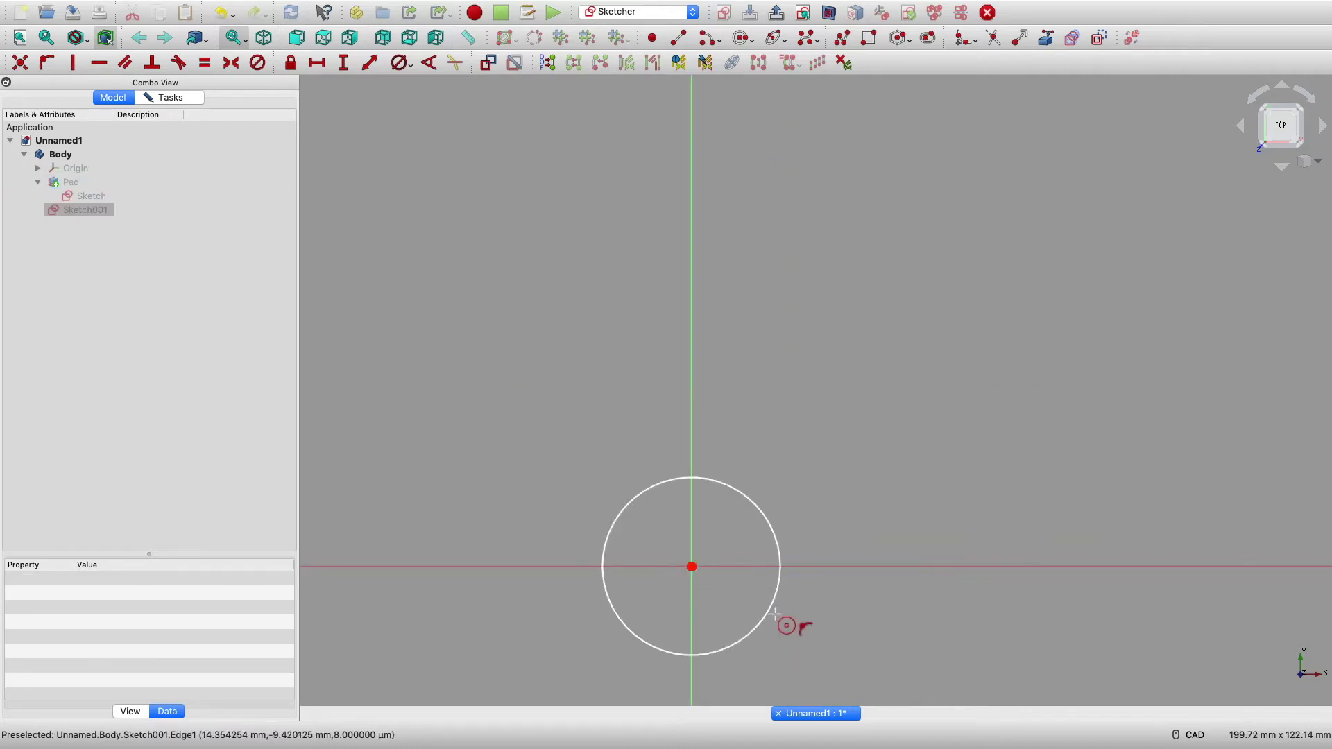
{"action": "left_click", "coordinate": [692, 567]}
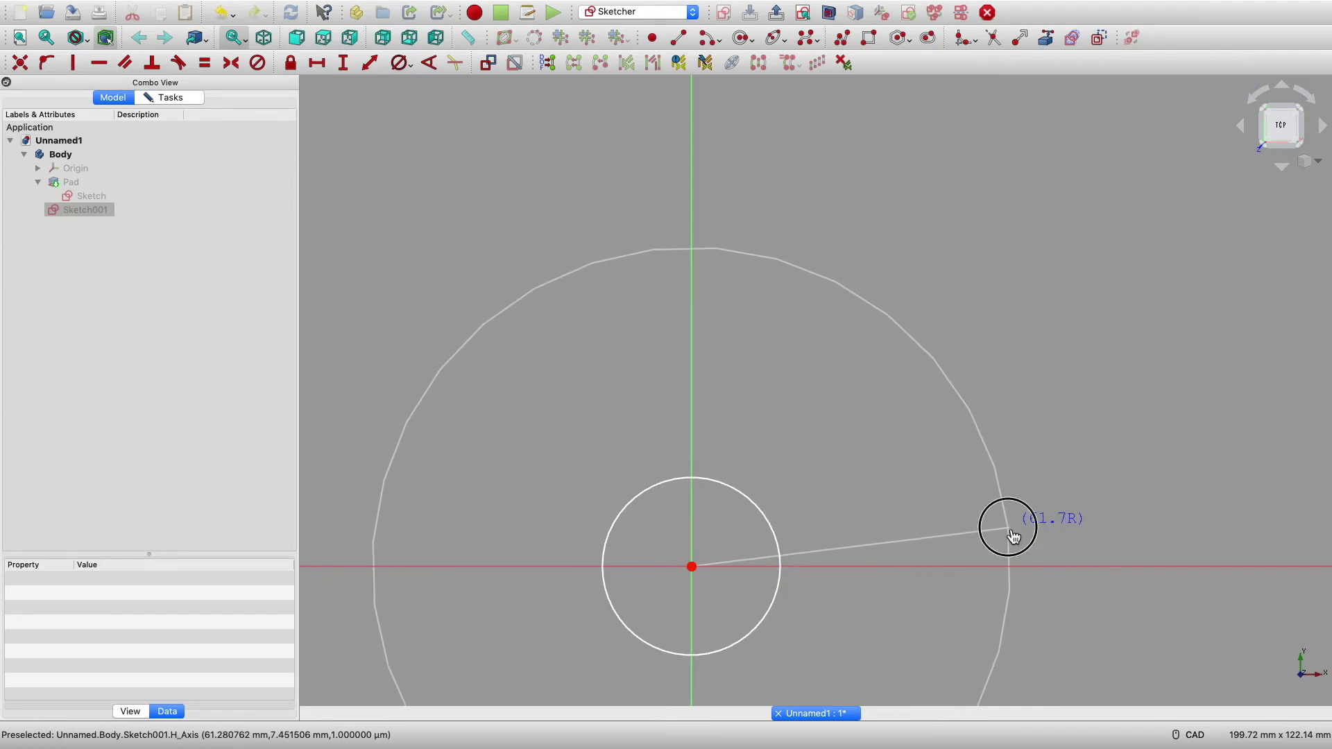
{"action": "left_click", "coordinate": [1007, 527]}
{"action": "right_click", "coordinate": [1047, 530]}
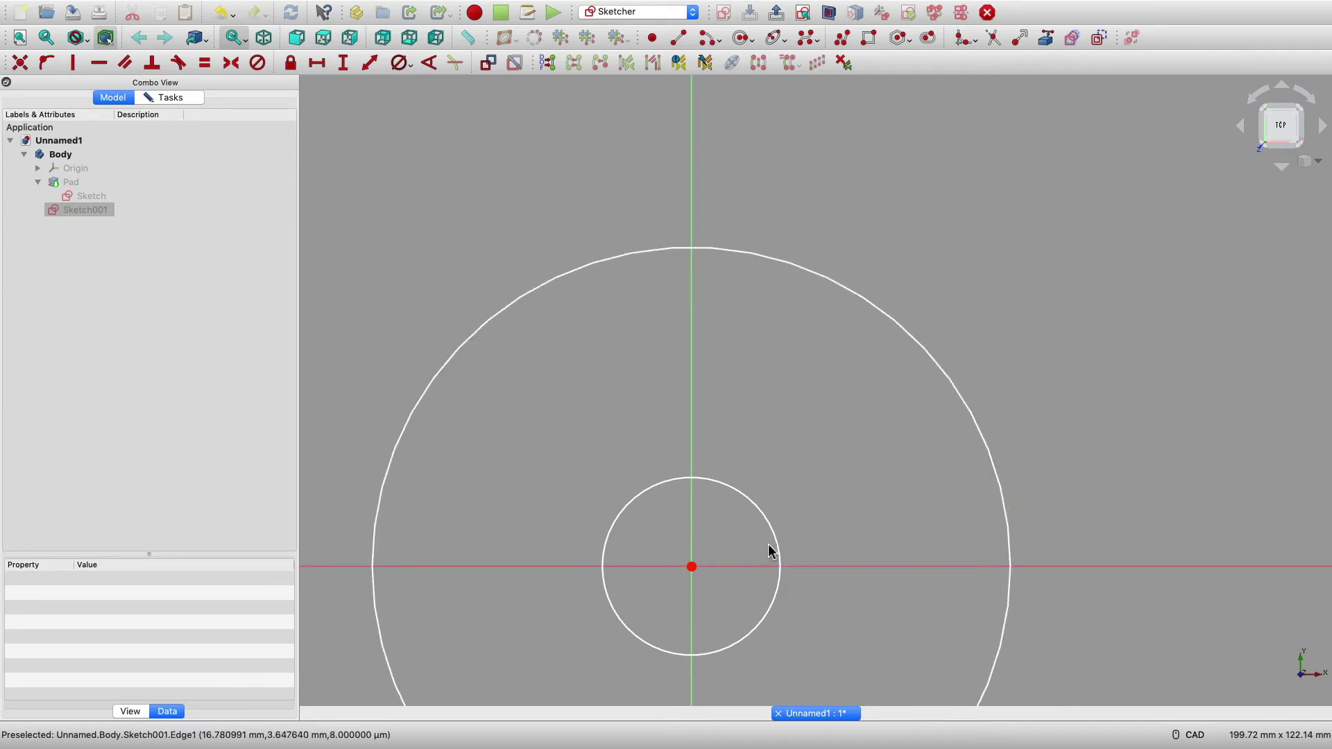
{"action": "left_click", "coordinate": [775, 541]}
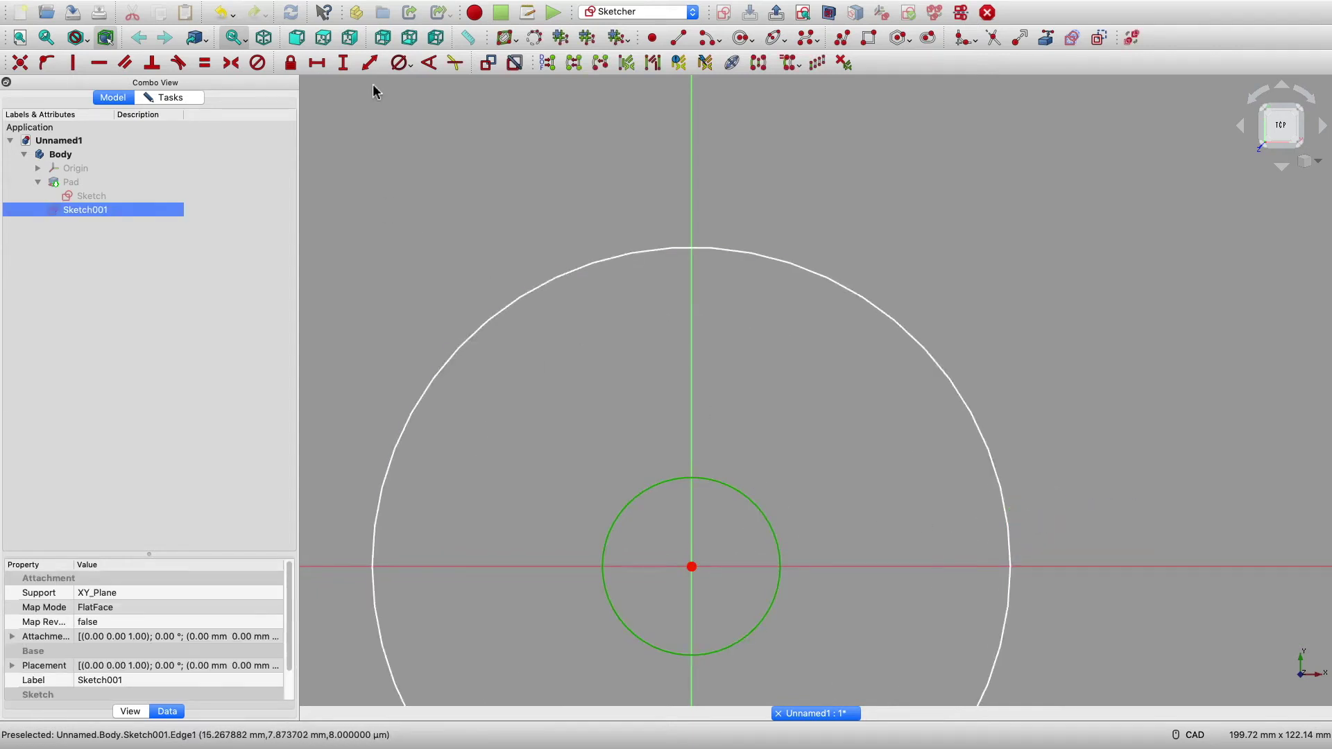
{"action": "left_click", "coordinate": [400, 62]}
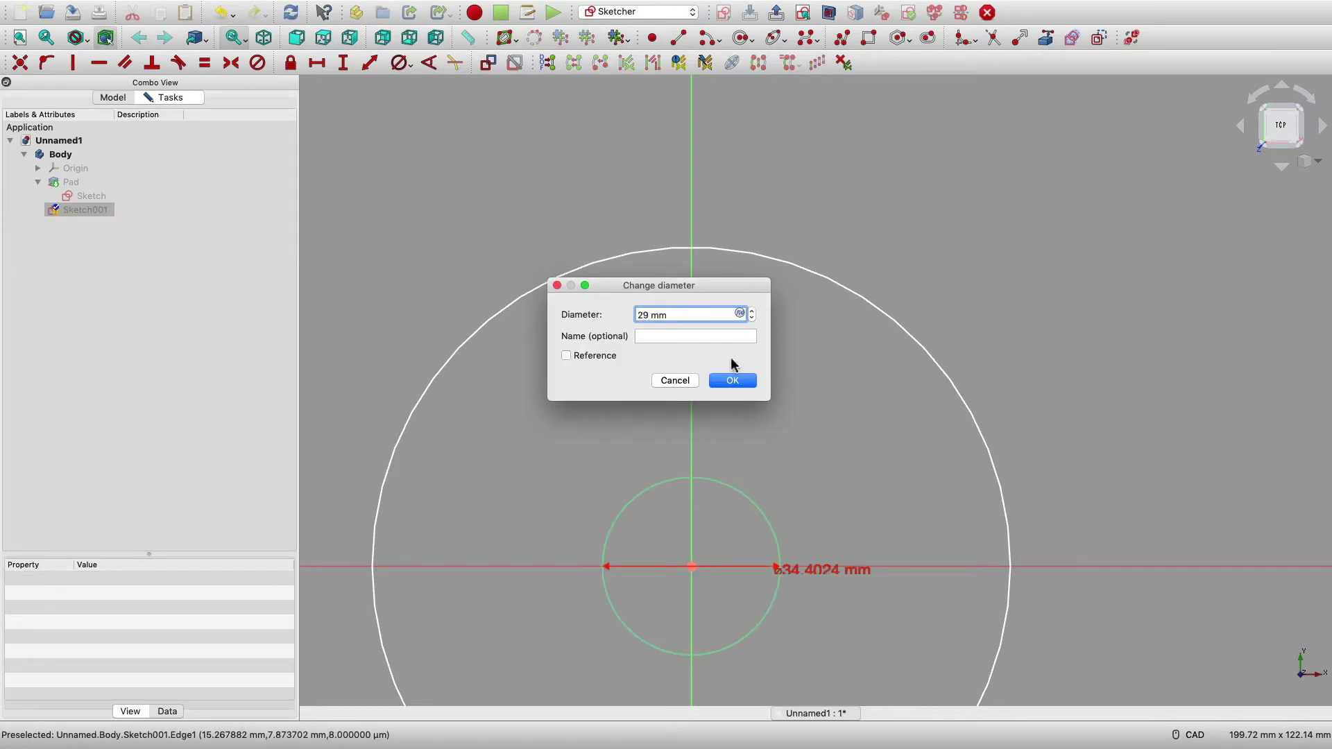
{"action": "left_click", "coordinate": [736, 381]}
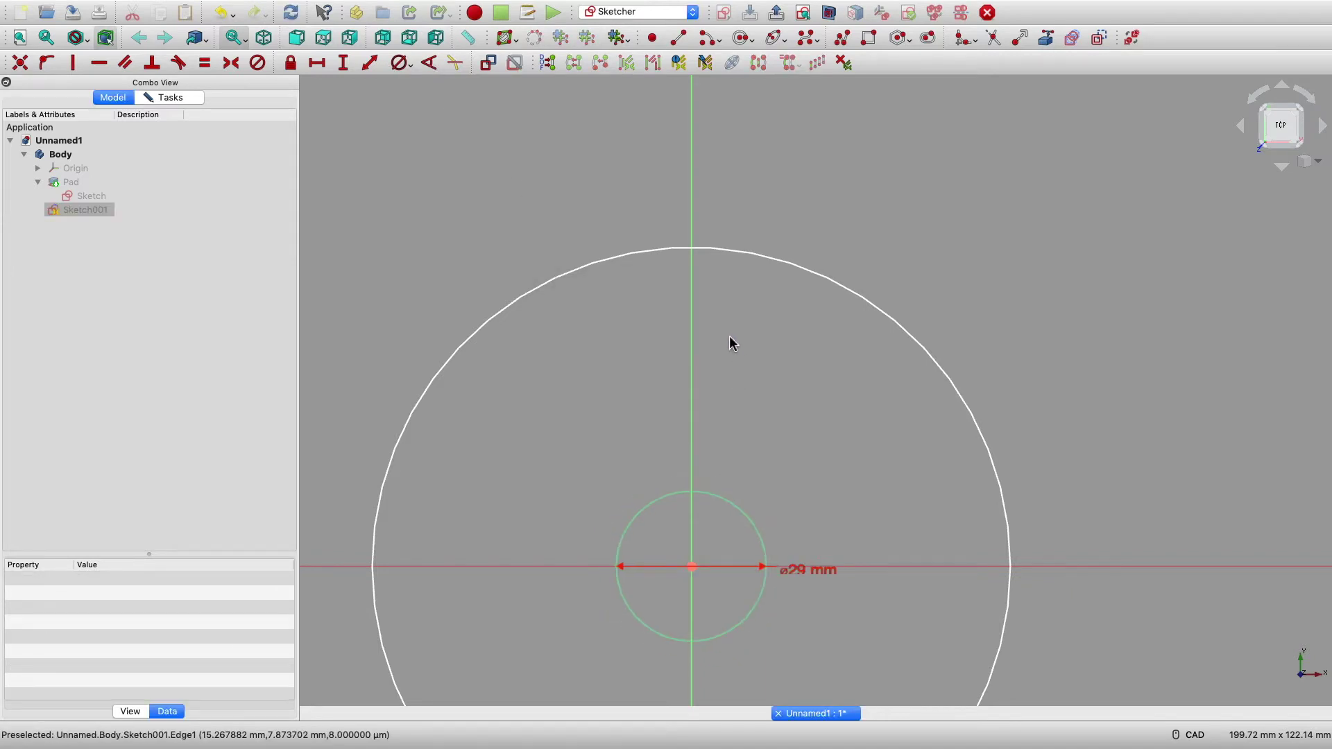
{"action": "left_click", "coordinate": [715, 249]}
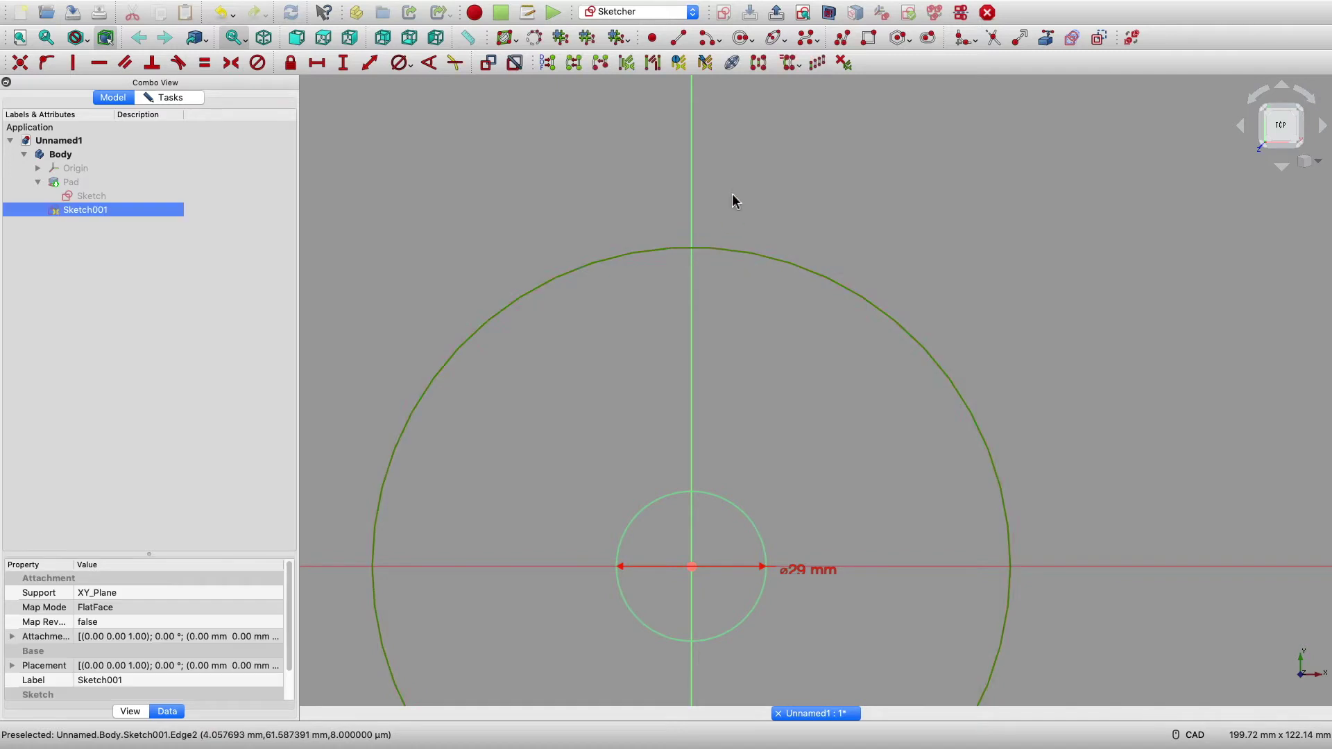
{"action": "left_click", "coordinate": [410, 65]}
{"action": "left_click", "coordinate": [420, 98]}
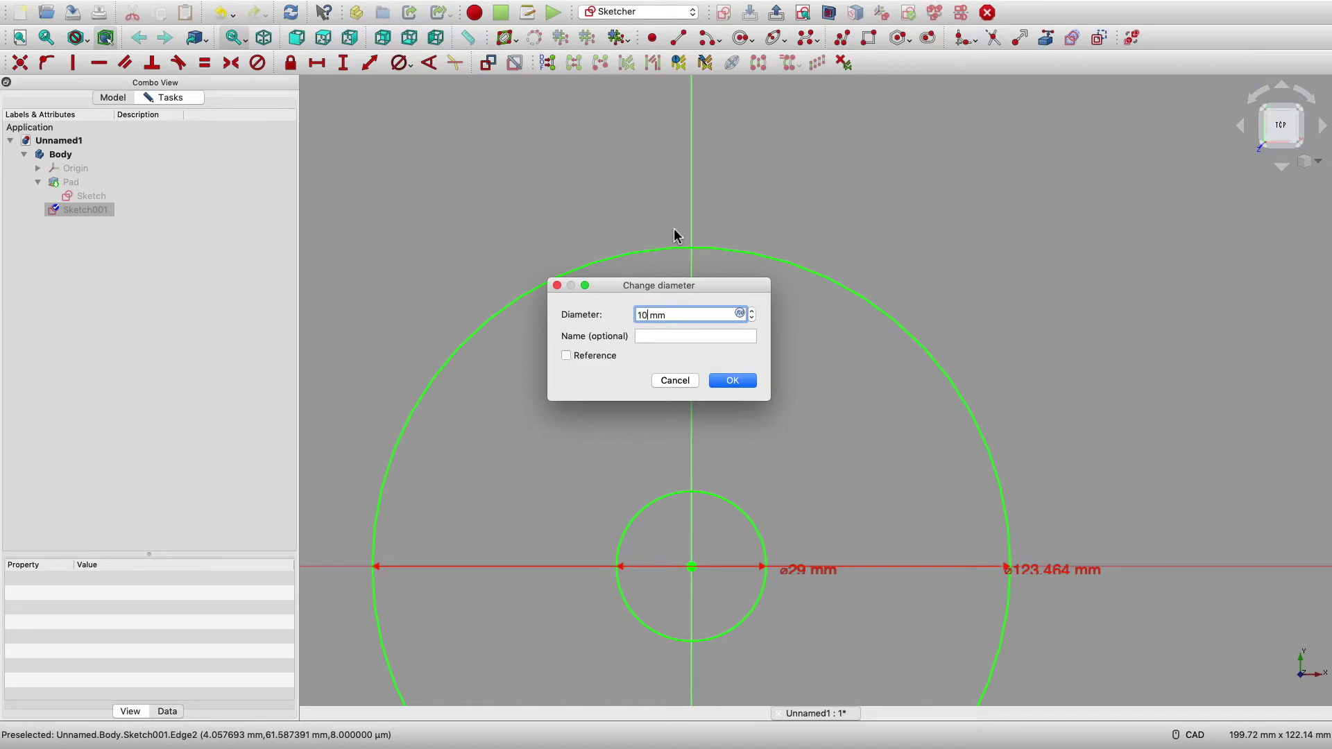
{"action": "left_click", "coordinate": [733, 381]}
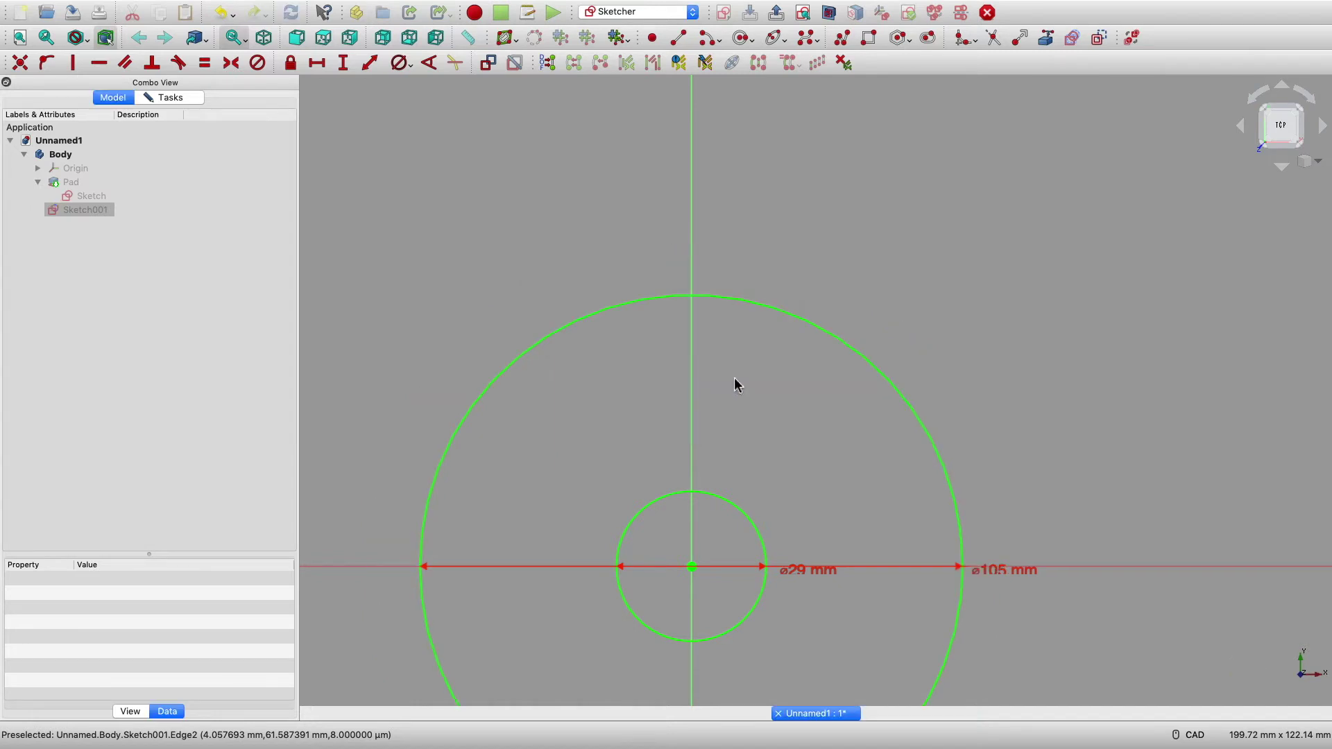
Step: Draw a horizontal and a vertical line spanning from the inner to the outer circle
{"action": "left_click", "coordinate": [679, 39]}
{"action": "left_click", "coordinate": [767, 548]}
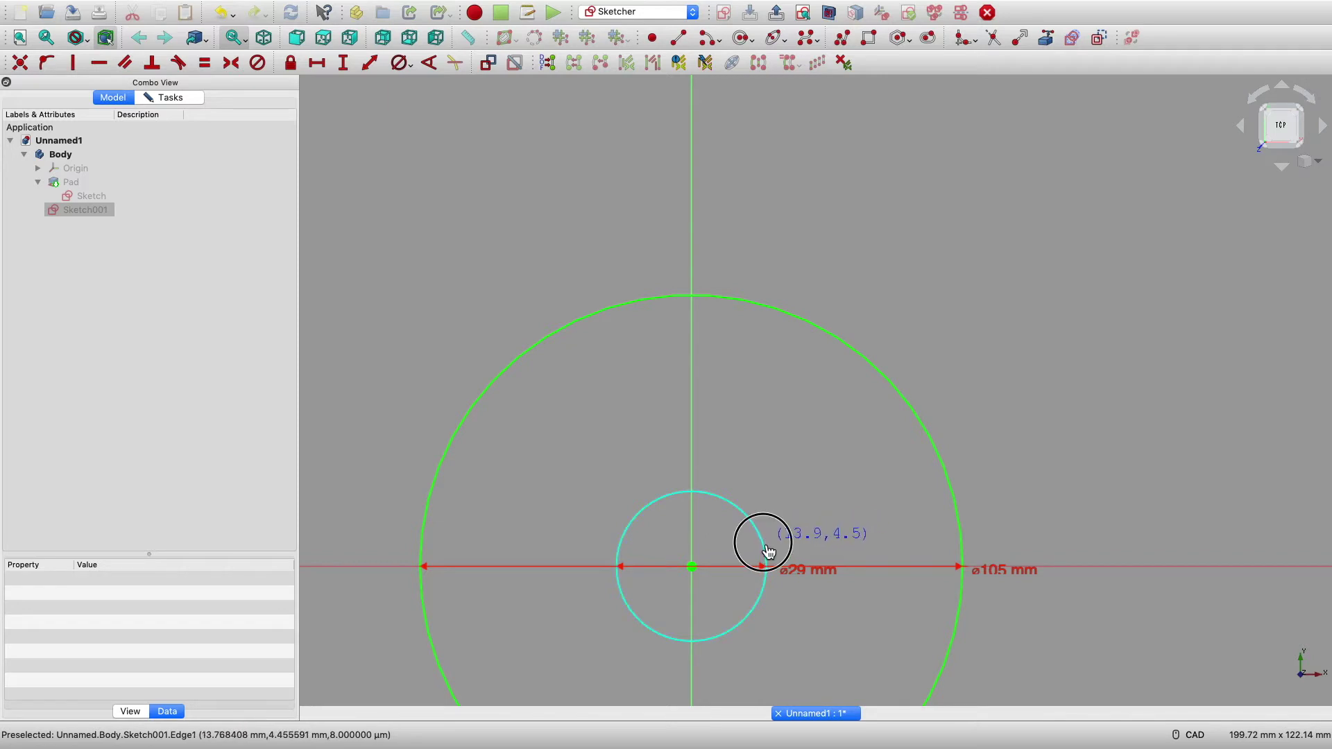
{"action": "left_click", "coordinate": [965, 548]}
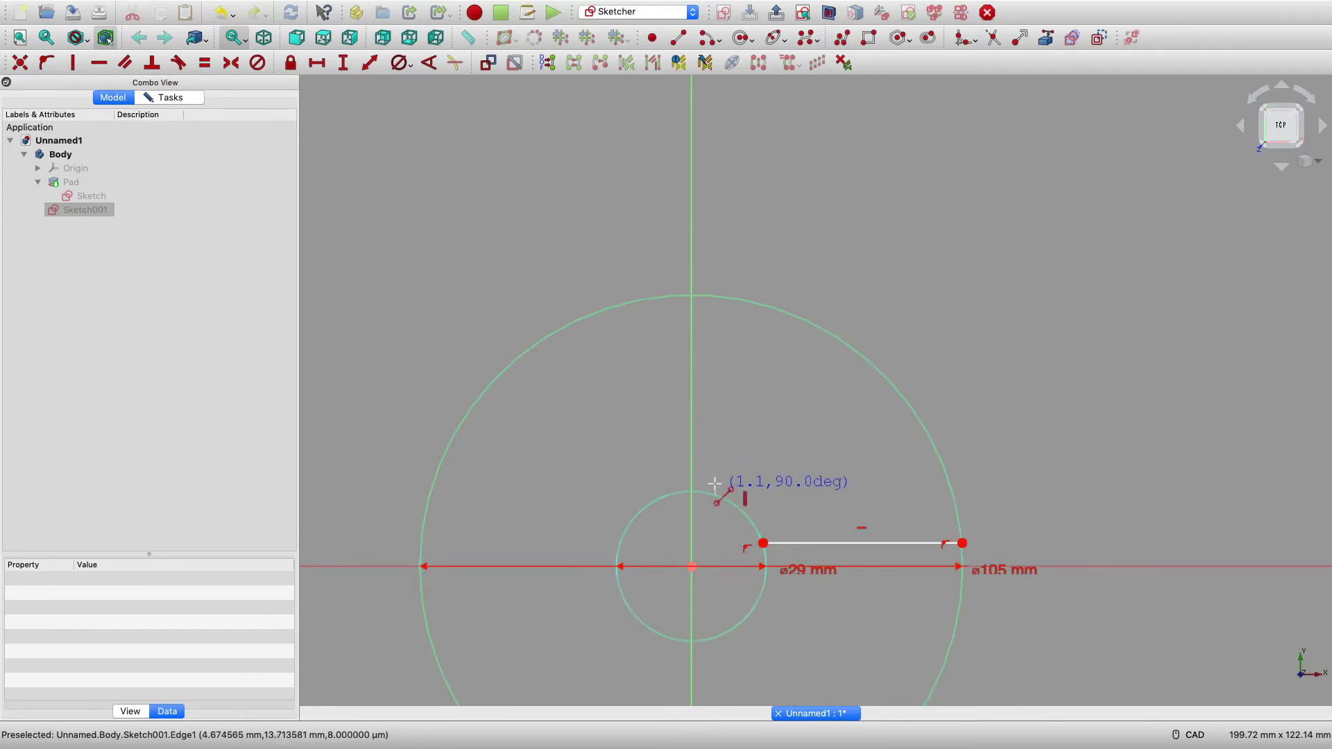
{"action": "left_click", "coordinate": [717, 298]}
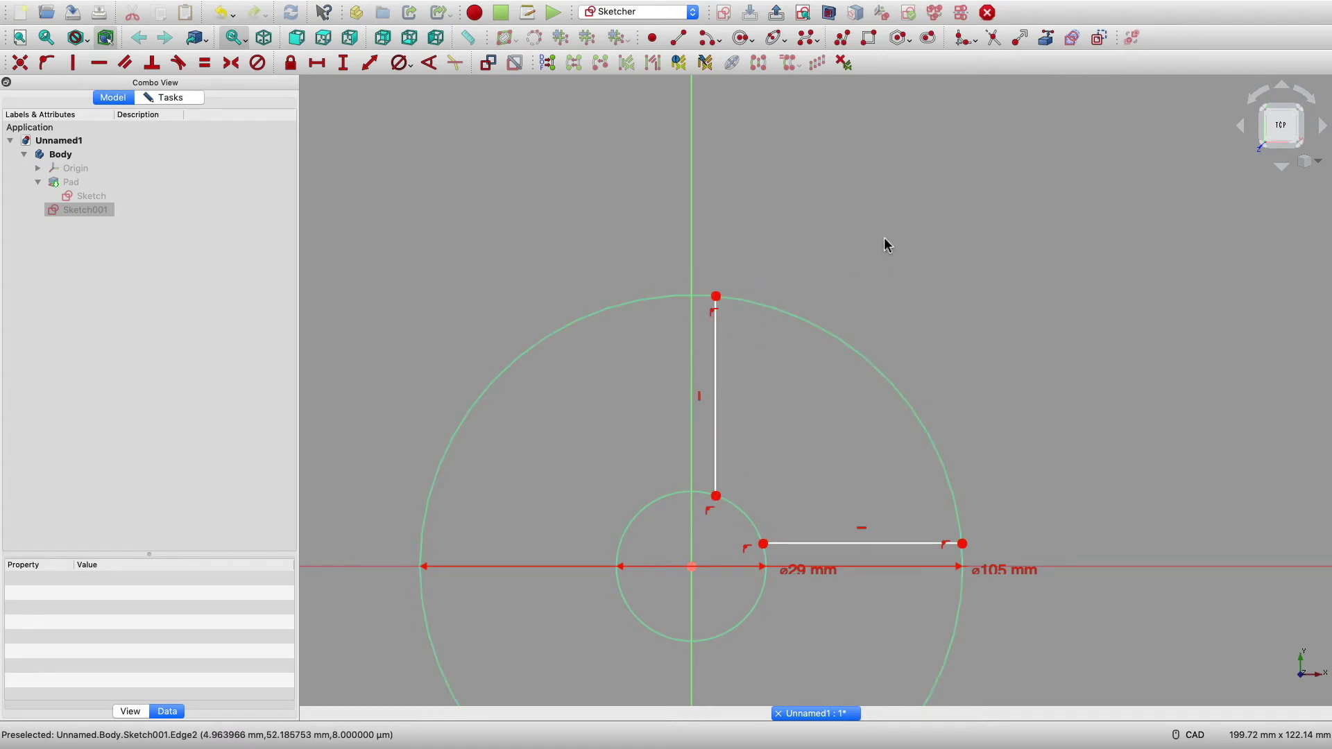
Step: Trim away the unused arcs of the outer and inner circles, leaving a quarter-ring
{"action": "left_click", "coordinate": [993, 38]}
{"action": "left_click", "coordinate": [611, 310]}
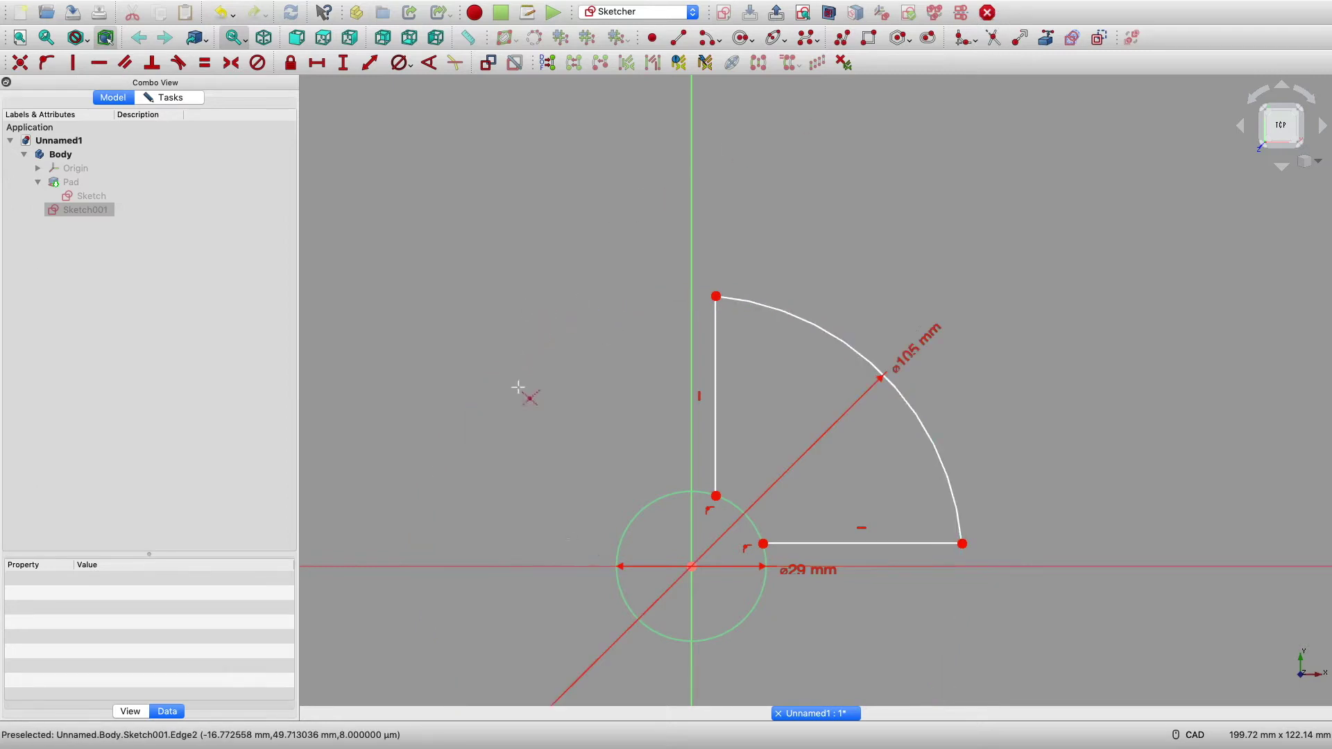
{"action": "left_click", "coordinate": [616, 563]}
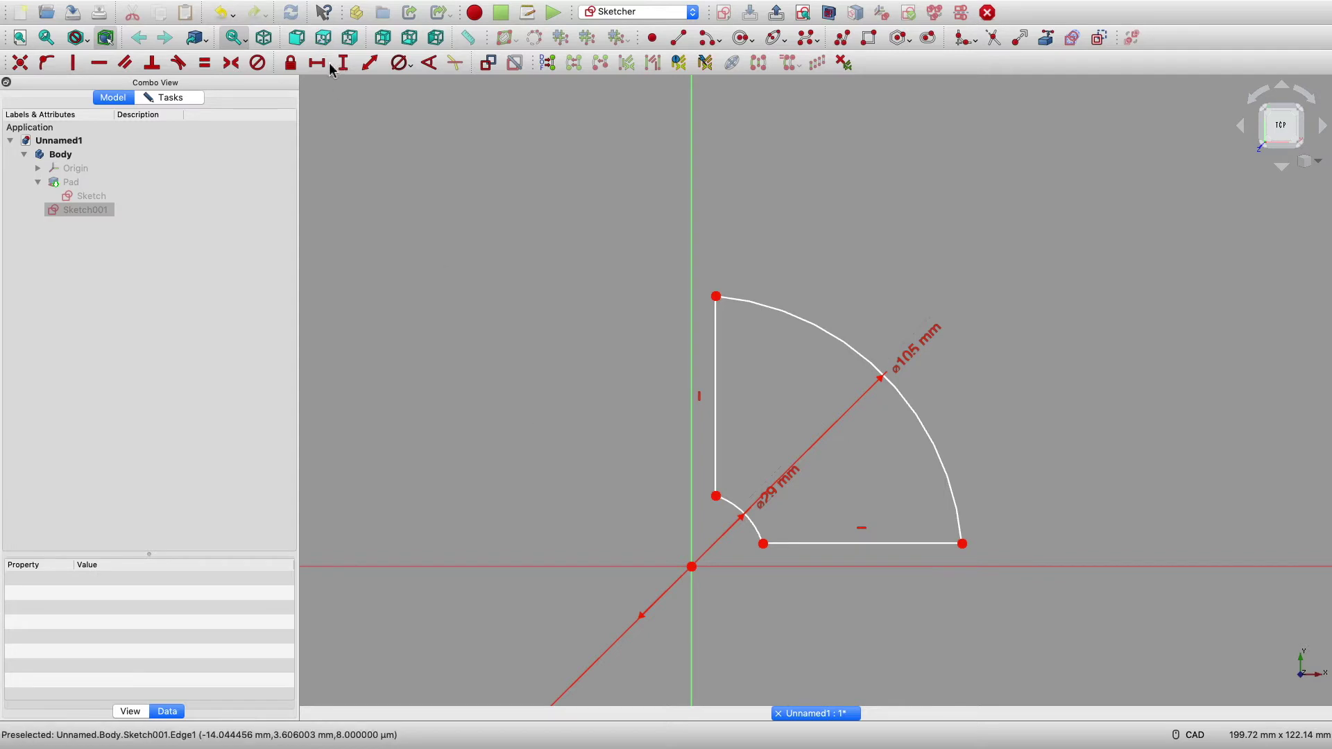
Step: Constrain the line endpoints 3 mm vertically and 3 mm horizontally from the origin
{"action": "left_click", "coordinate": [692, 567]}
{"action": "left_click", "coordinate": [763, 545]}
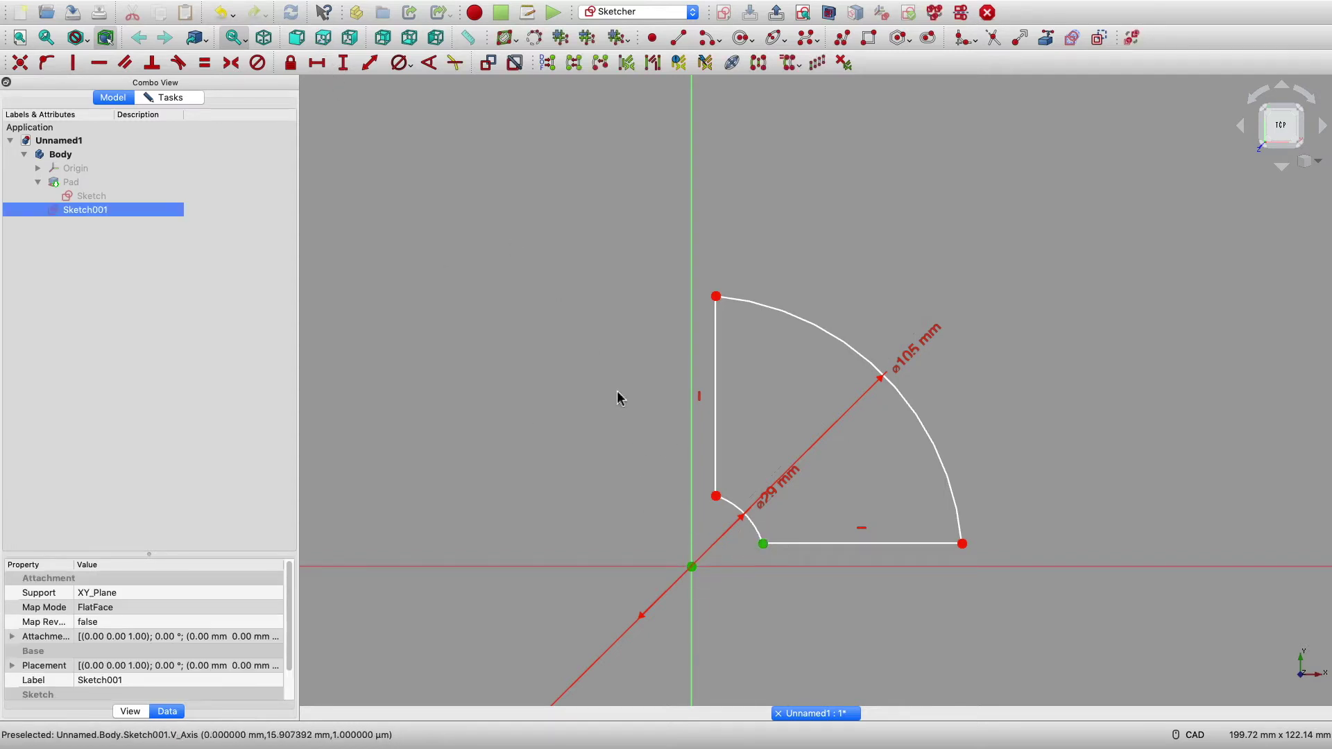
{"action": "left_click", "coordinate": [343, 62]}
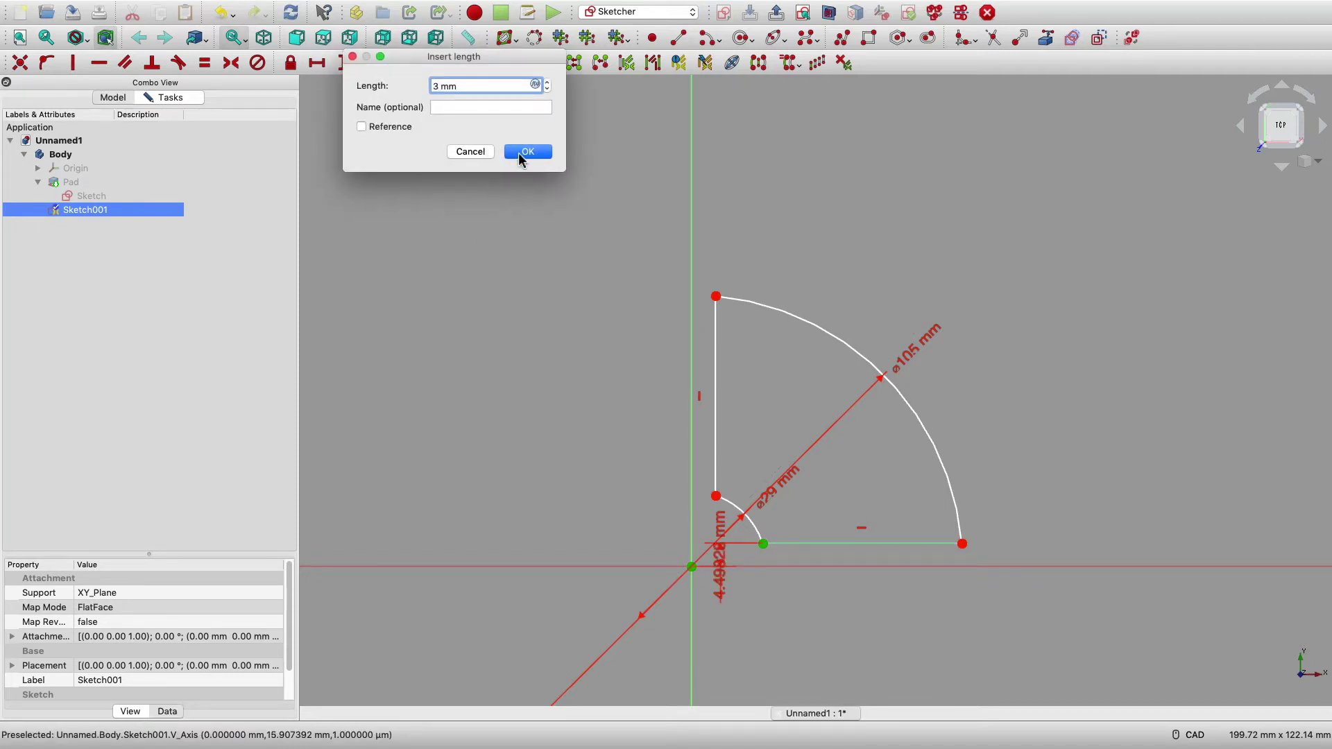
{"action": "left_click", "coordinate": [528, 152]}
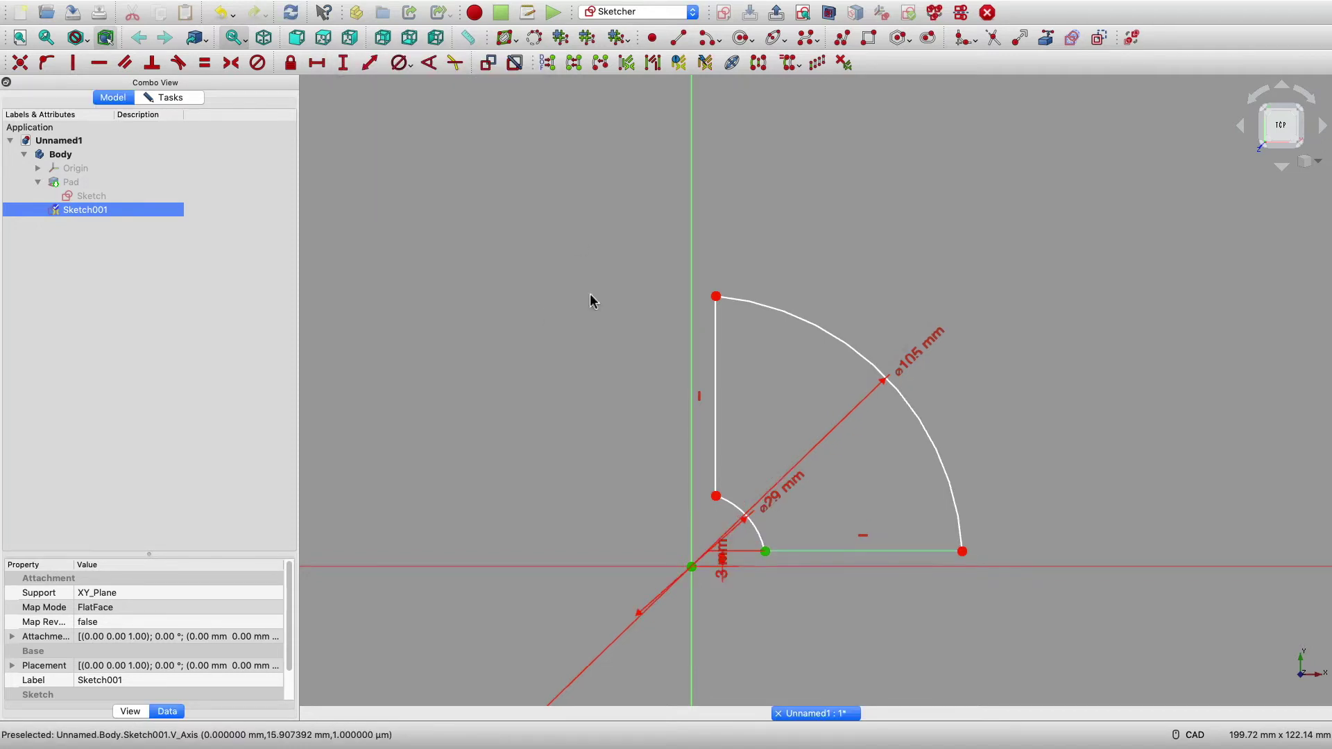
{"action": "left_click", "coordinate": [693, 568]}
{"action": "left_click", "coordinate": [716, 496]}
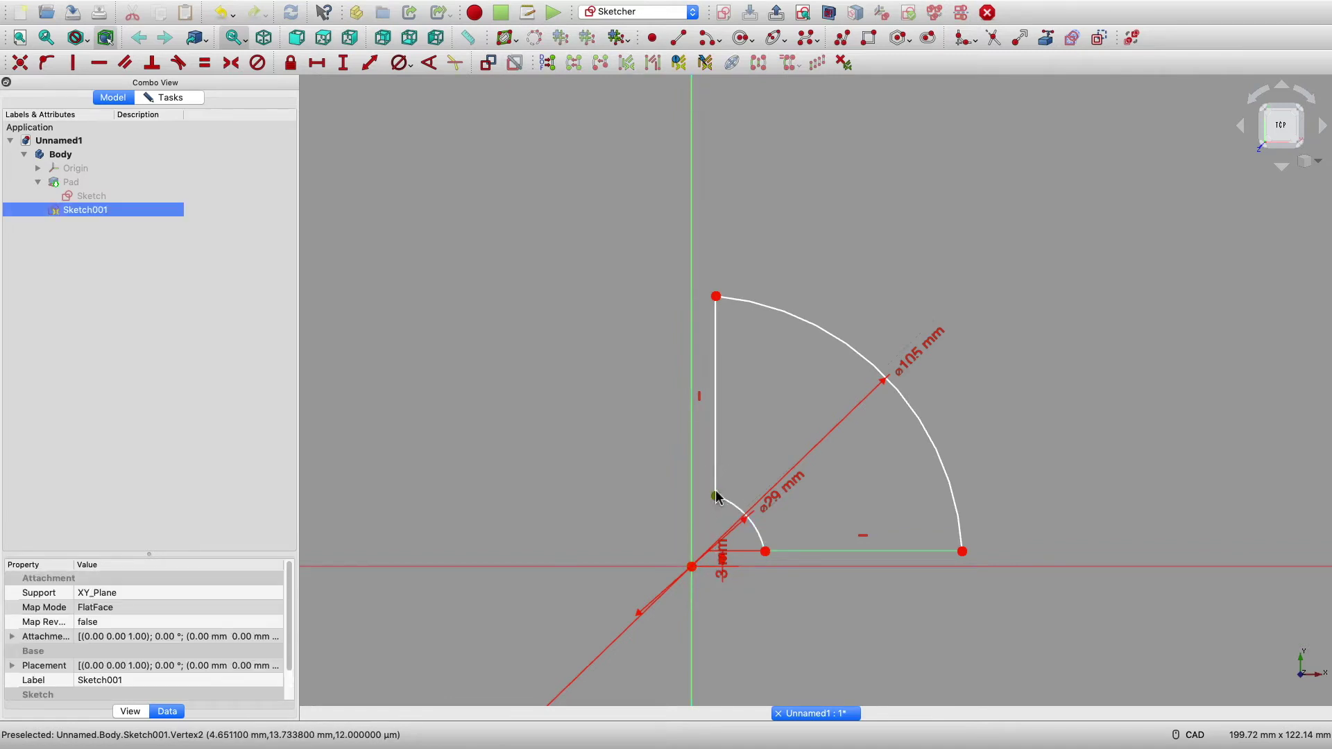
{"action": "left_click", "coordinate": [692, 566]}
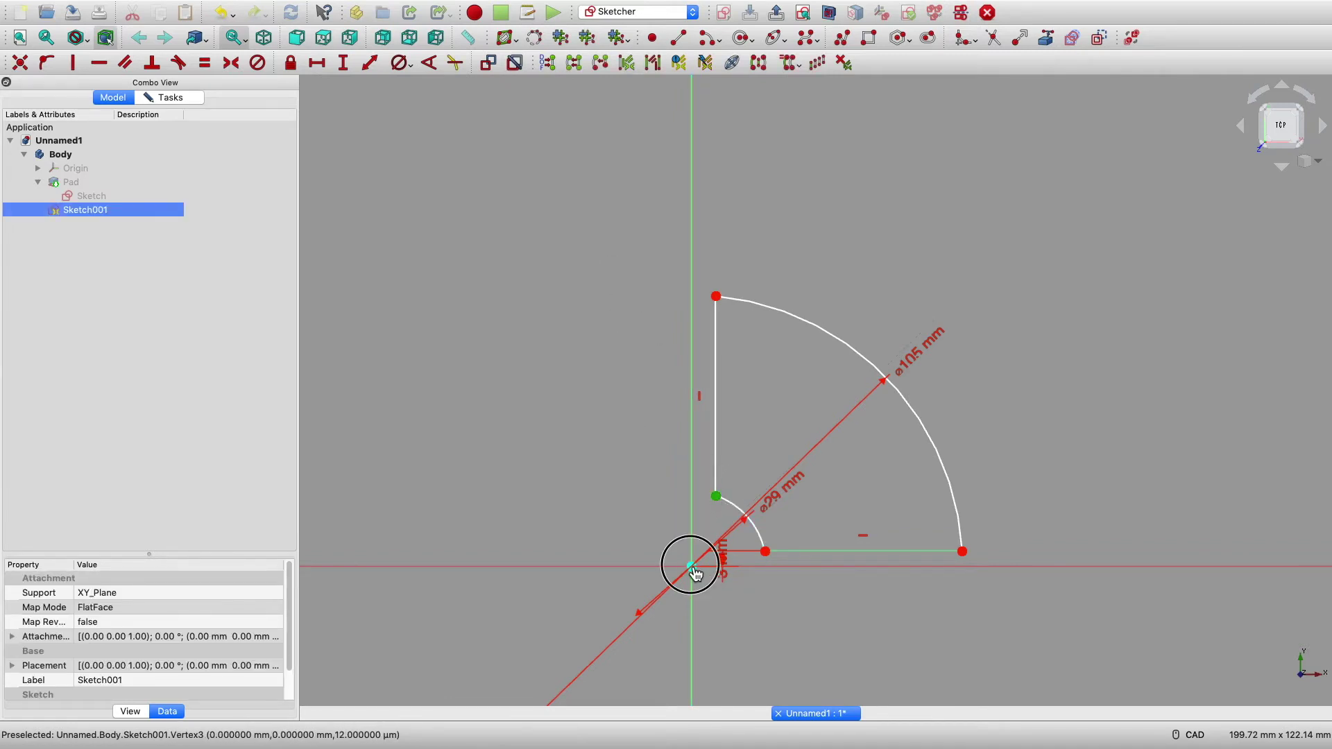
{"action": "left_click", "coordinate": [317, 63]}
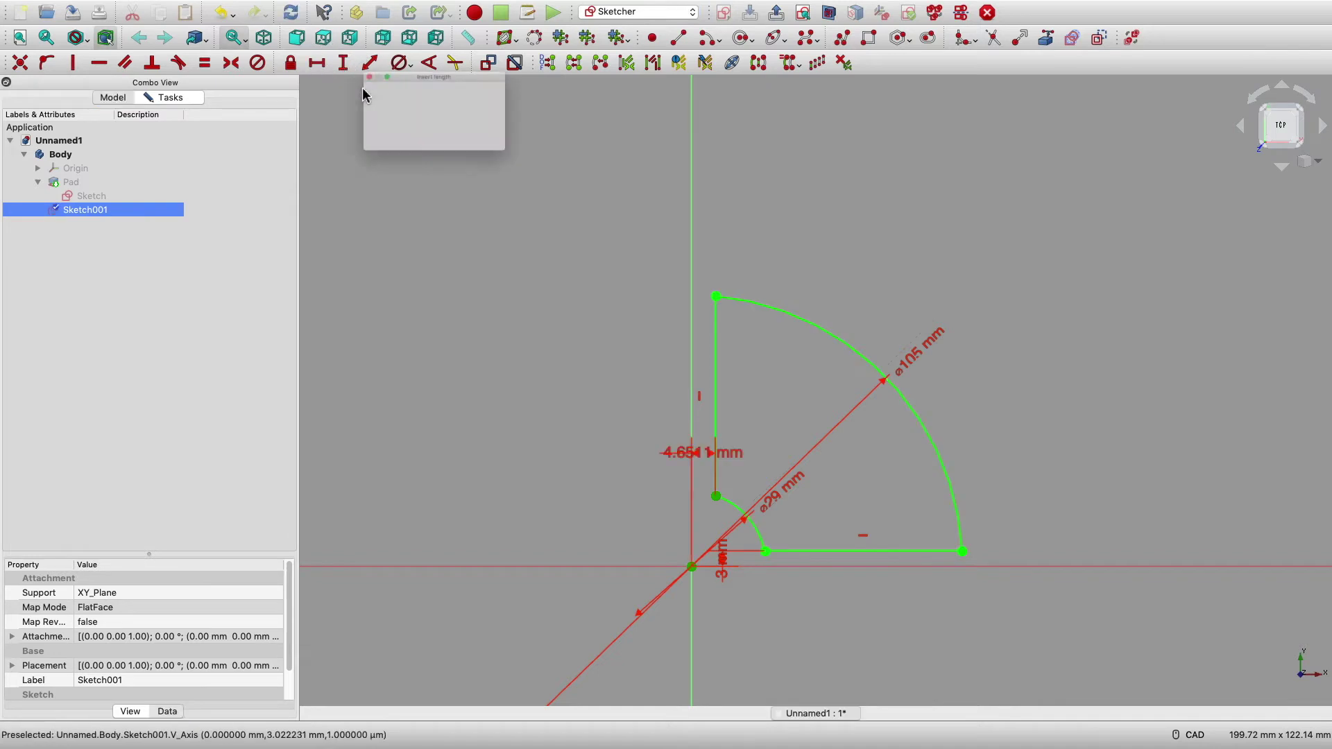
{"action": "type", "text": "3"}
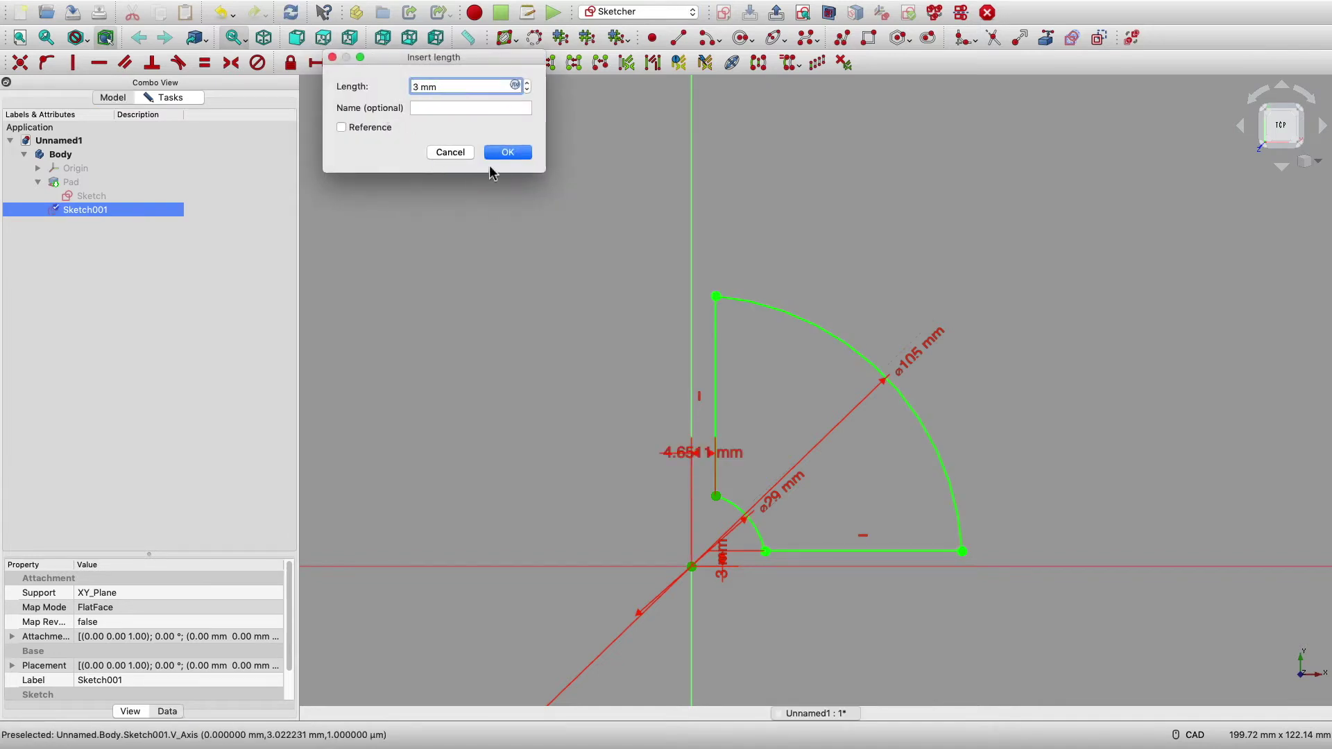
{"action": "left_click", "coordinate": [510, 154]}
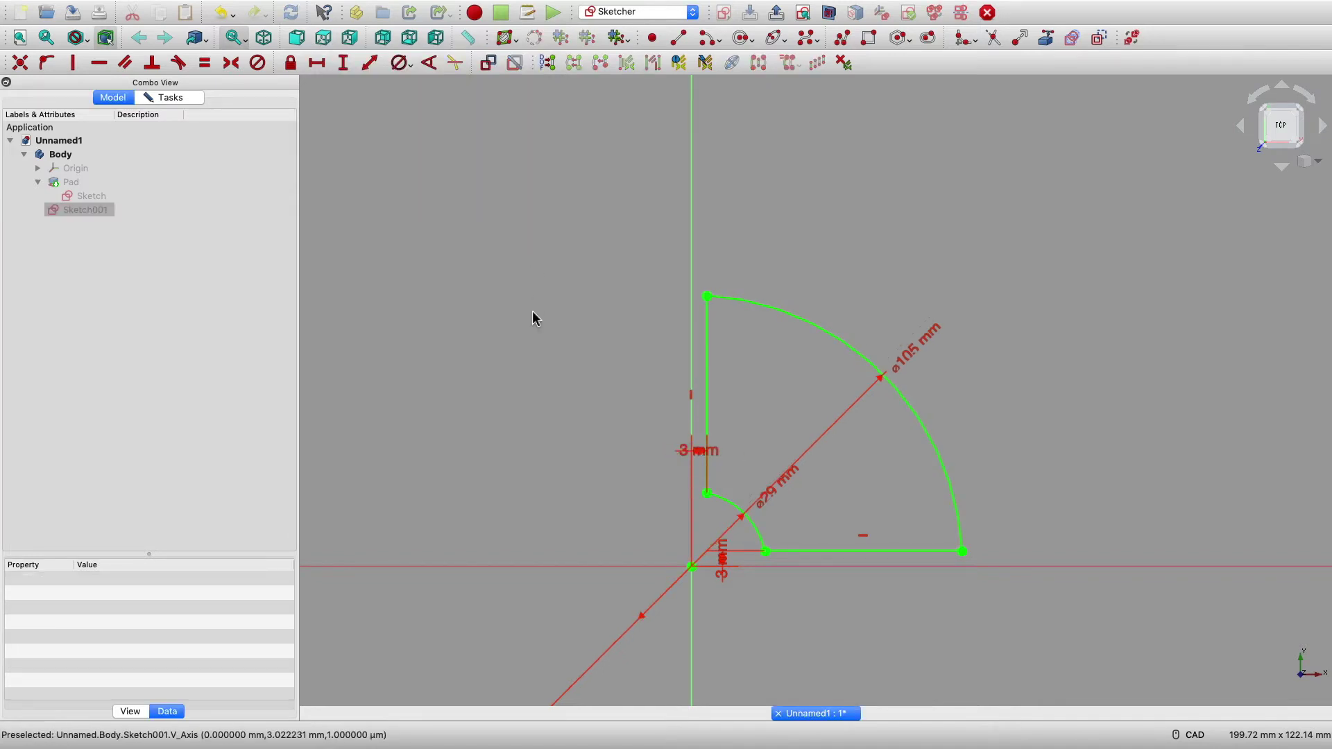
Step: Unhide the Pad and close Sketch001
{"action": "left_click", "coordinate": [72, 182]}
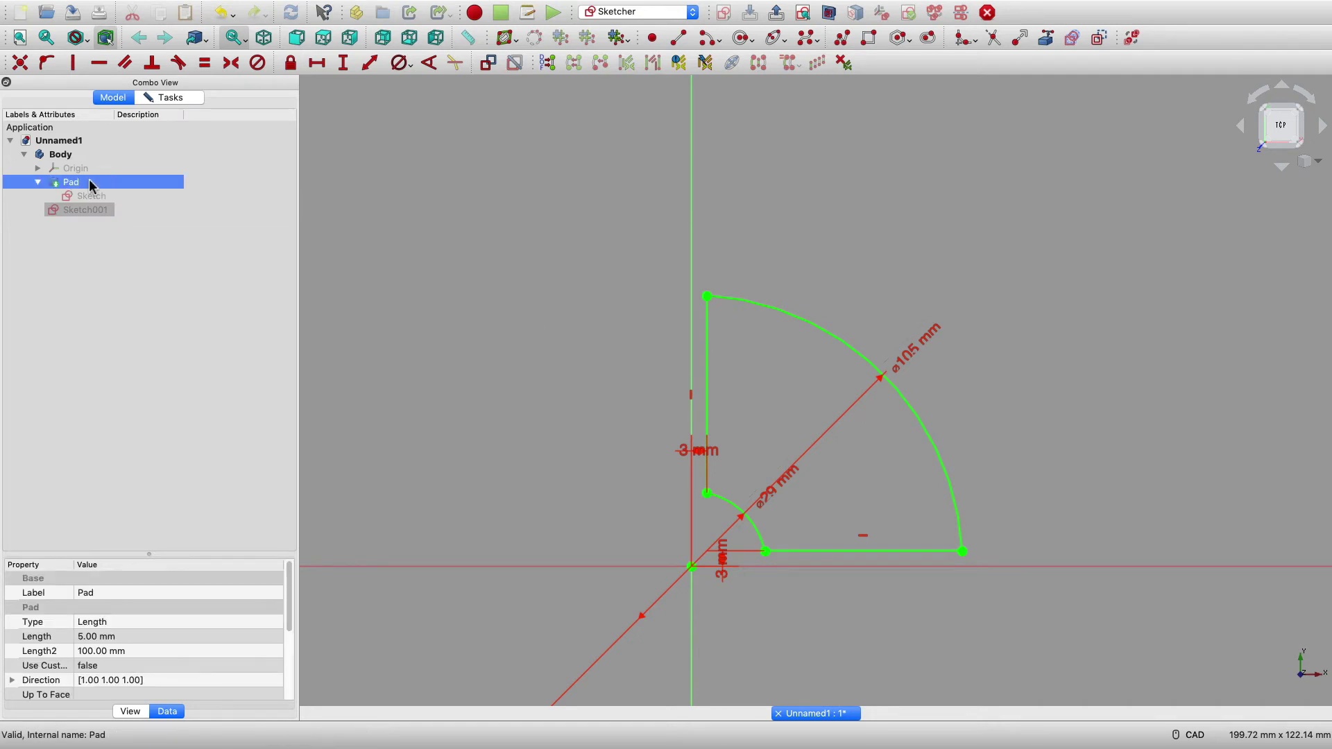
{"action": "key", "text": "space"}
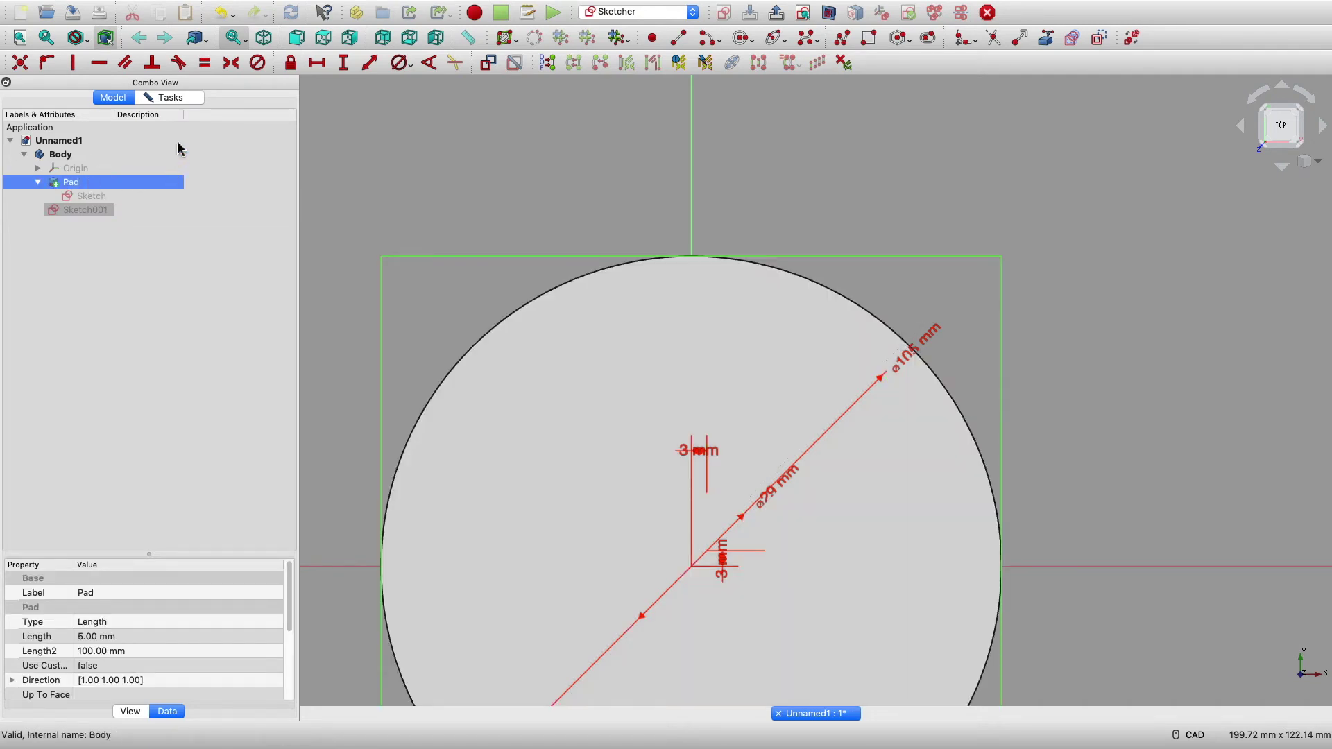
{"action": "left_click", "coordinate": [176, 98]}
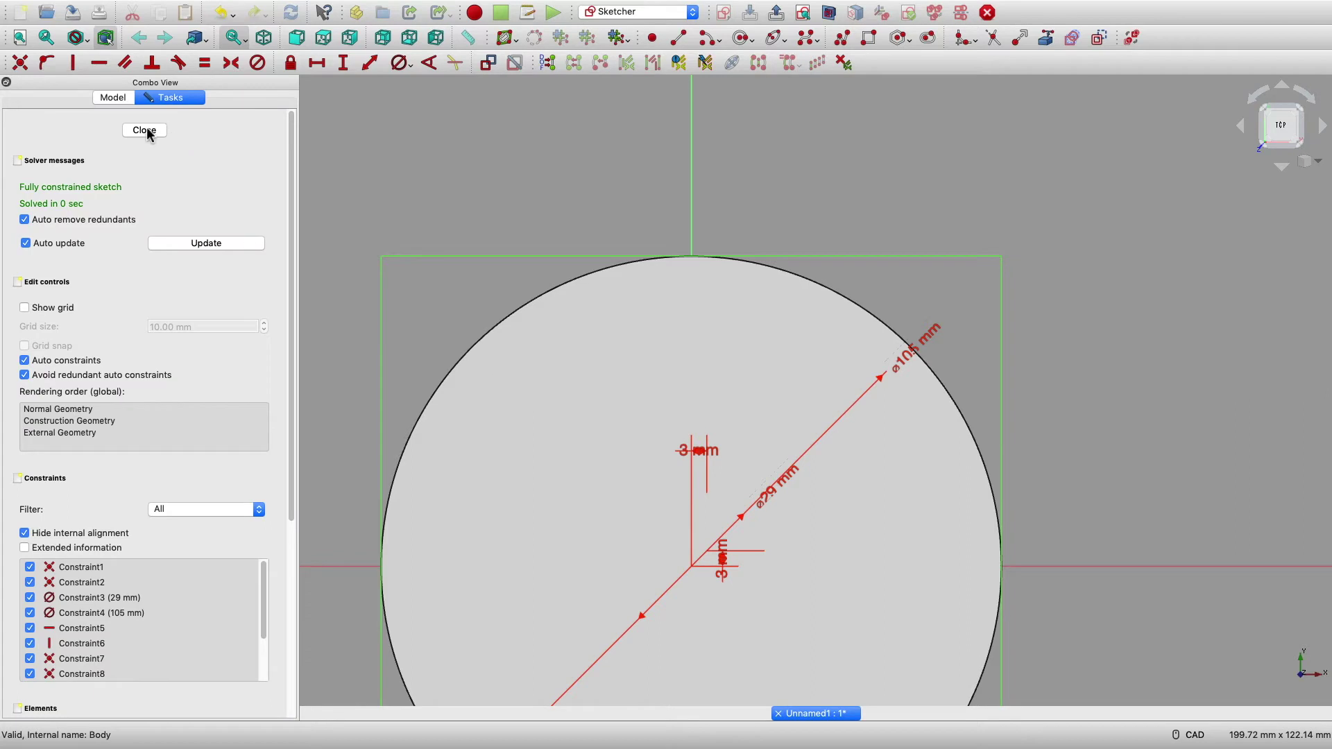
{"action": "left_click", "coordinate": [145, 130]}
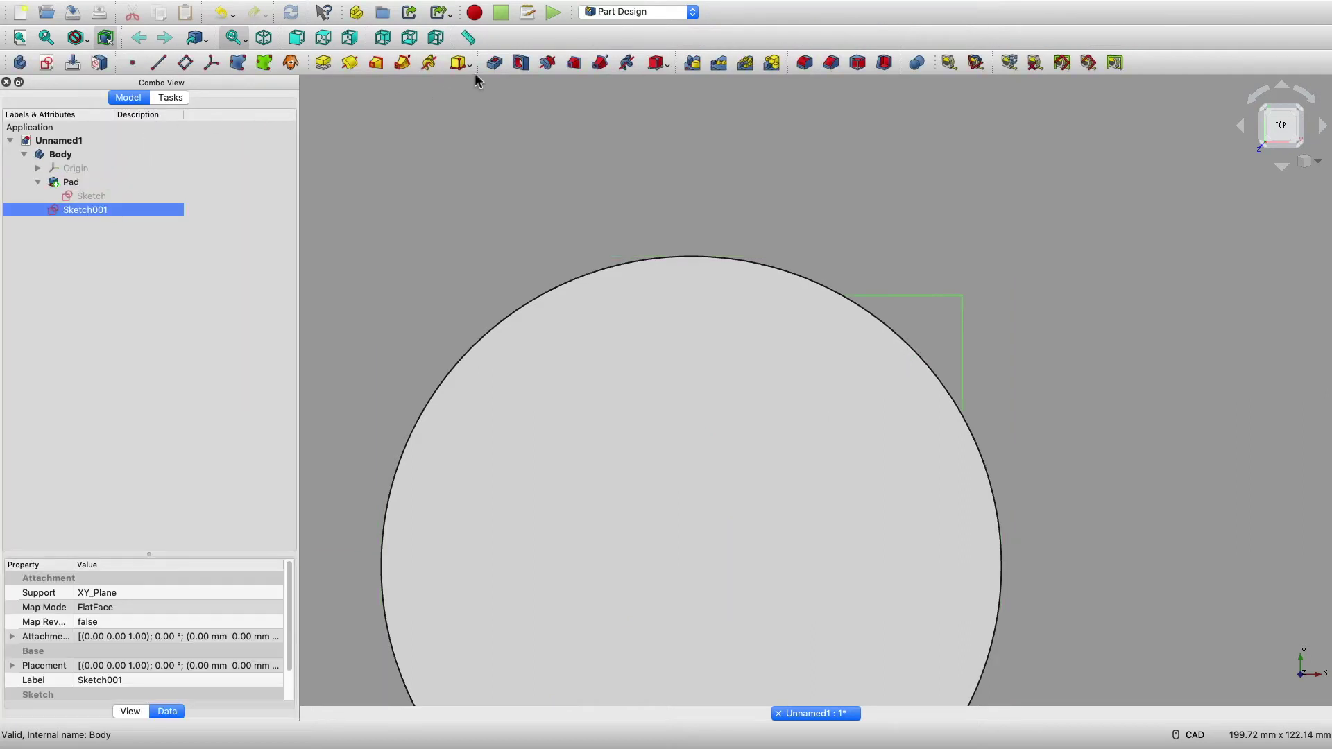
Step: Pocket the sector sketch 5 mm into the disc with the direction reversed
{"action": "left_click", "coordinate": [496, 64]}
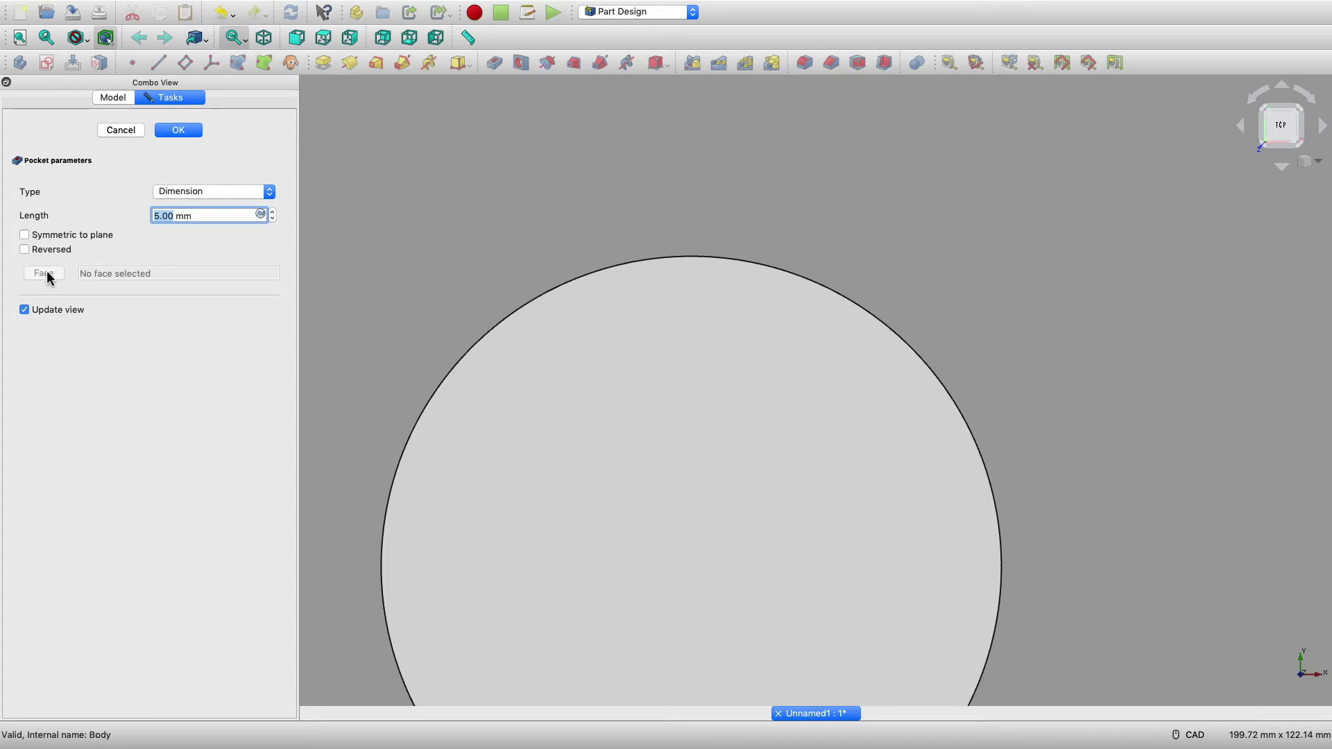
{"action": "left_click", "coordinate": [30, 251]}
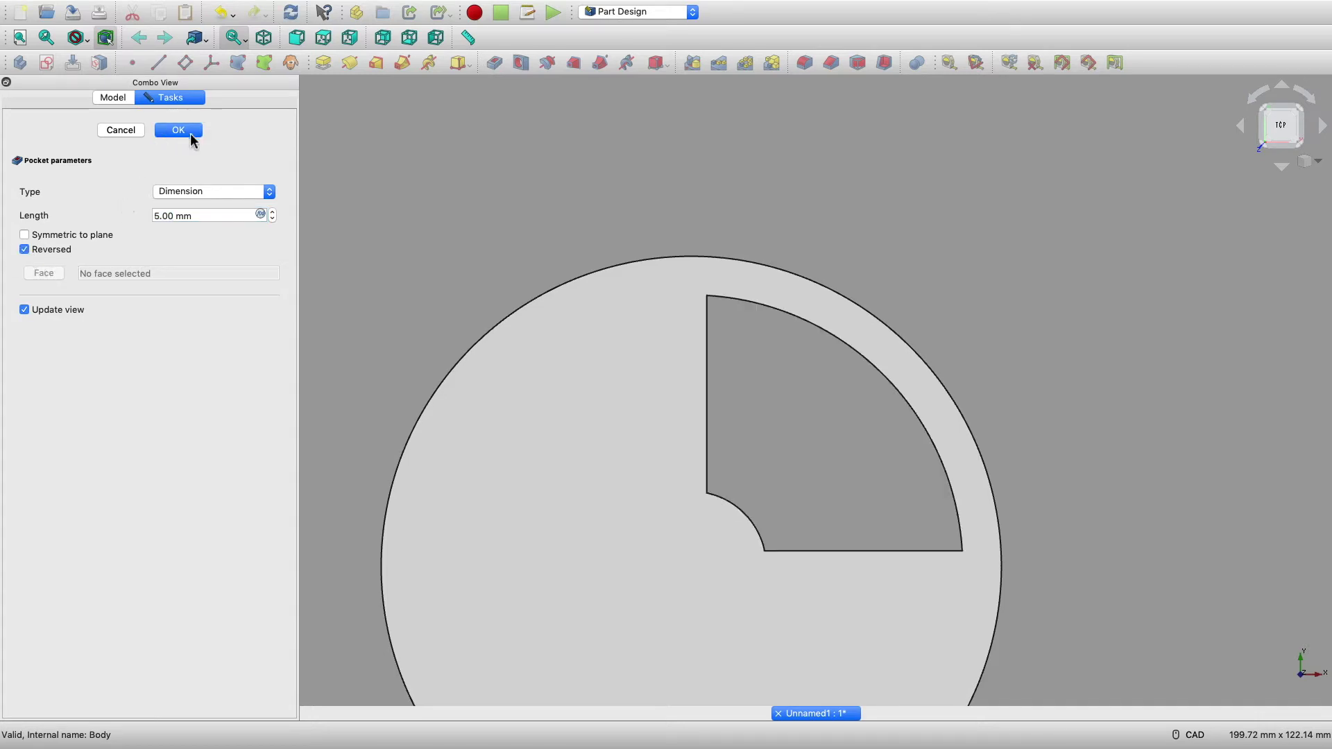
{"action": "left_click", "coordinate": [179, 132]}
Step: Polar-pattern the Pocket into 4 occurrences over 360°, then re-centre the wheel in view
{"action": "left_click", "coordinate": [745, 64]}
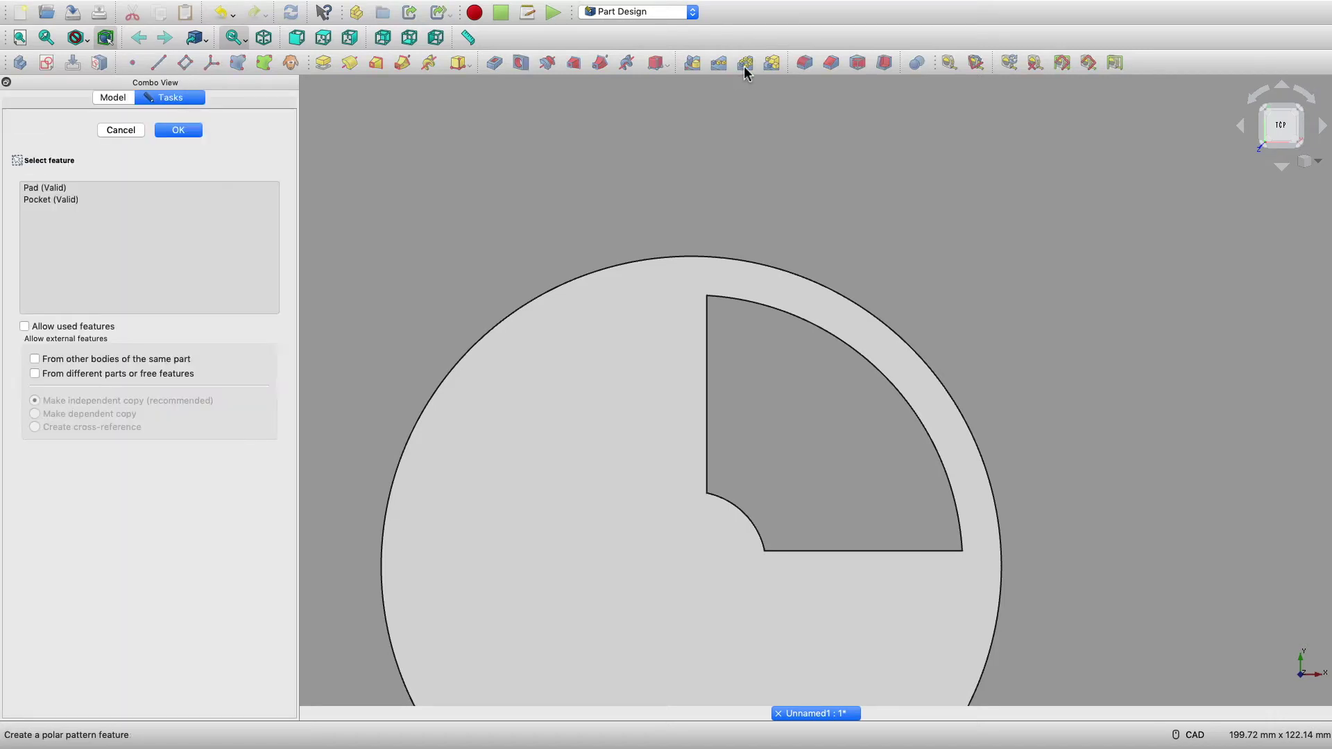
{"action": "left_click", "coordinate": [106, 200]}
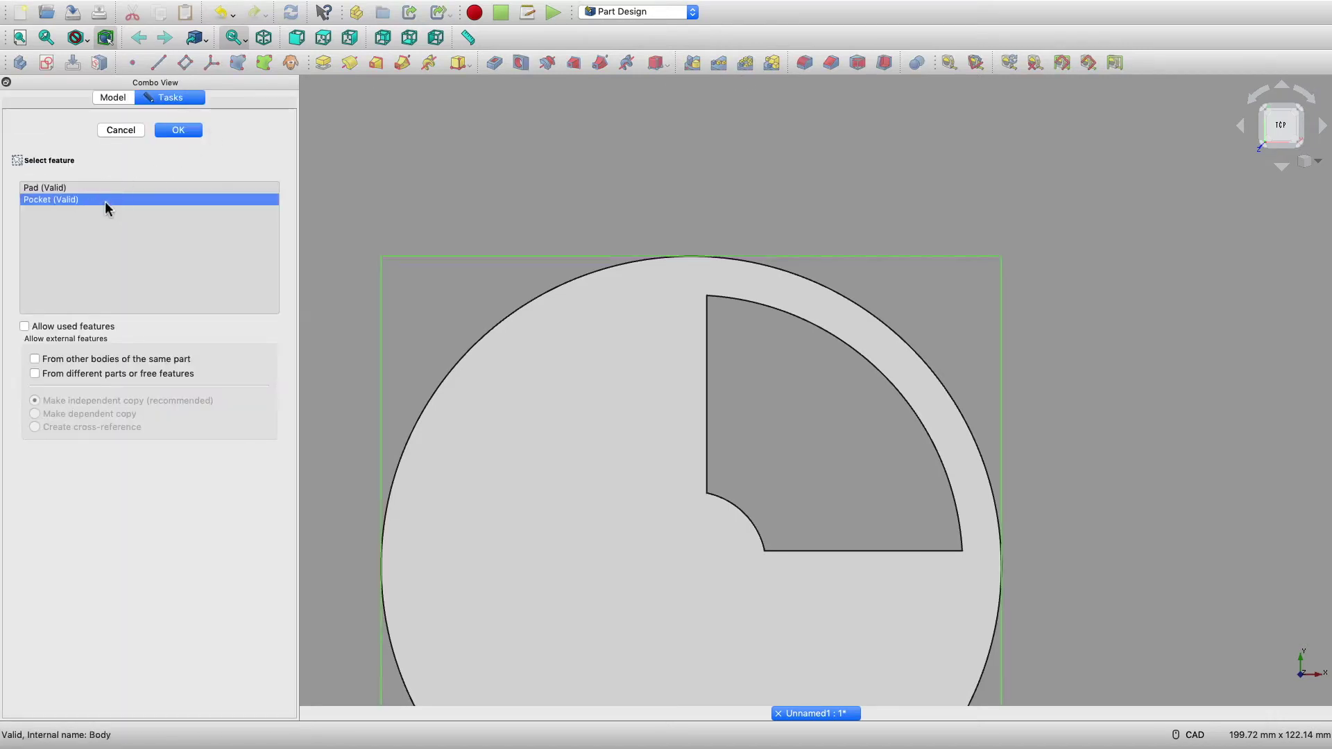
{"action": "left_click", "coordinate": [185, 133]}
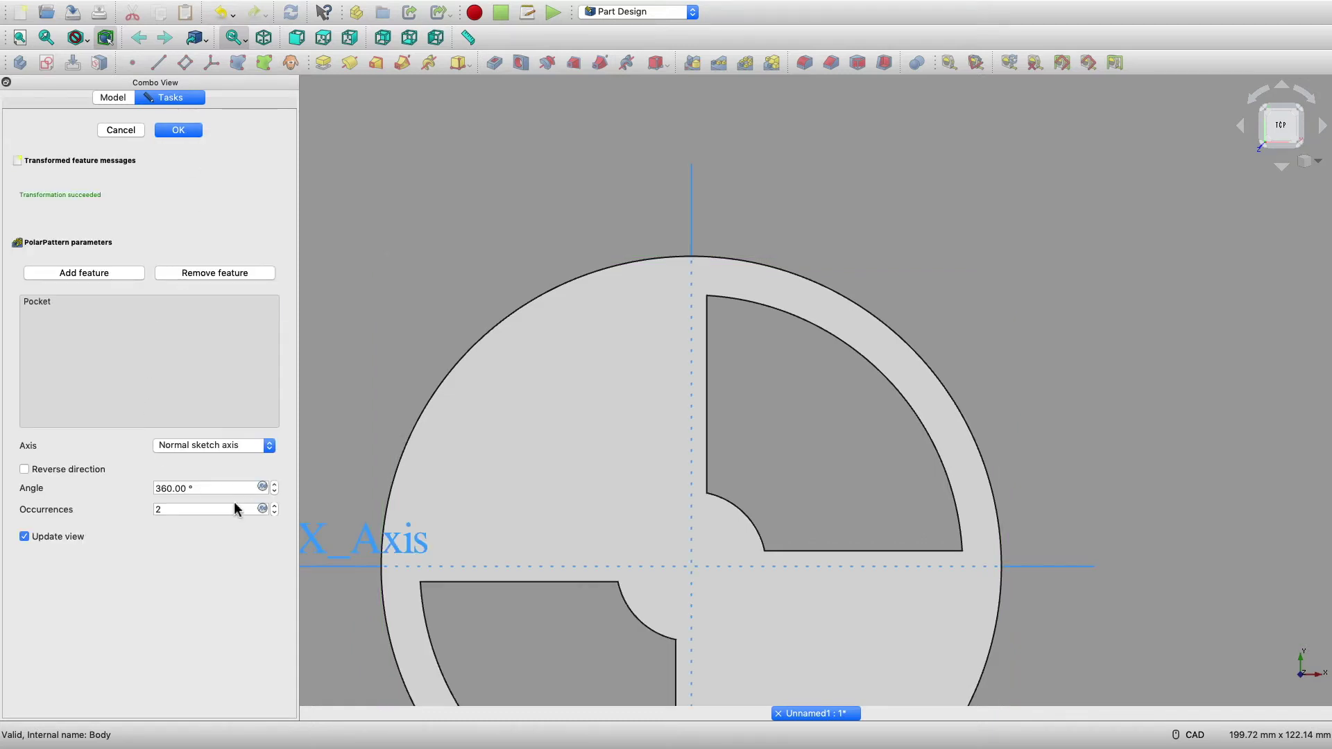
{"action": "left_click", "coordinate": [274, 506]}
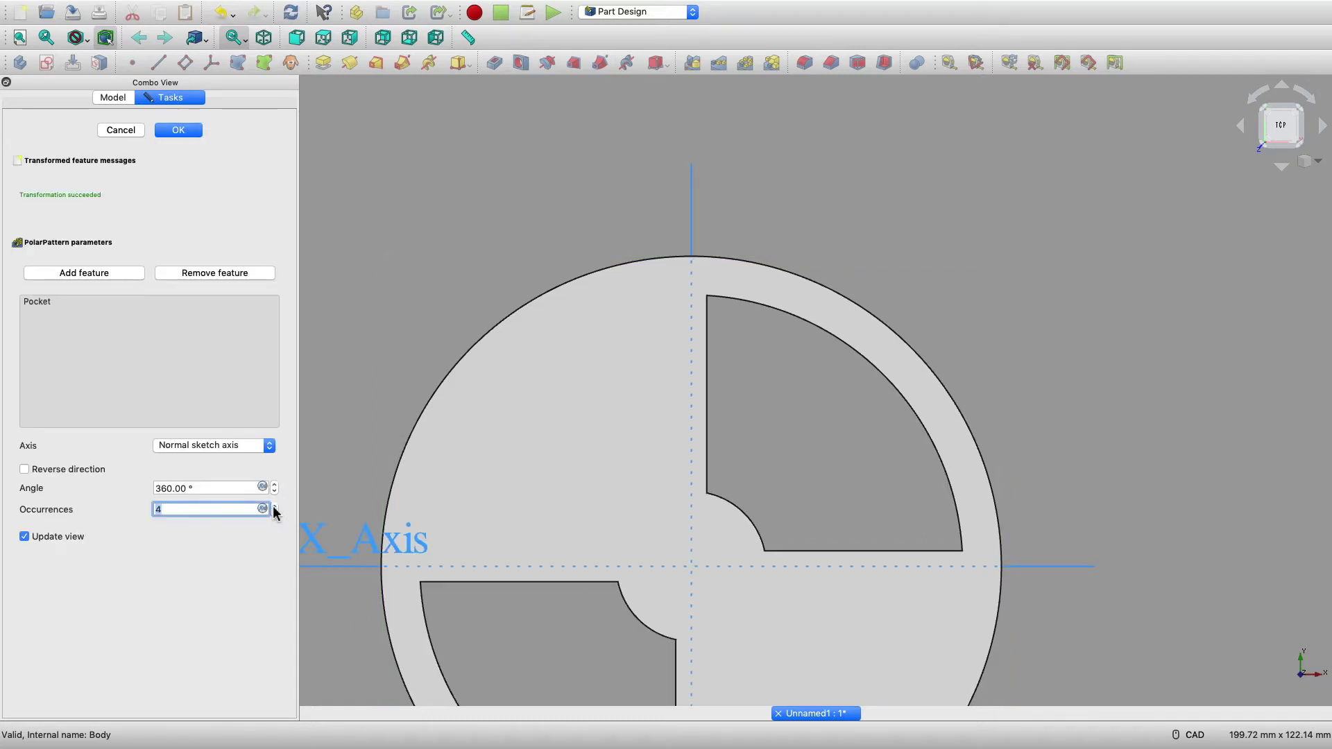
{"action": "left_click", "coordinate": [186, 131]}
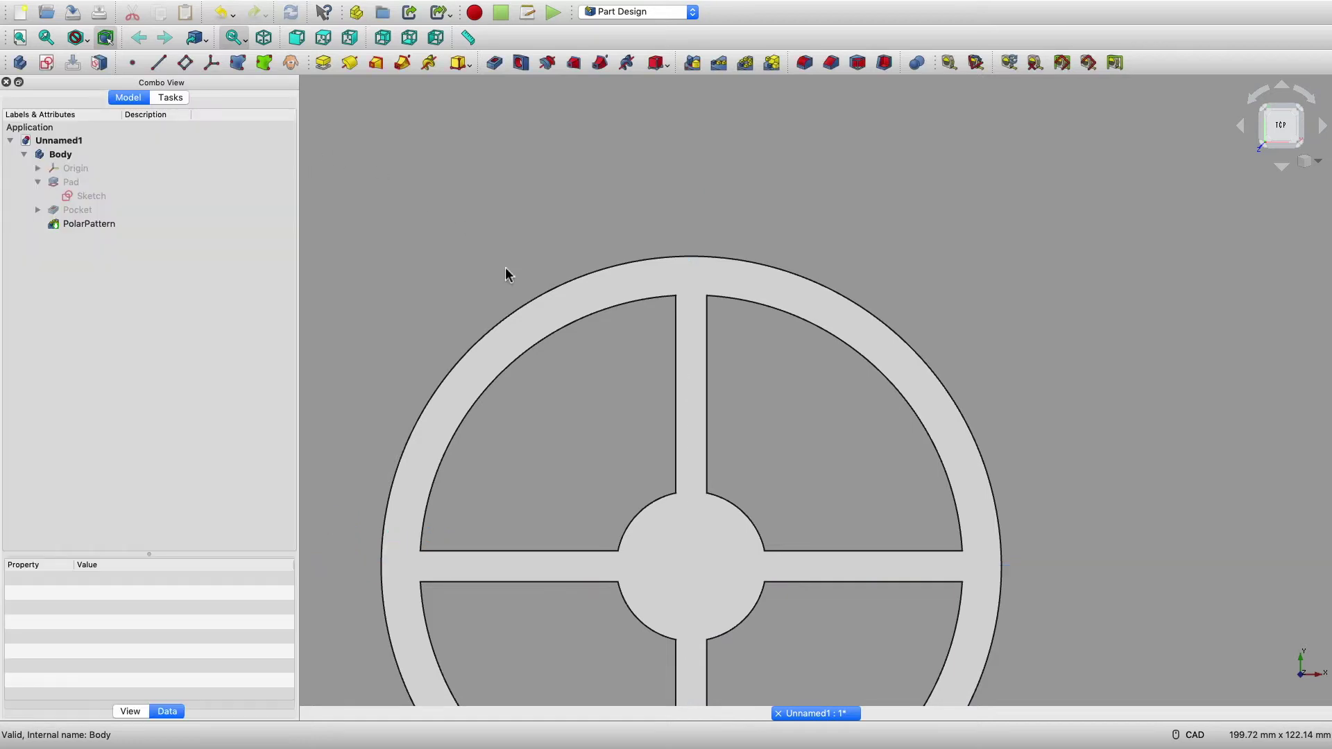
{"action": "scroll", "coordinate": [631, 511], "scroll_direction": "down", "scroll_amount": 4}
{"action": "middle_click_drag", "start_coordinate": [802, 666], "coordinate": [895, 553]}
{"action": "scroll", "coordinate": [777, 500], "scroll_direction": "up", "scroll_amount": 2}
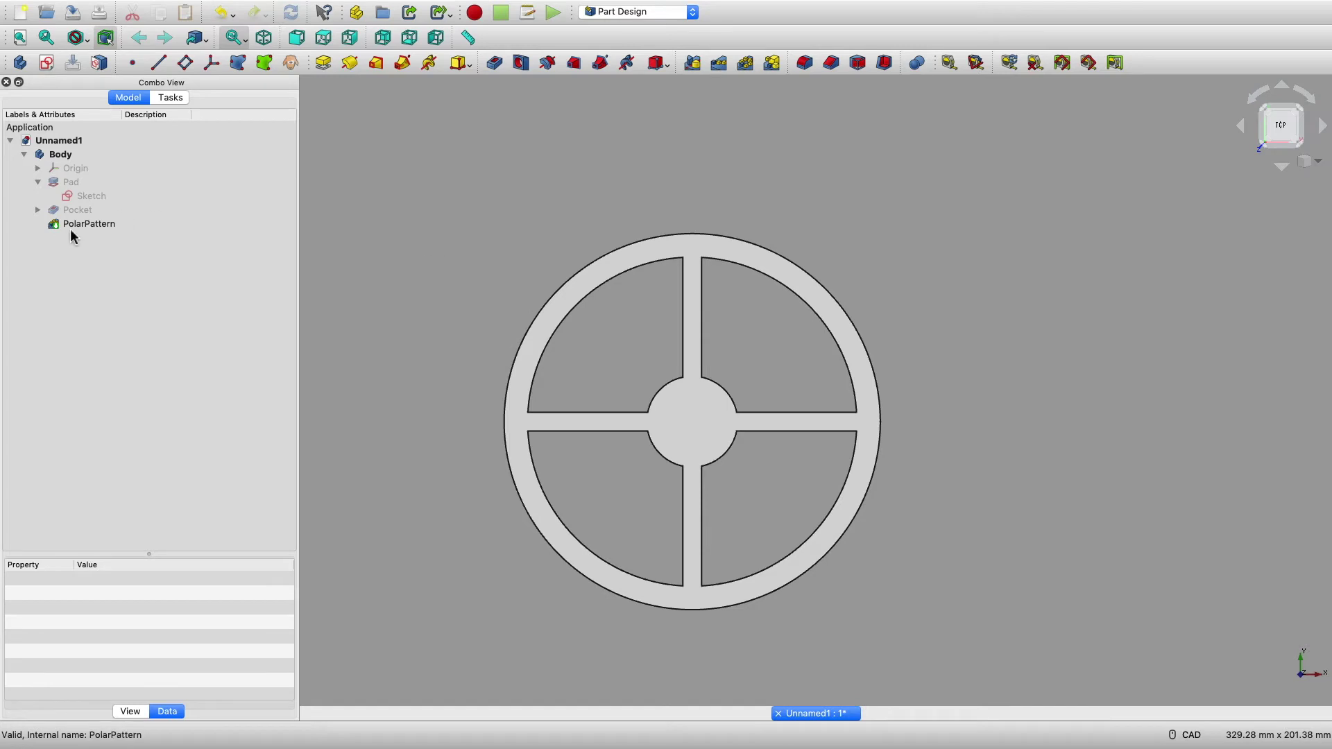
Step: Create Sketch002 on XY referencing the wheel's outer circle, then hide the PolarPattern
{"action": "left_click", "coordinate": [47, 64]}
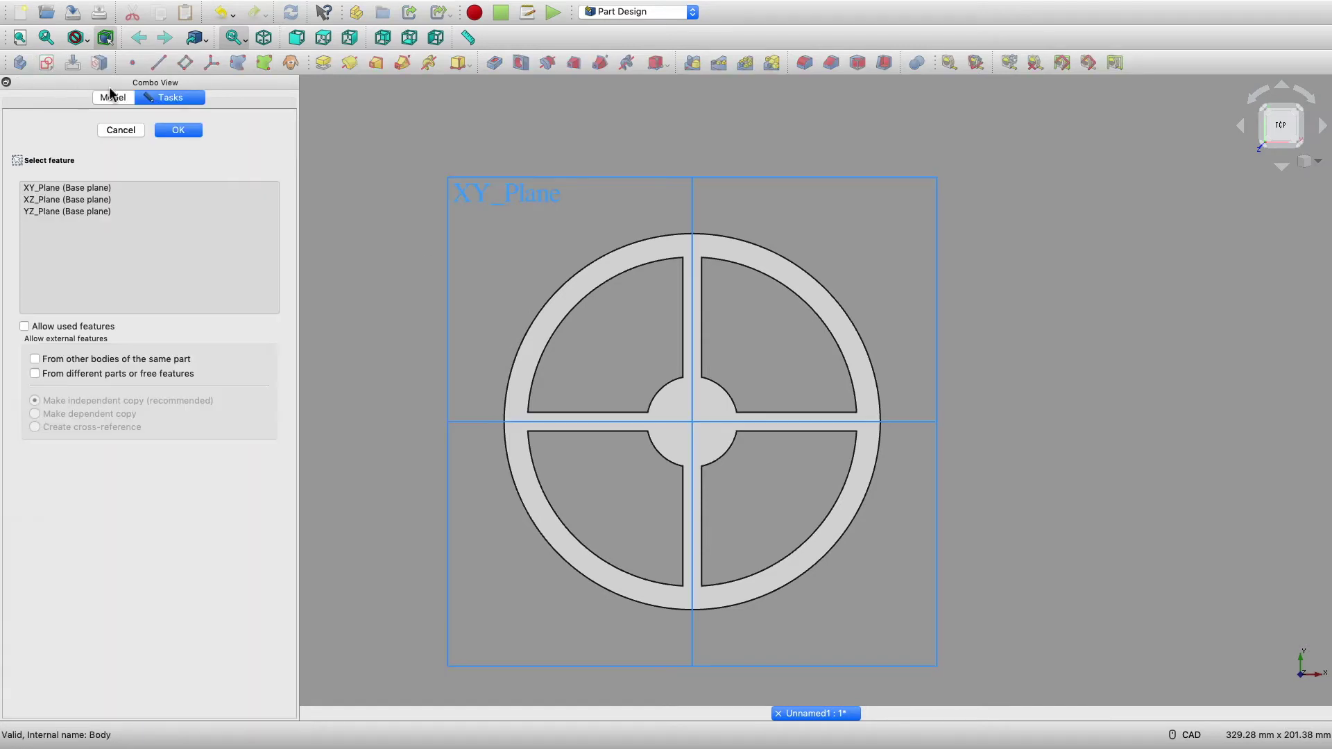
{"action": "left_click", "coordinate": [91, 186]}
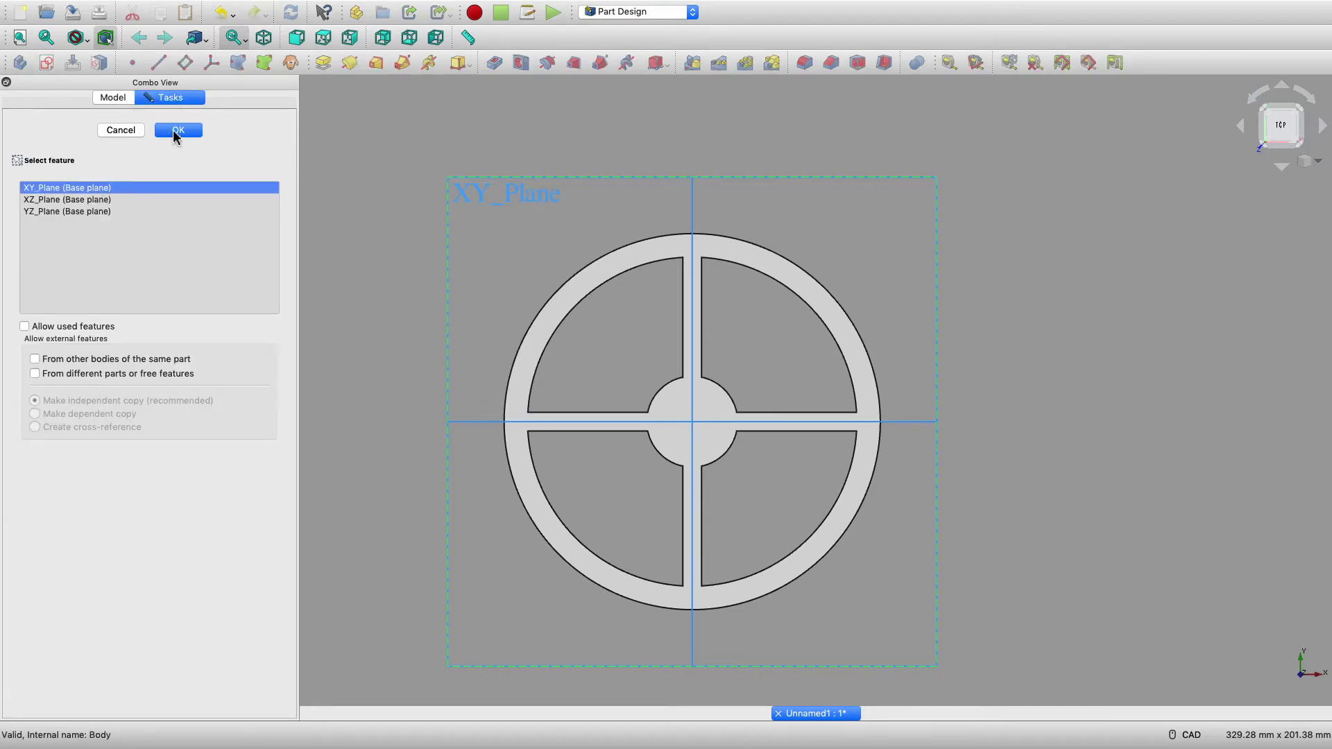
{"action": "left_click", "coordinate": [178, 130]}
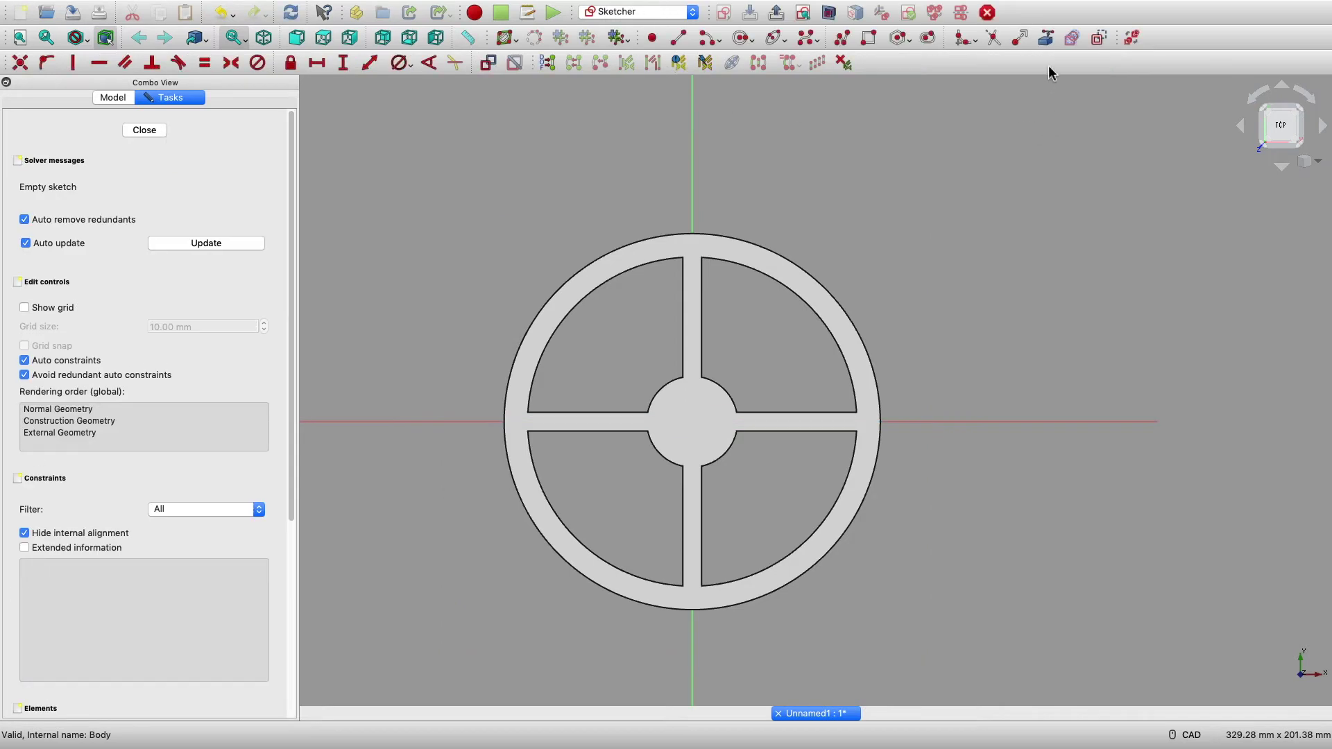
{"action": "left_click", "coordinate": [1045, 37]}
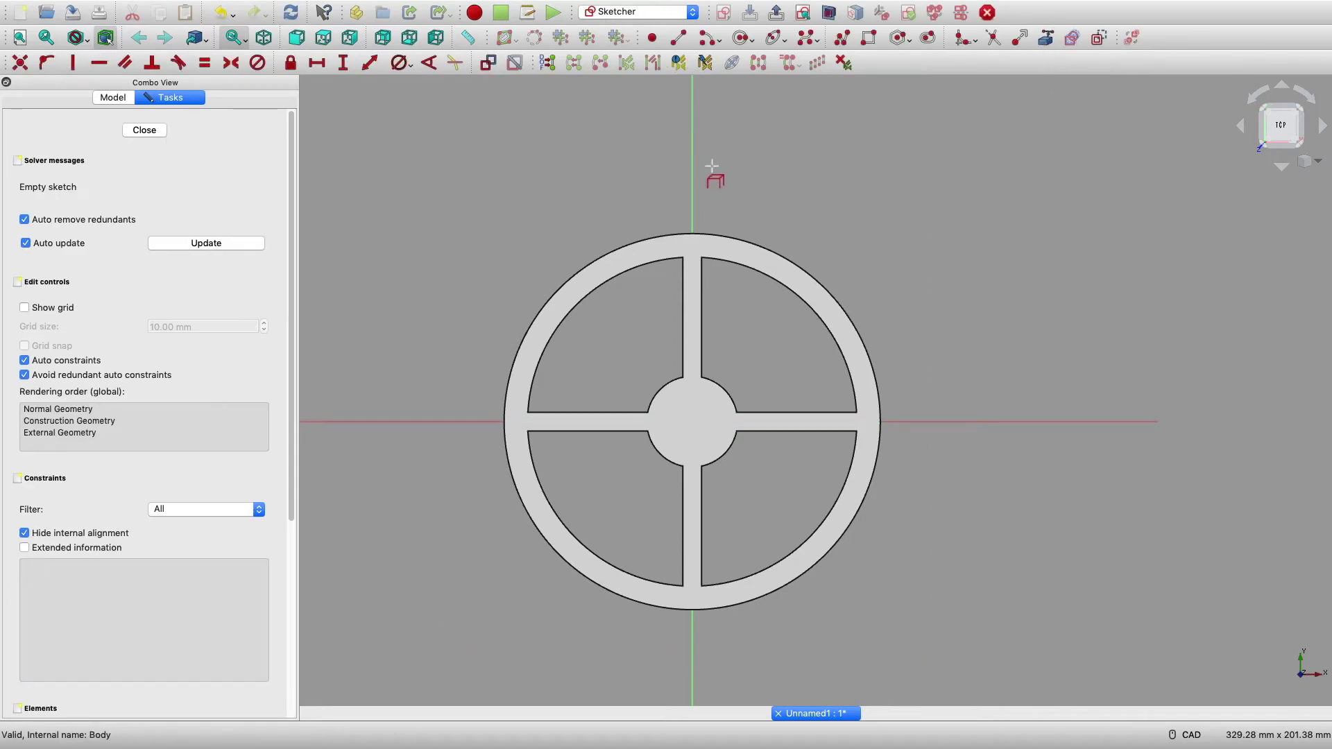
{"action": "left_click", "coordinate": [669, 234]}
{"action": "key", "text": "Escape"}
{"action": "key", "text": "Escape"}
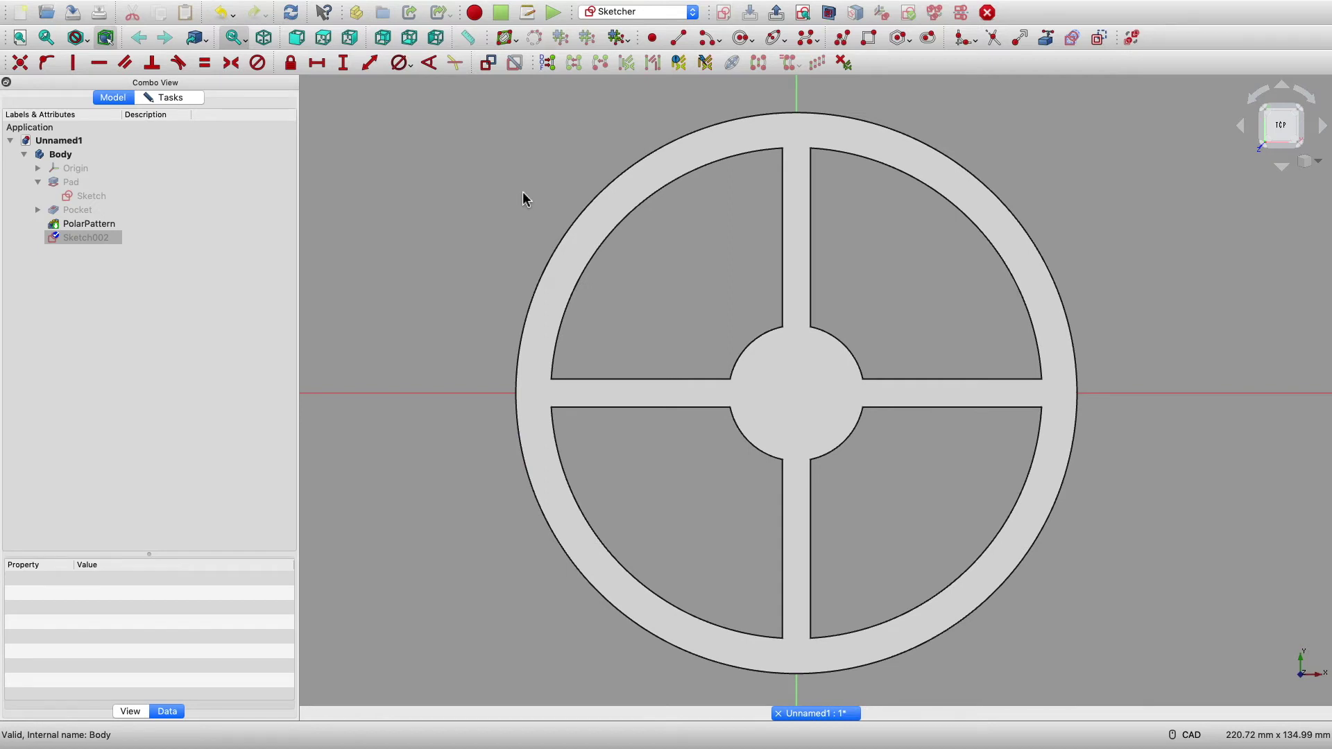
{"action": "left_click", "coordinate": [145, 224]}
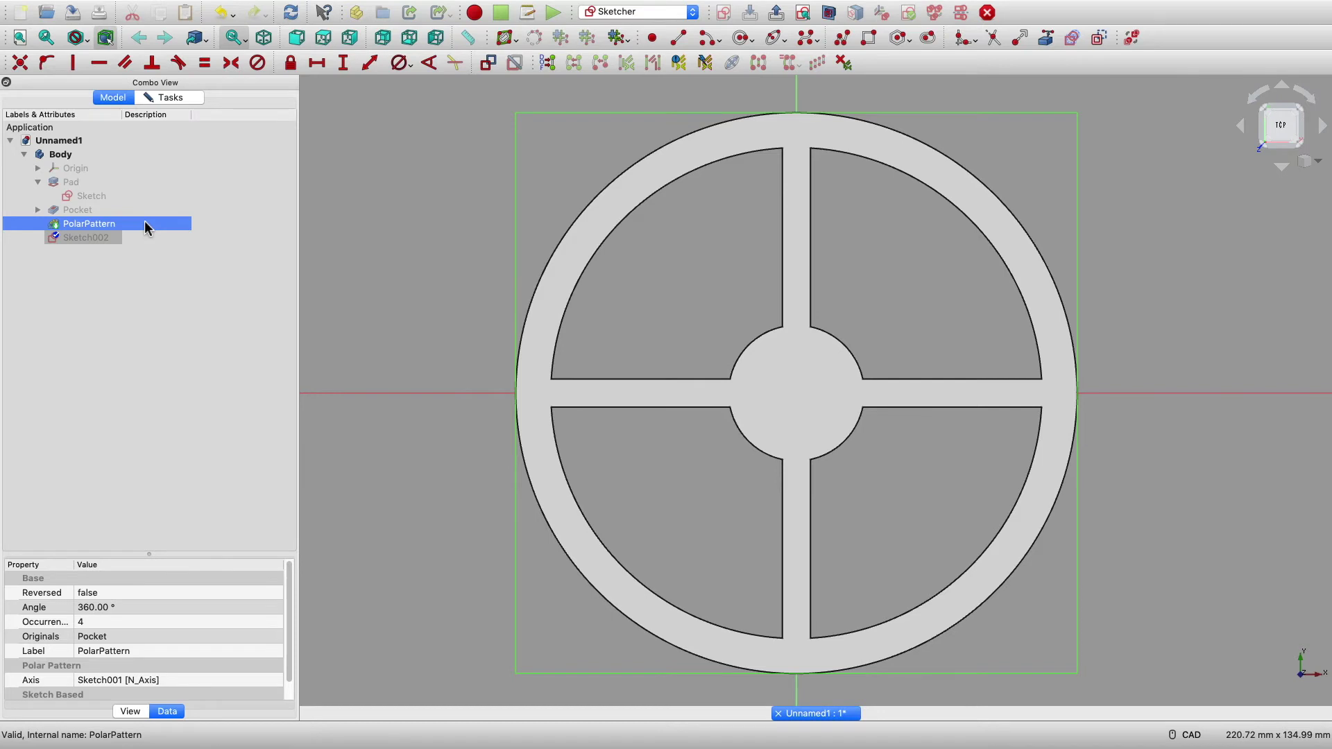
{"action": "key", "text": "space"}
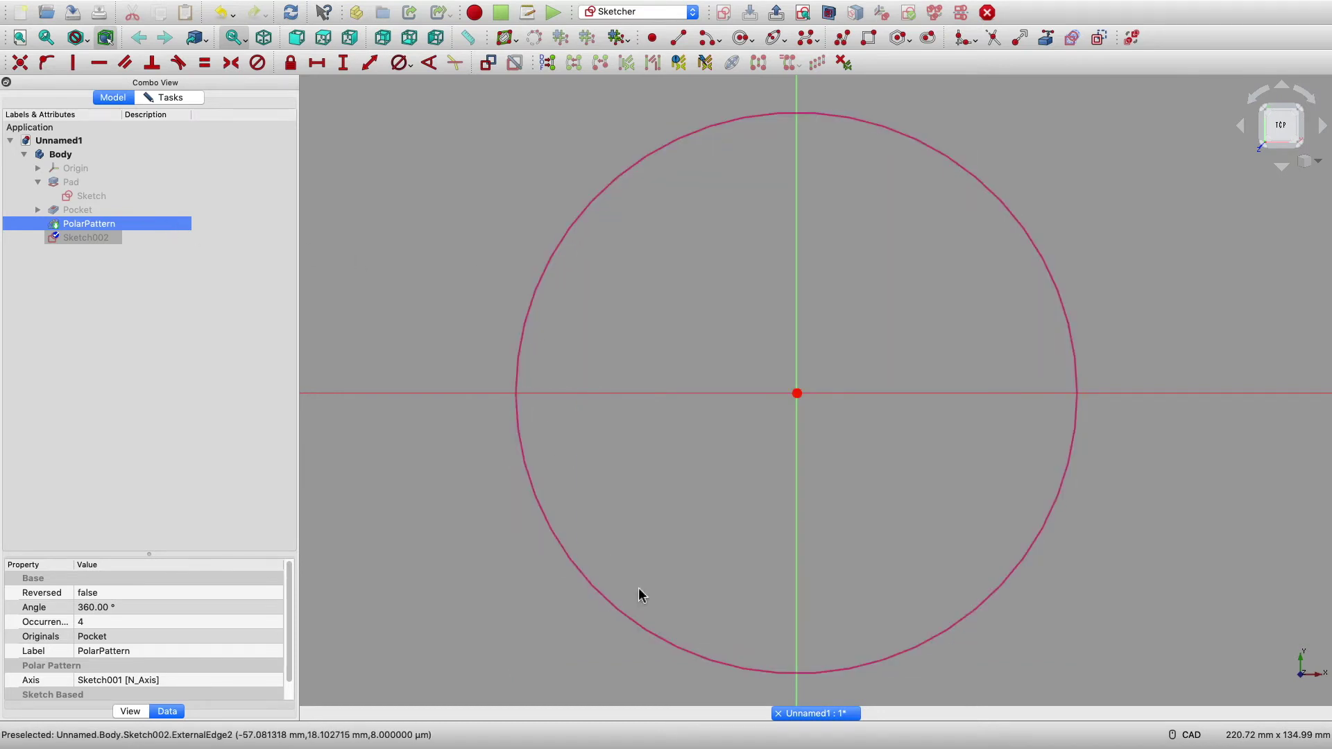
Step: Reopen Sketch002 and draw two construction lines from the centre to the rim
{"action": "double_click", "coordinate": [494, 385]}
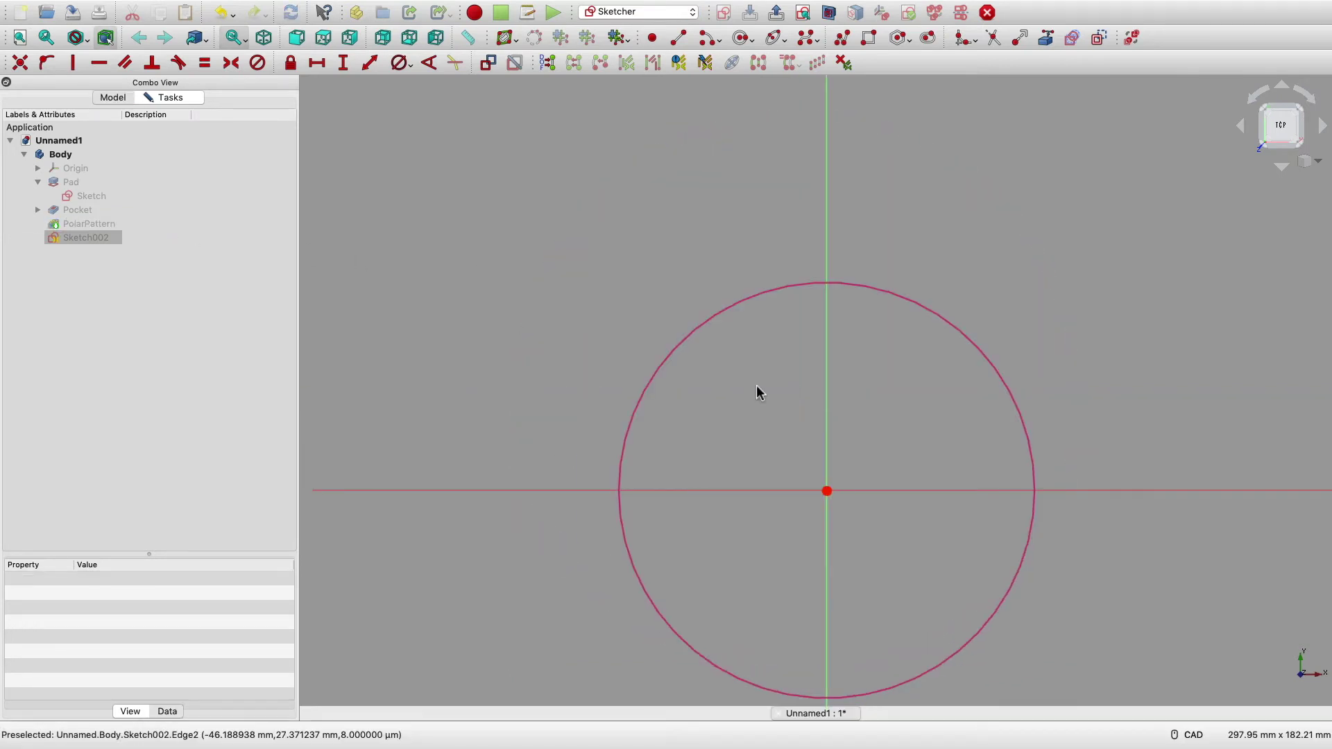
{"action": "left_click", "coordinate": [1102, 41]}
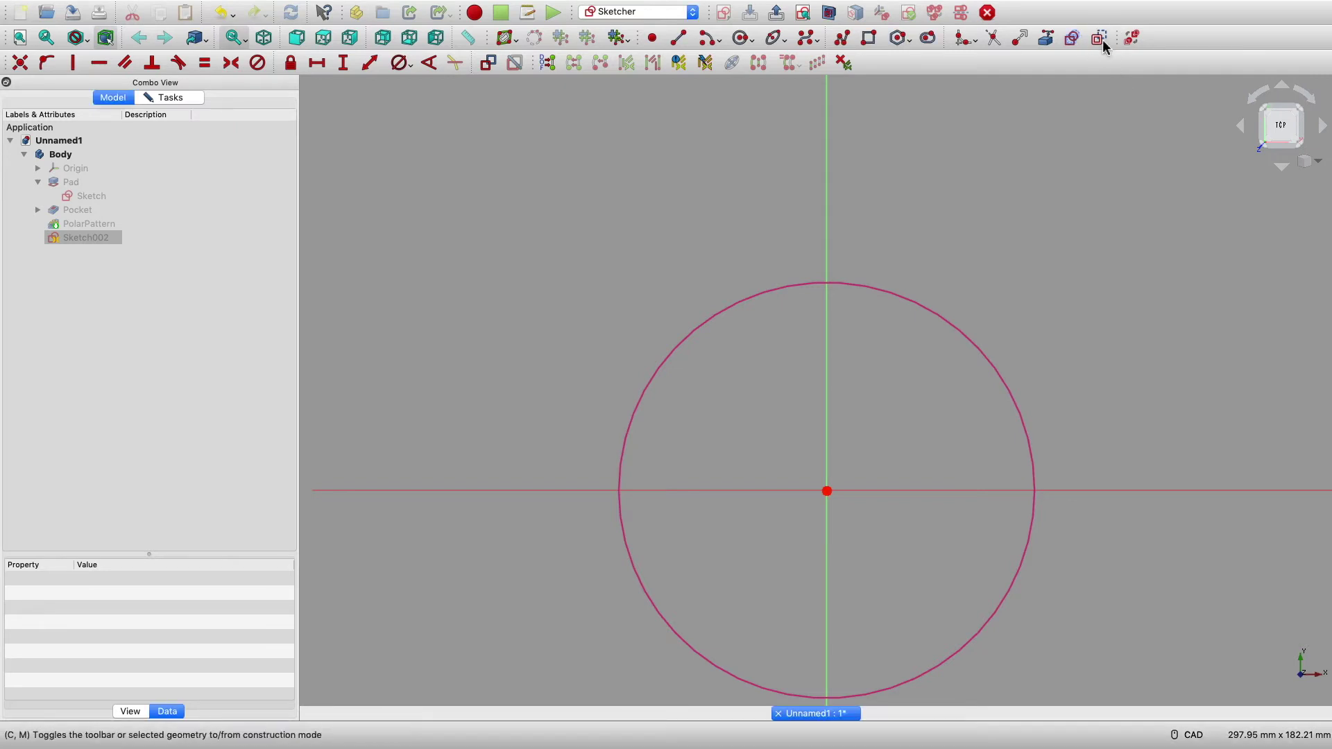
{"action": "key", "text": "g"}
{"action": "key", "text": "l"}
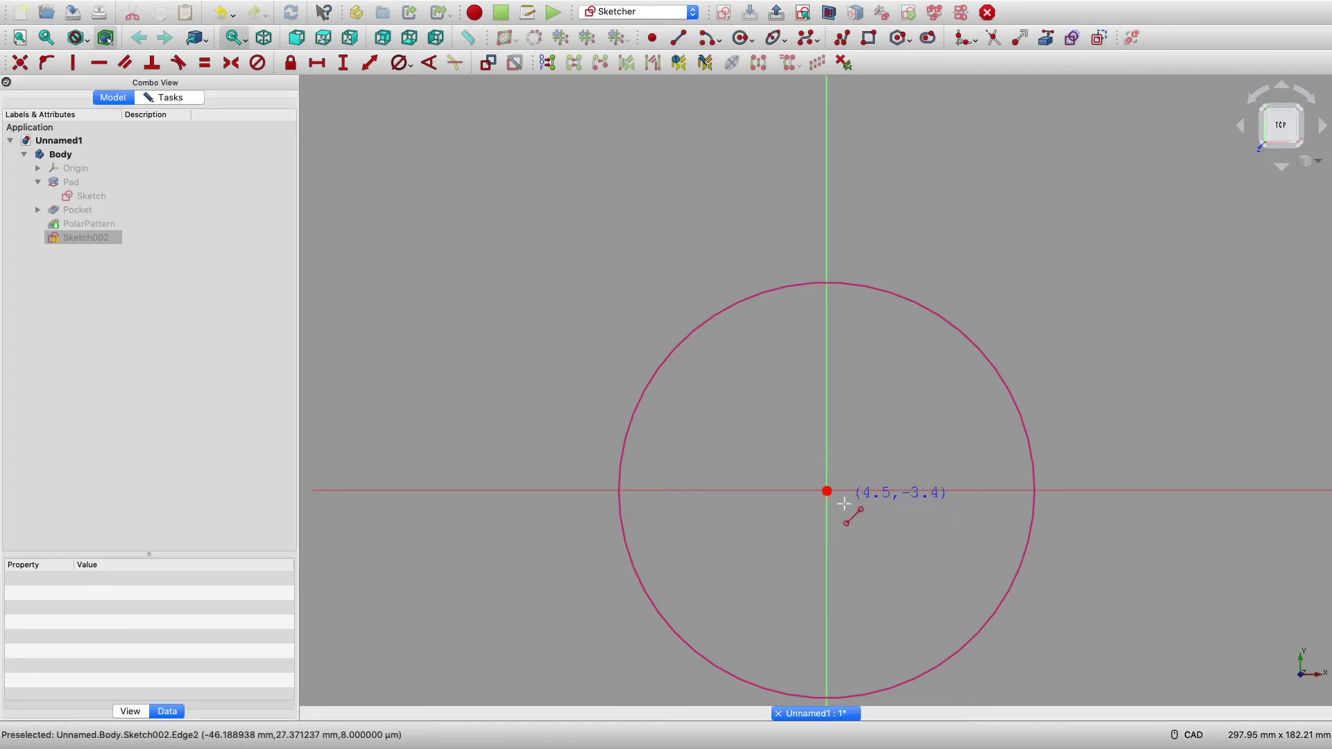
{"action": "left_click", "coordinate": [826, 491]}
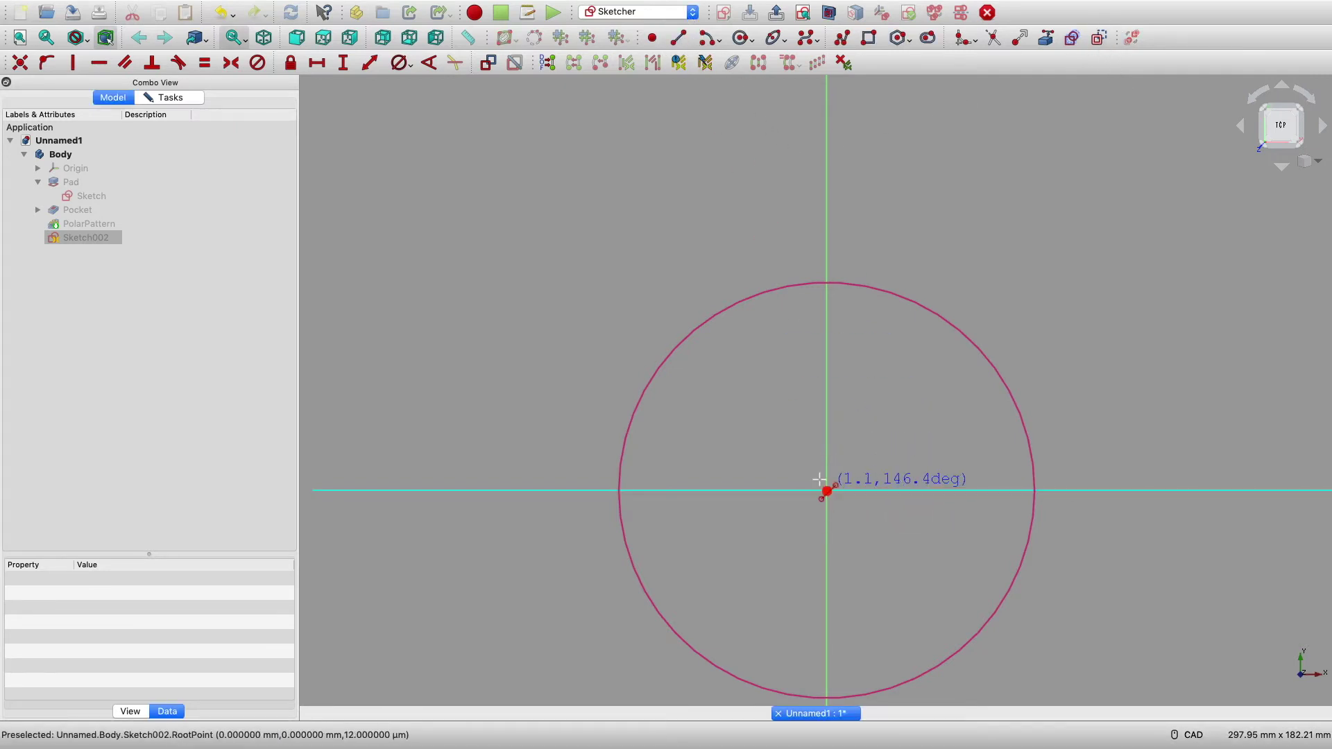
{"action": "left_click", "coordinate": [682, 342]}
{"action": "left_click", "coordinate": [827, 492]}
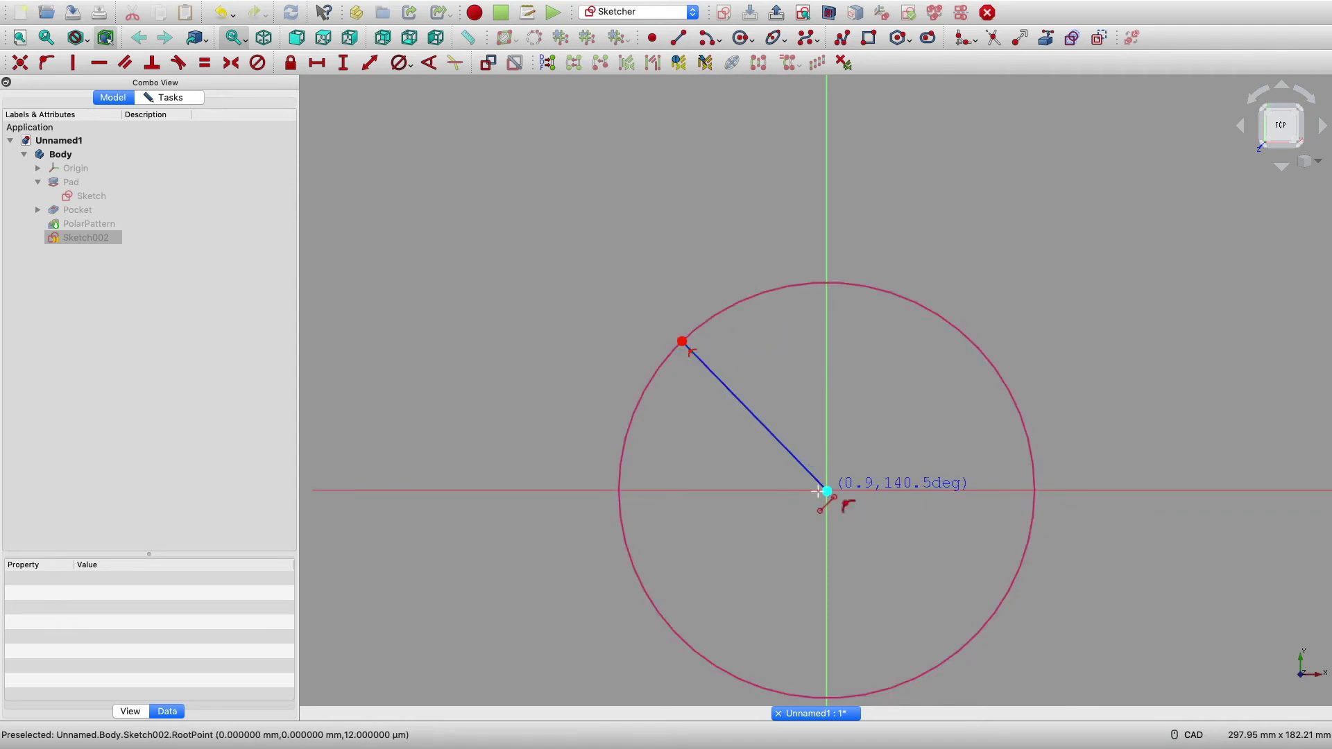
{"action": "left_click", "coordinate": [639, 405]}
{"action": "right_click", "coordinate": [693, 410]}
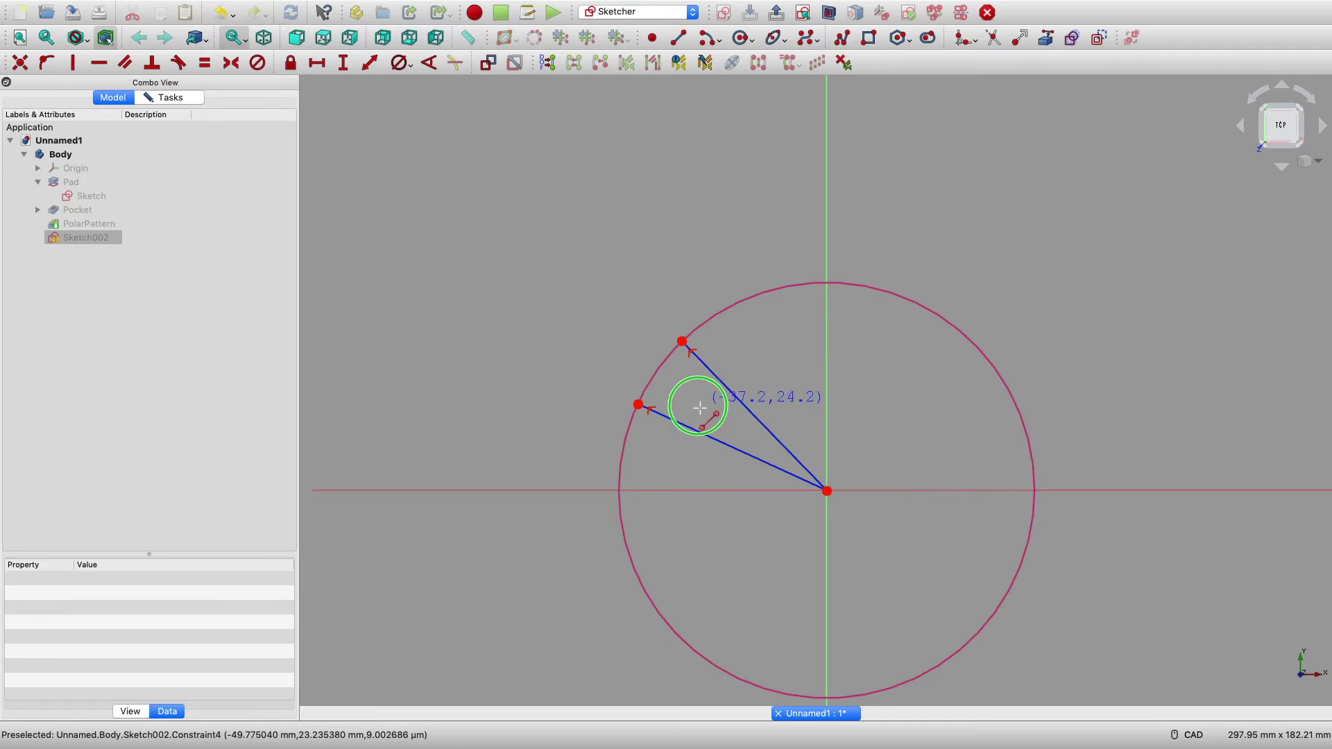
Step: Constrain the angle between the two radial lines to 12°
{"action": "left_click", "coordinate": [708, 438]}
{"action": "left_click", "coordinate": [743, 406]}
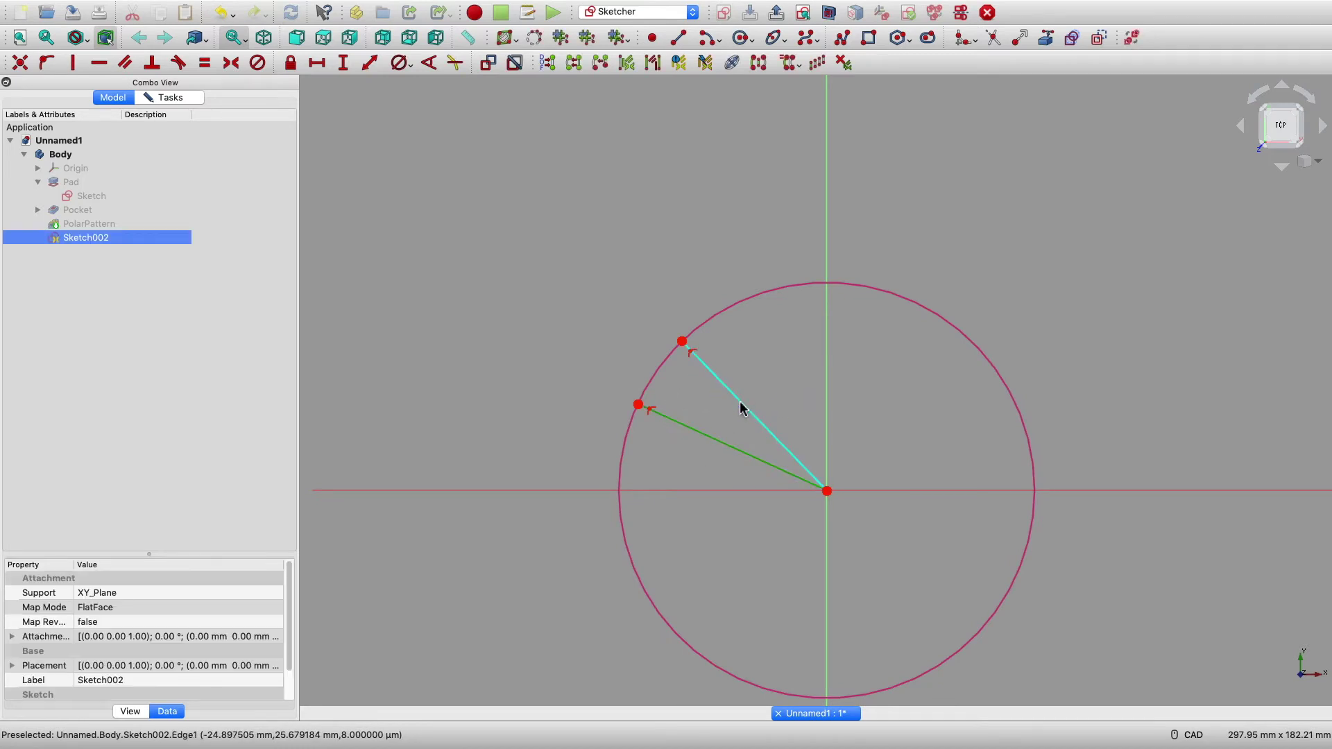
{"action": "left_click", "coordinate": [430, 64]}
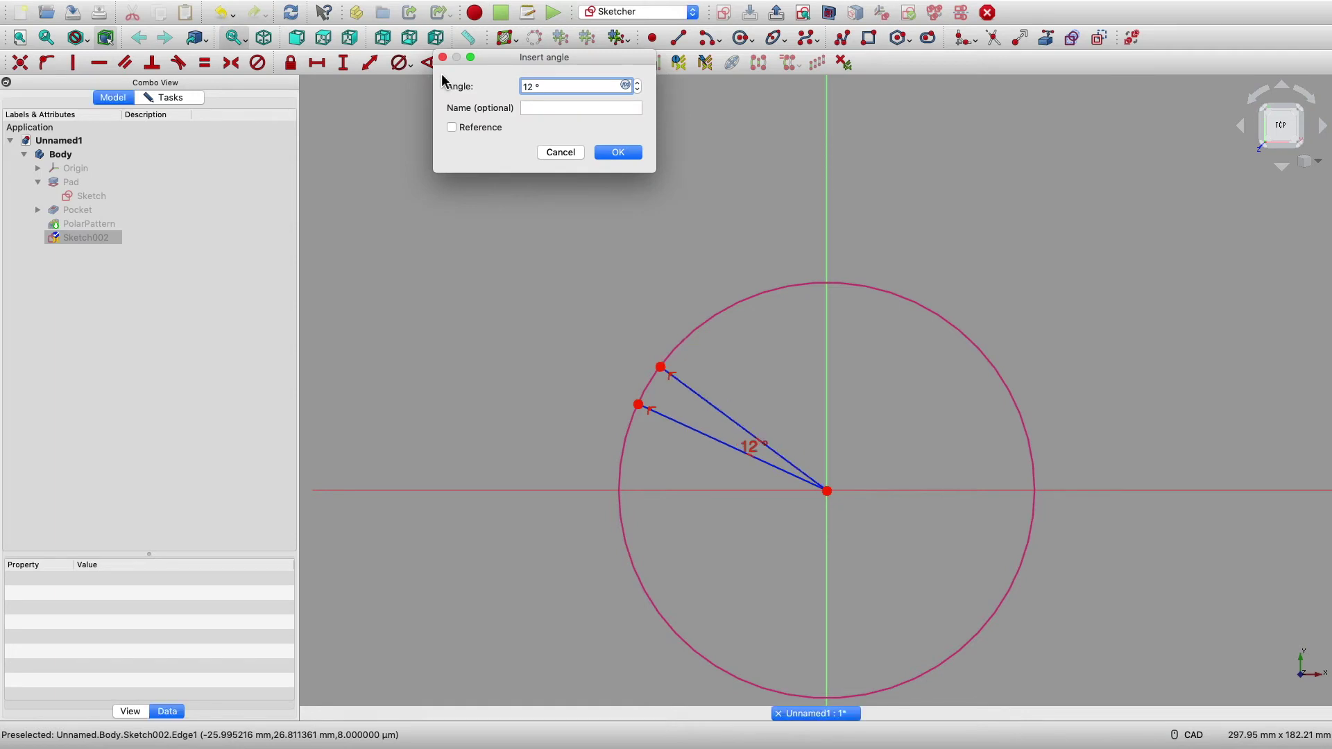
{"action": "key", "text": "Return"}
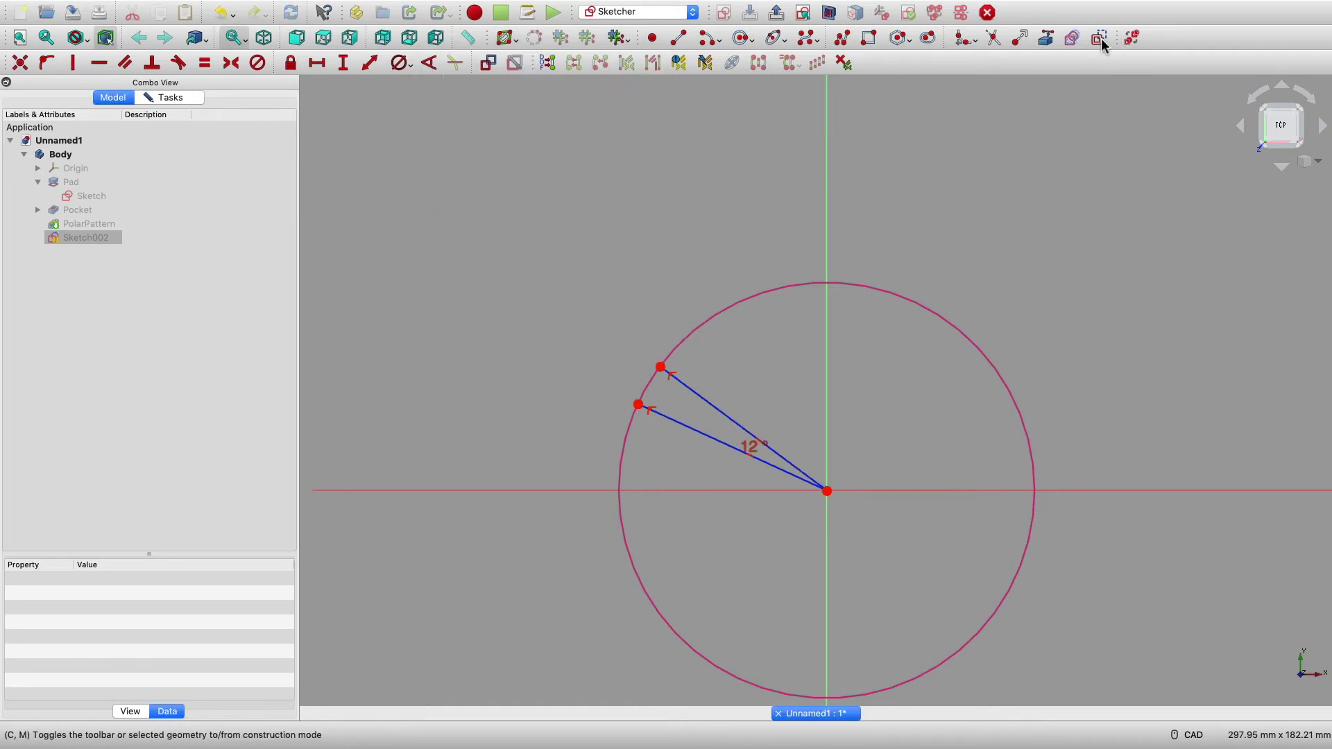
Step: Draw a short chord between the radial line ends and a long outward line up-left past the circle
{"action": "left_click", "coordinate": [679, 38]}
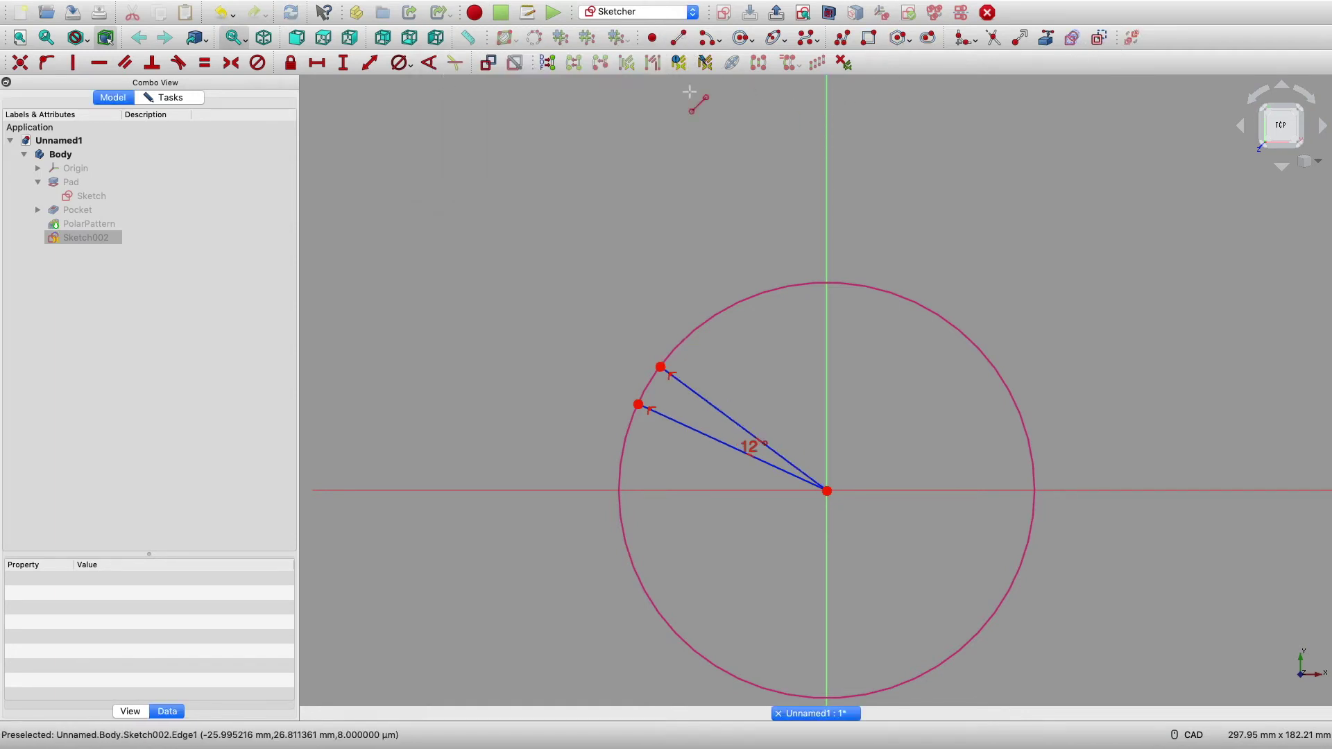
{"action": "scroll", "coordinate": [664, 330], "scroll_direction": "up", "scroll_amount": 5}
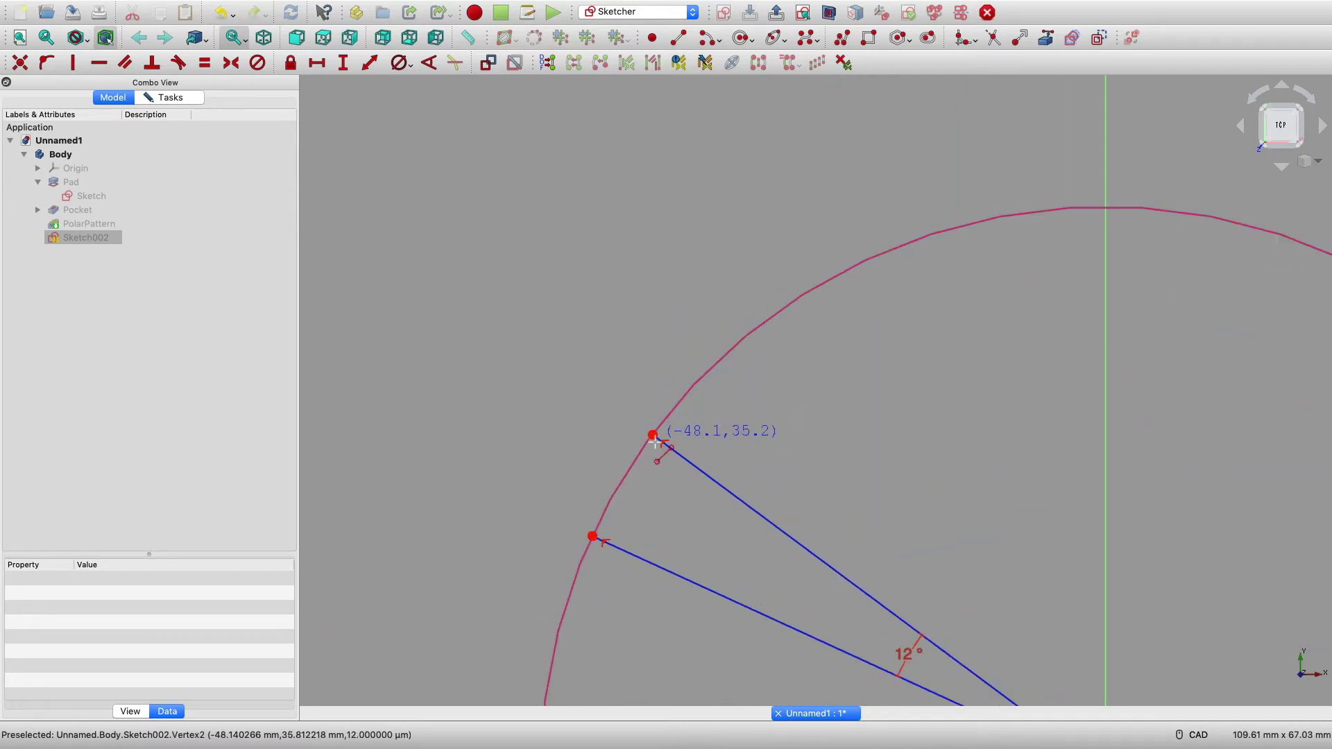
{"action": "left_click", "coordinate": [653, 435]}
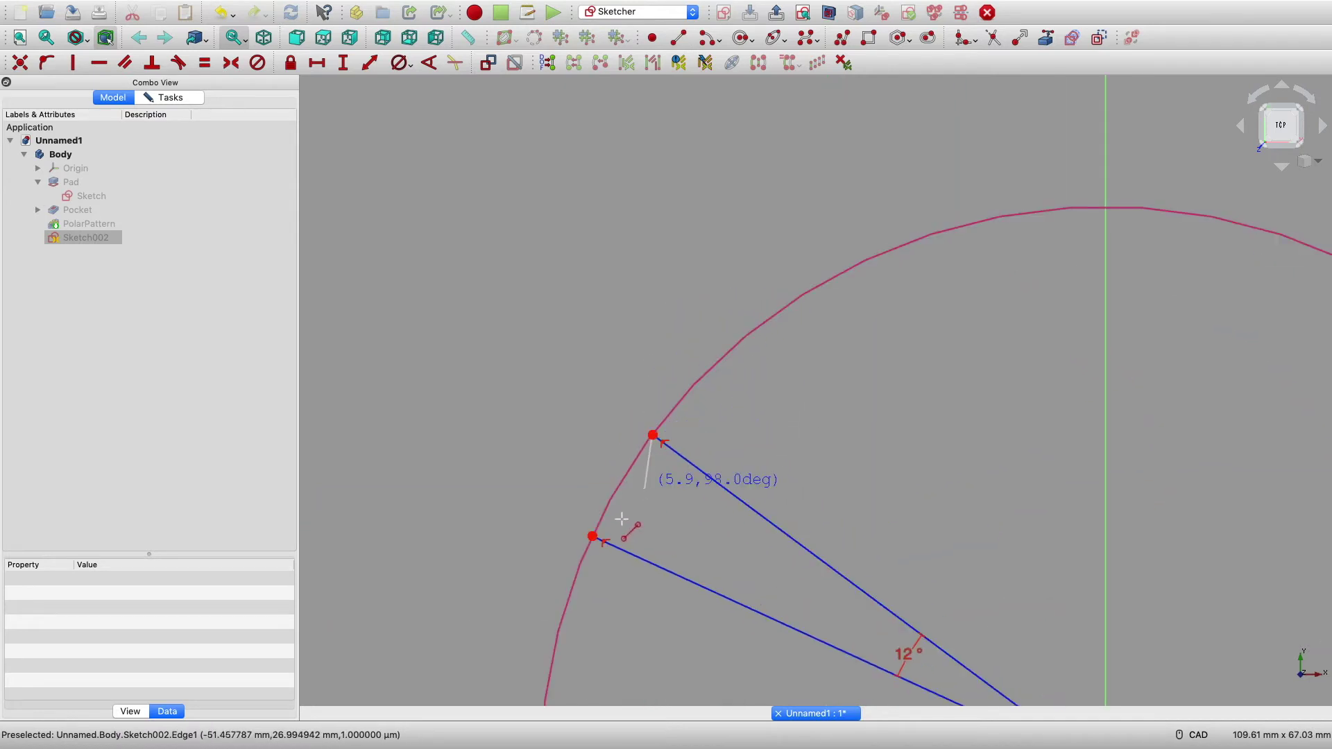
{"action": "left_click", "coordinate": [593, 536]}
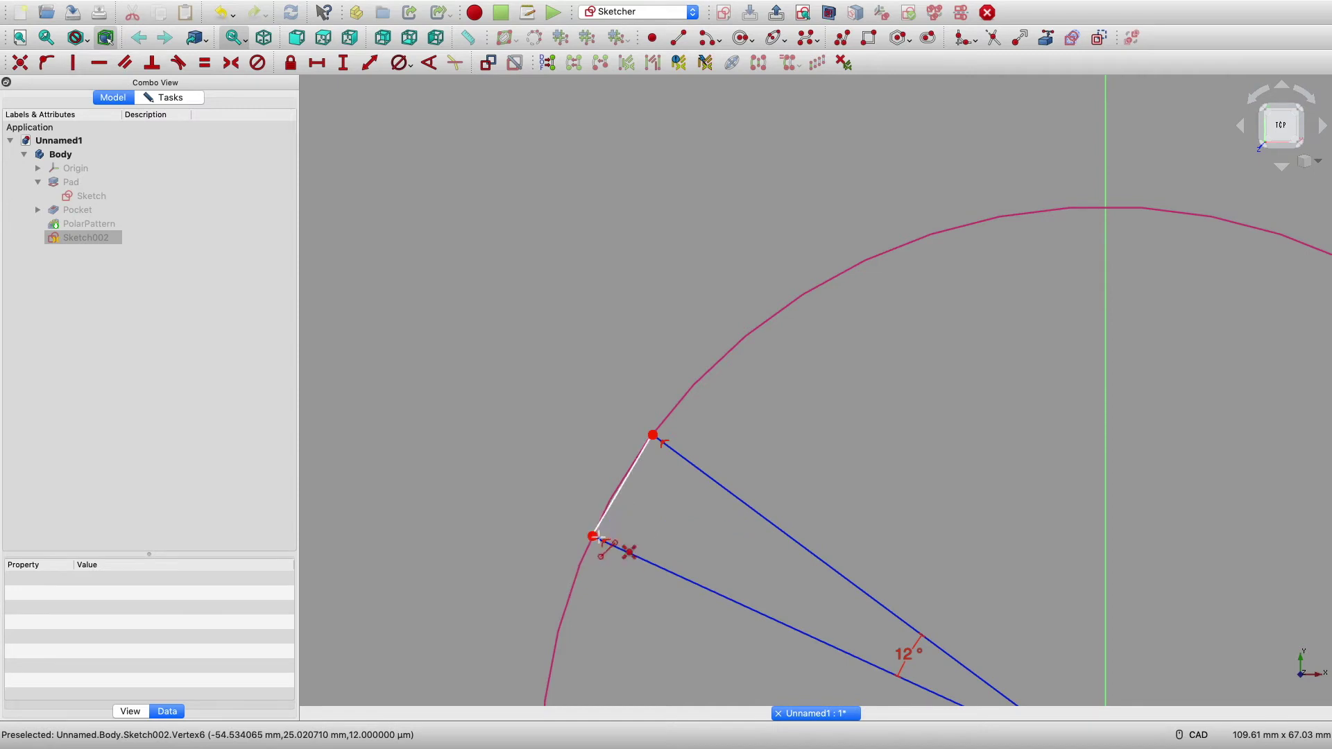
{"action": "left_click", "coordinate": [653, 435]}
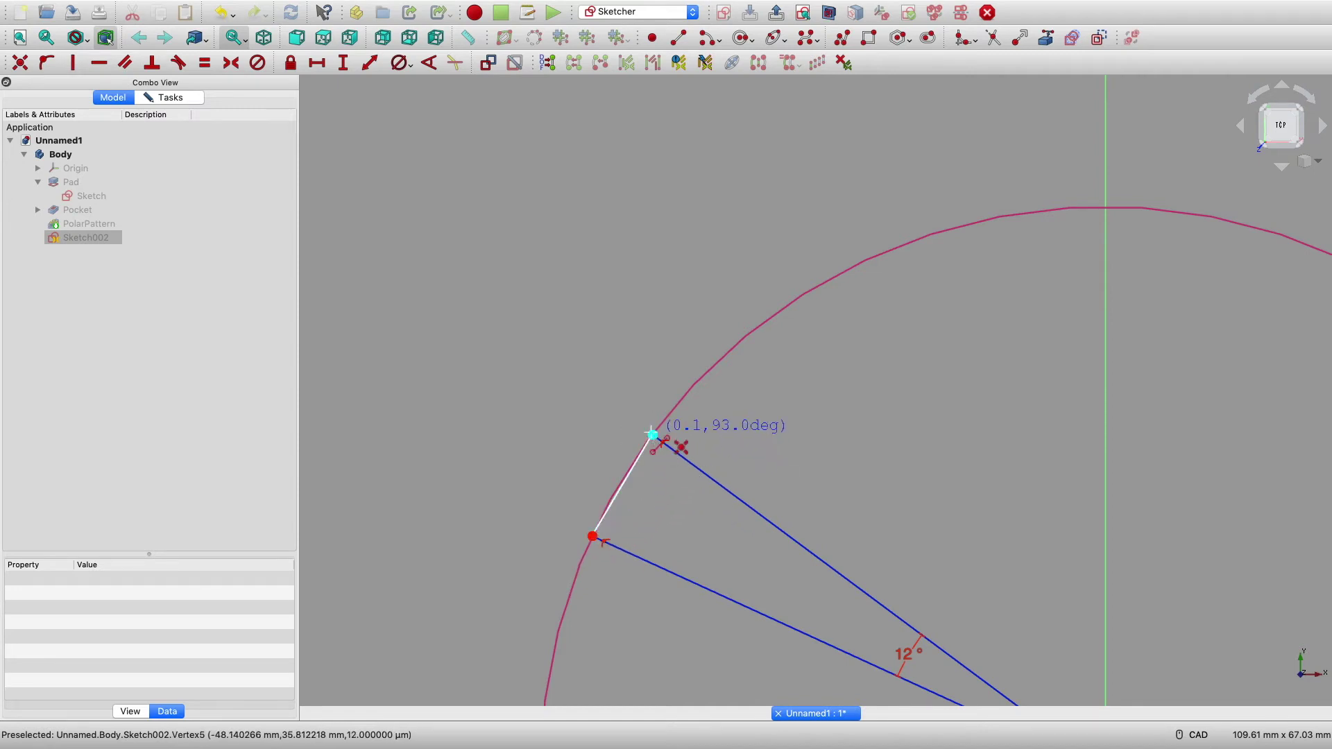
{"action": "left_click", "coordinate": [473, 181]}
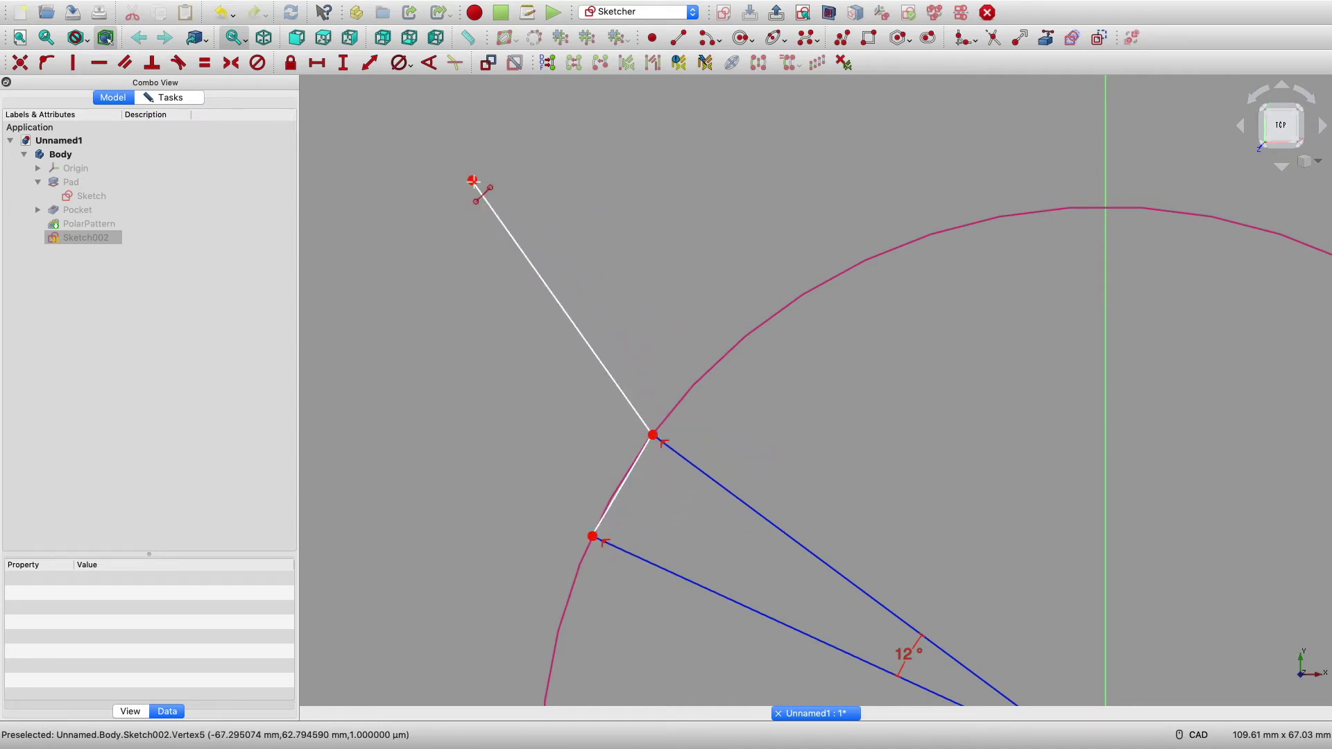
{"action": "right_click", "coordinate": [461, 238]}
Step: Constrain the angle between the short tooth edge and the long outward line to 114°
{"action": "left_click", "coordinate": [631, 473]}
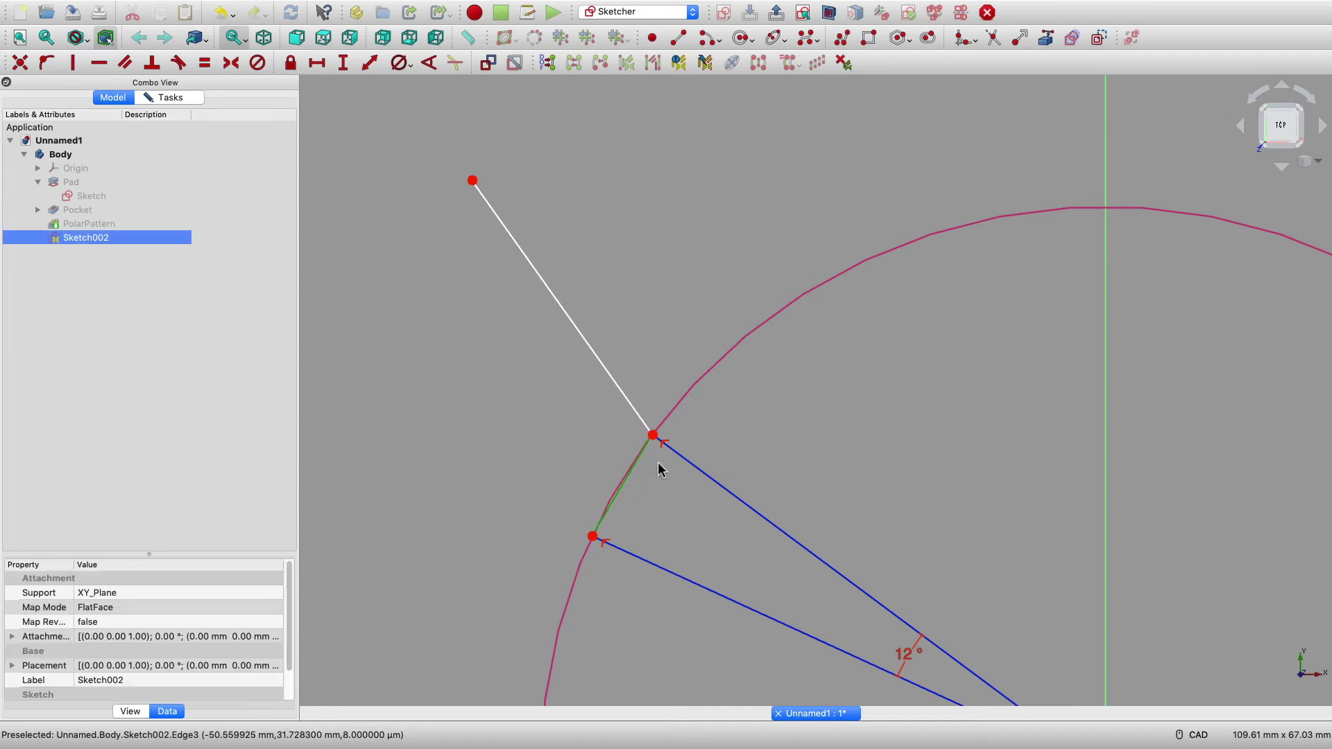
{"action": "left_click", "coordinate": [639, 417]}
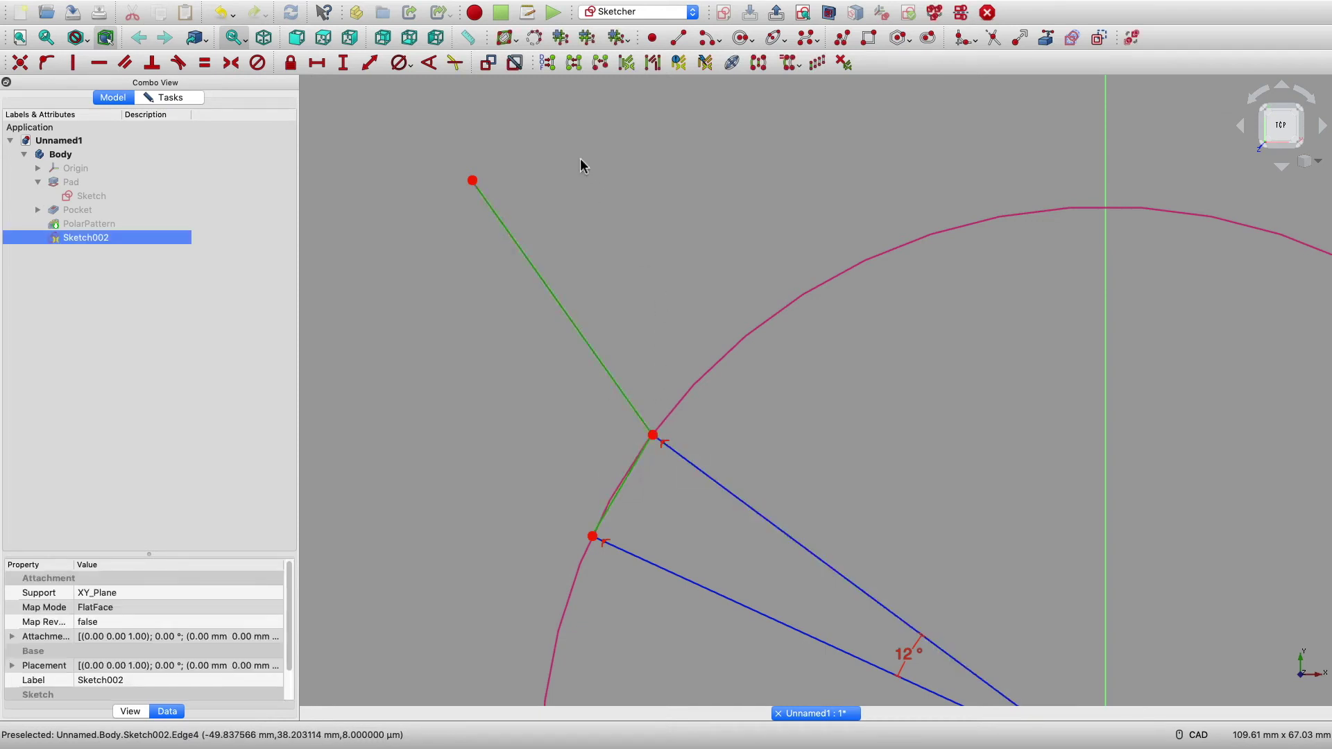
{"action": "left_click", "coordinate": [430, 62]}
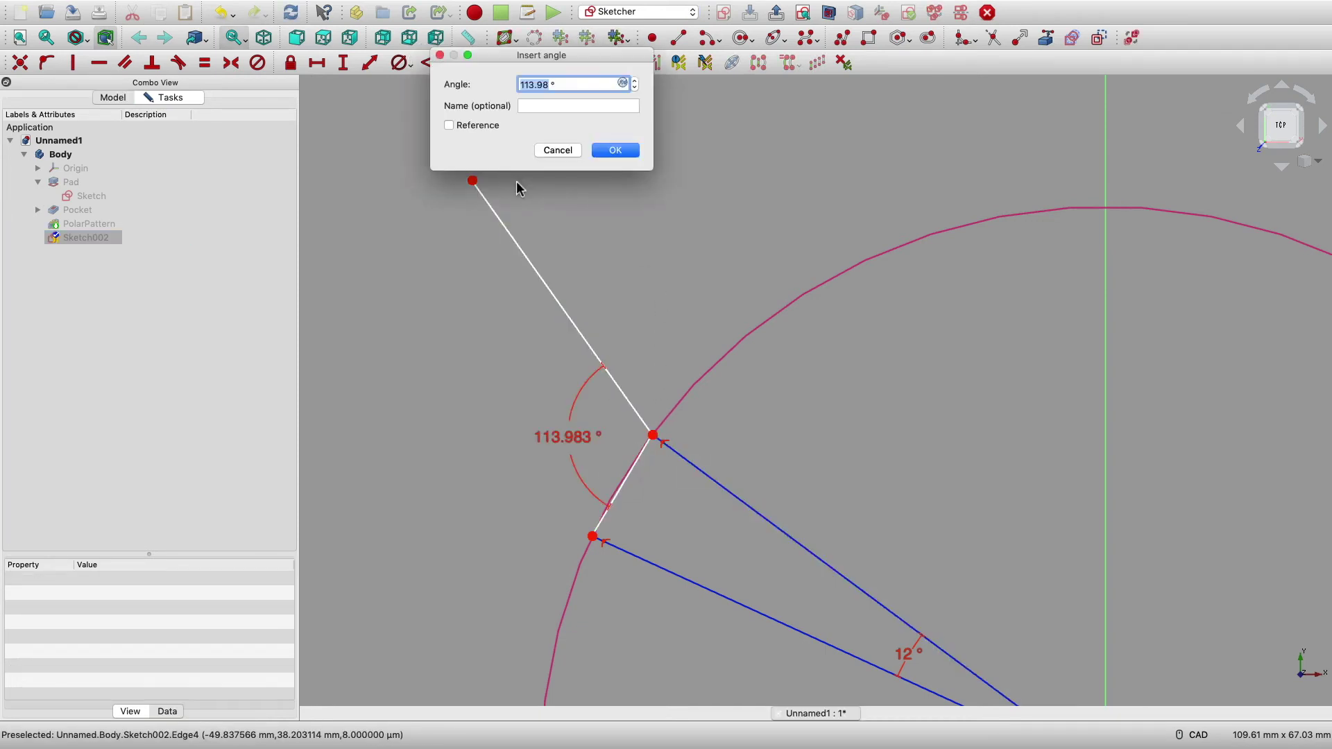
{"action": "type", "text": "1"}
{"action": "key", "text": "Return"}
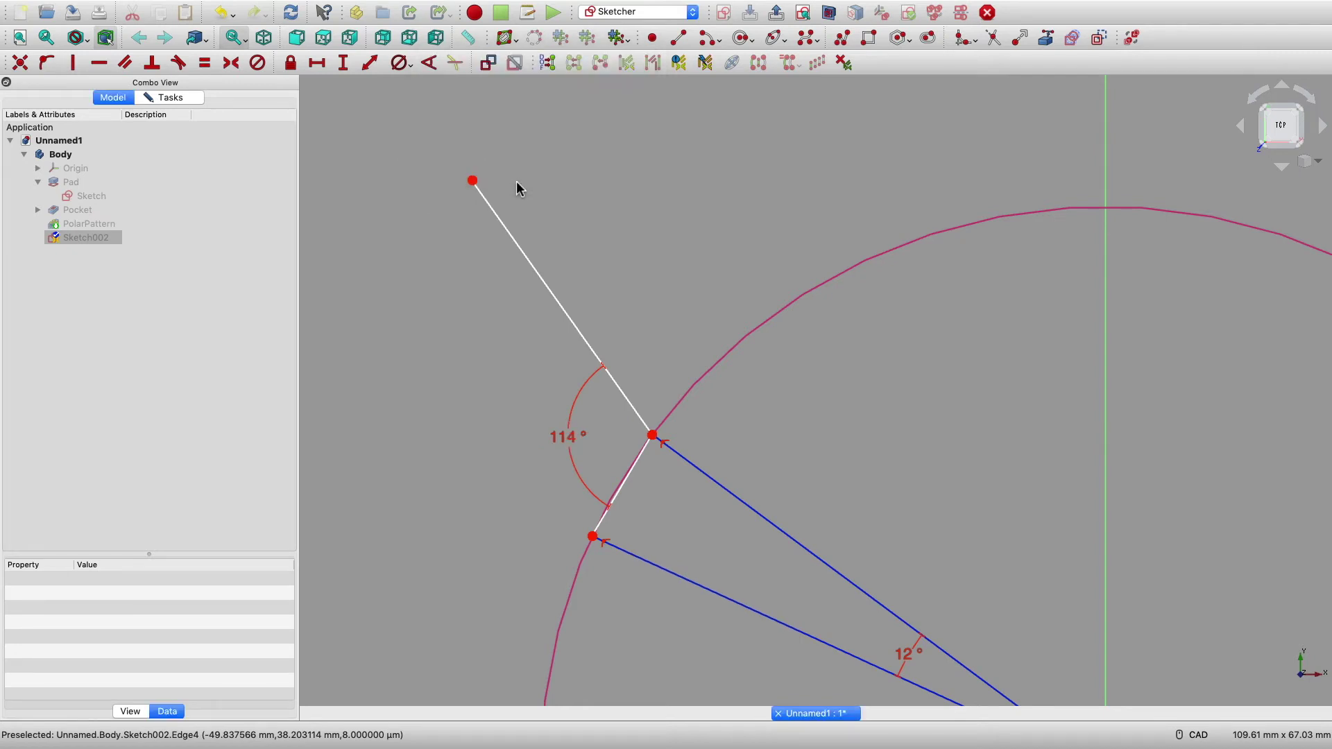
{"action": "scroll", "coordinate": [516, 188], "scroll_direction": "down", "scroll_amount": 4}
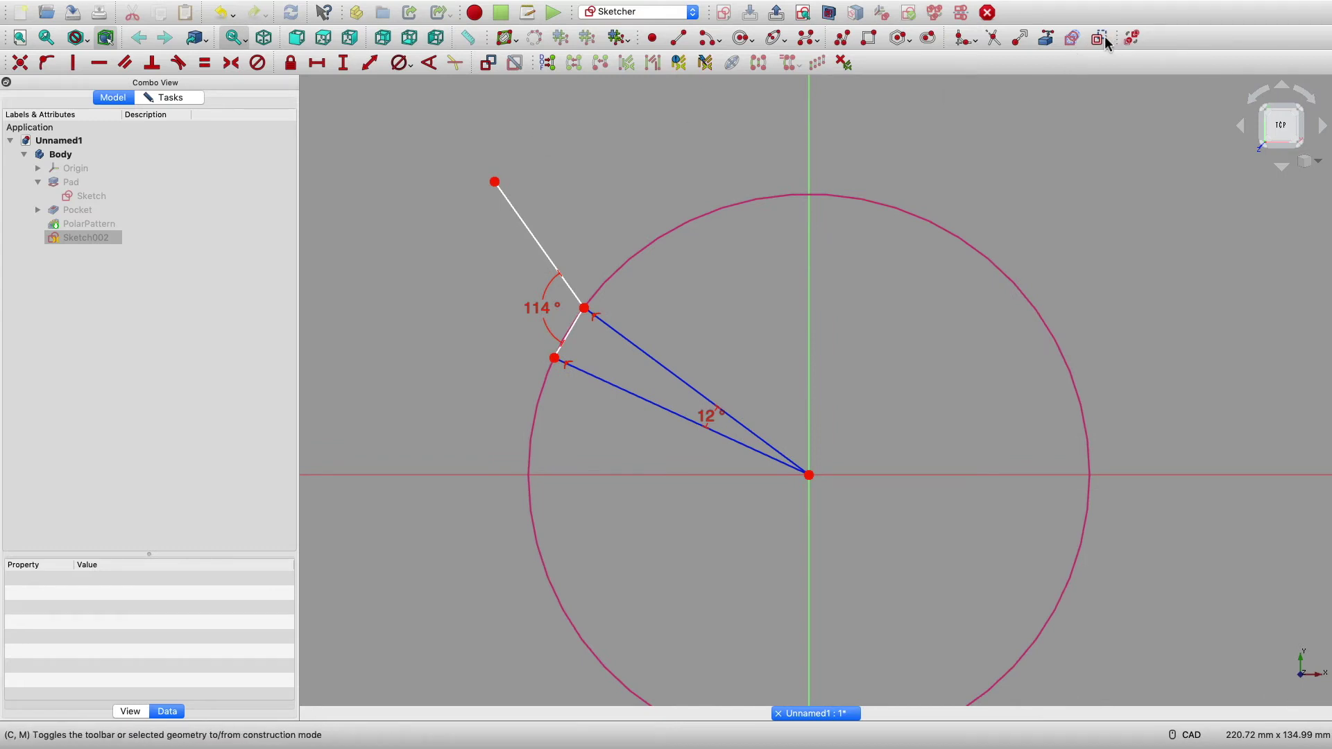
Step: Draw a circle centred on the origin around the tooth and fix its diameter at 160 mm
{"action": "left_click", "coordinate": [742, 43]}
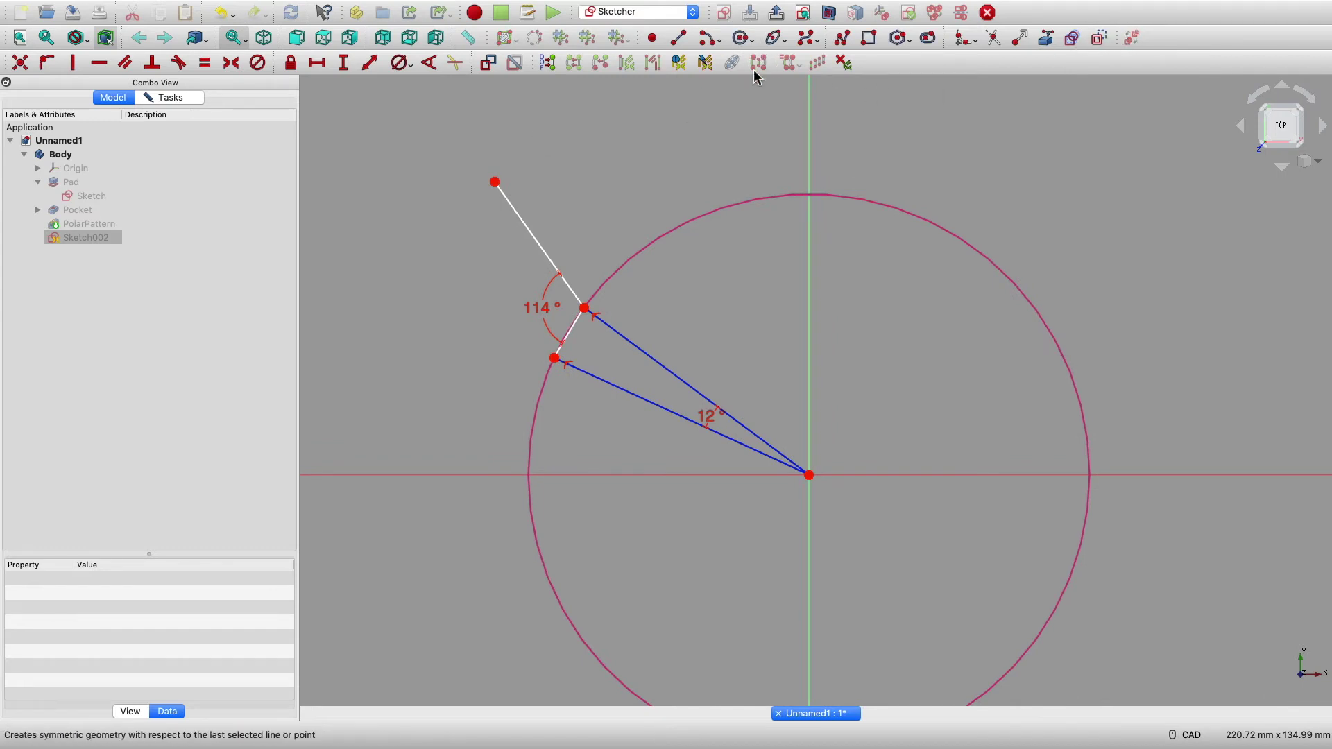
{"action": "left_click", "coordinate": [809, 475]}
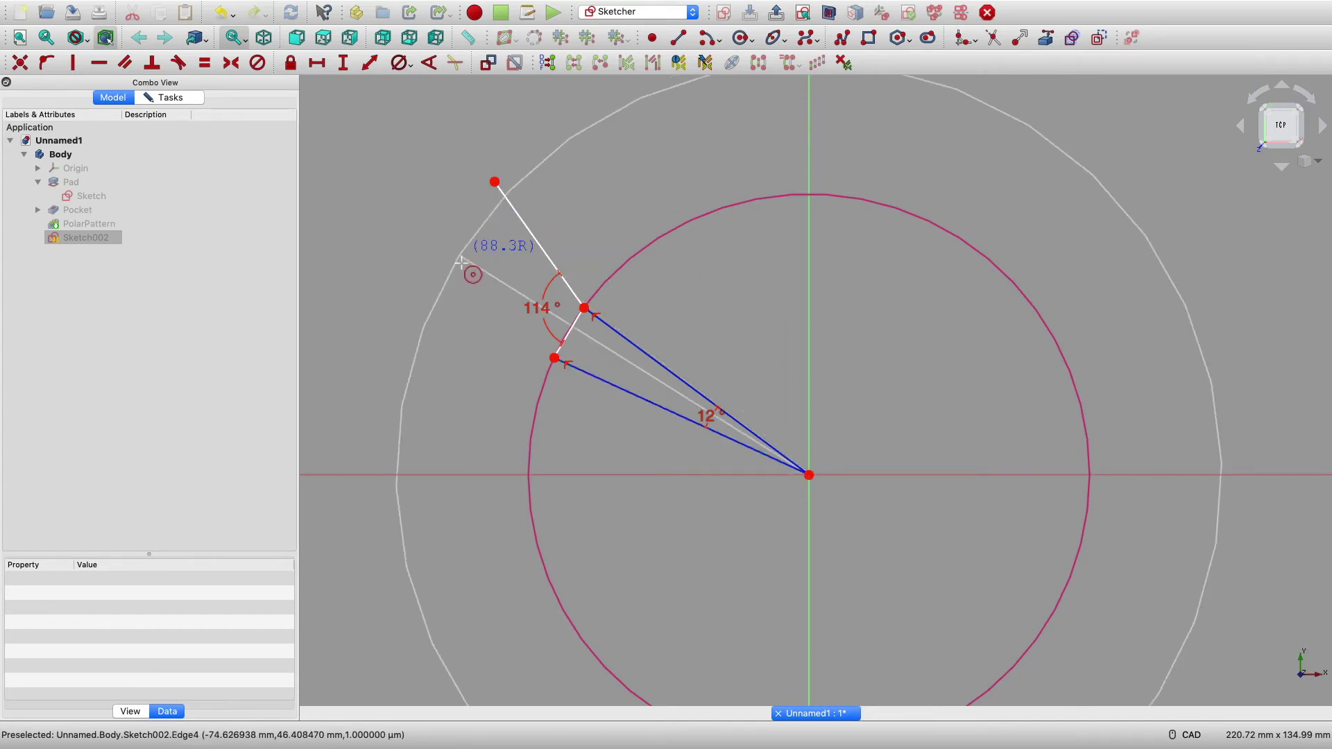
{"action": "left_click", "coordinate": [455, 265]}
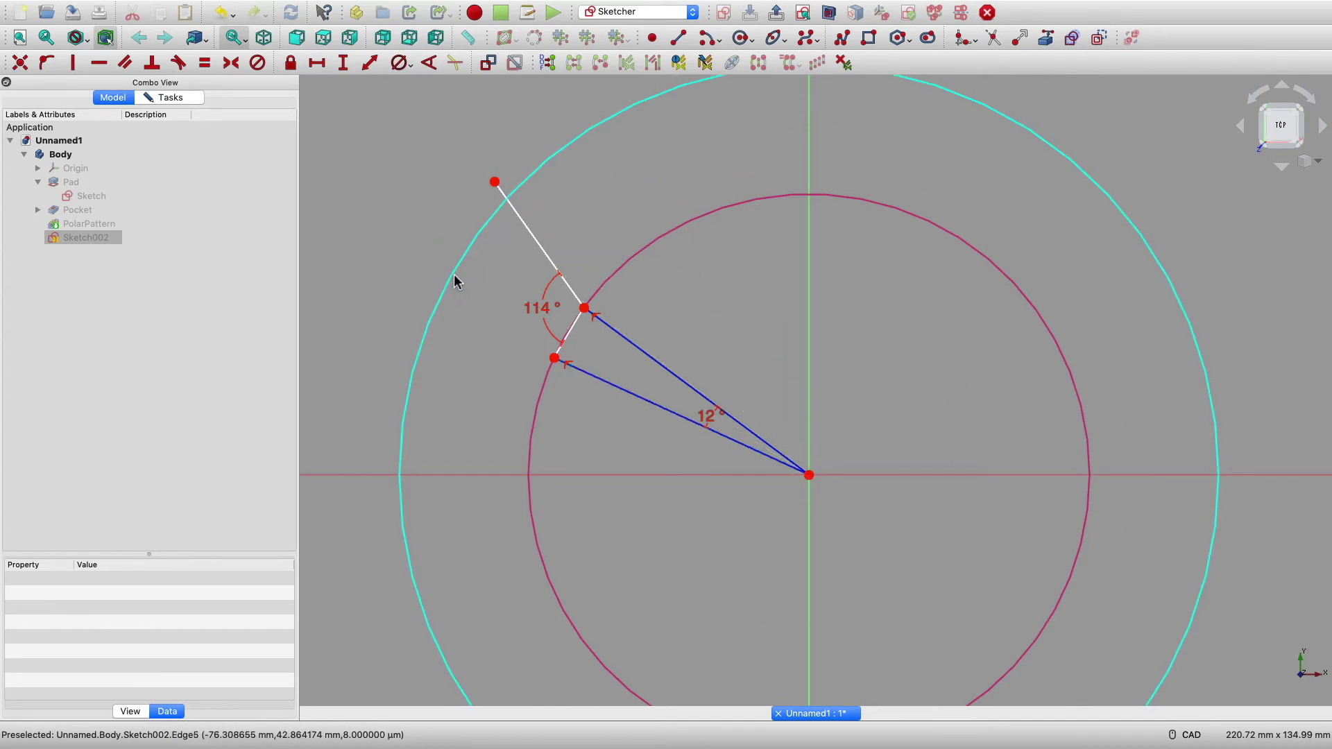
{"action": "left_click", "coordinate": [454, 275]}
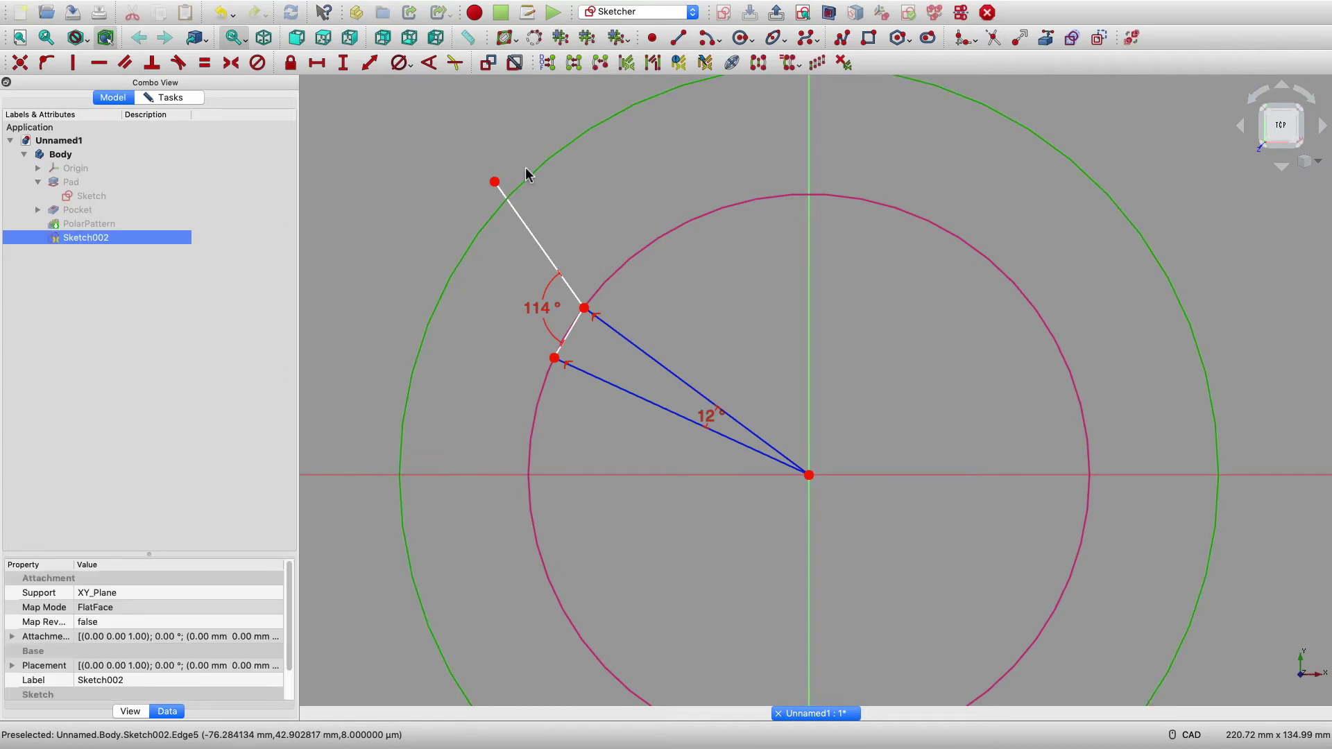
{"action": "left_click", "coordinate": [411, 64]}
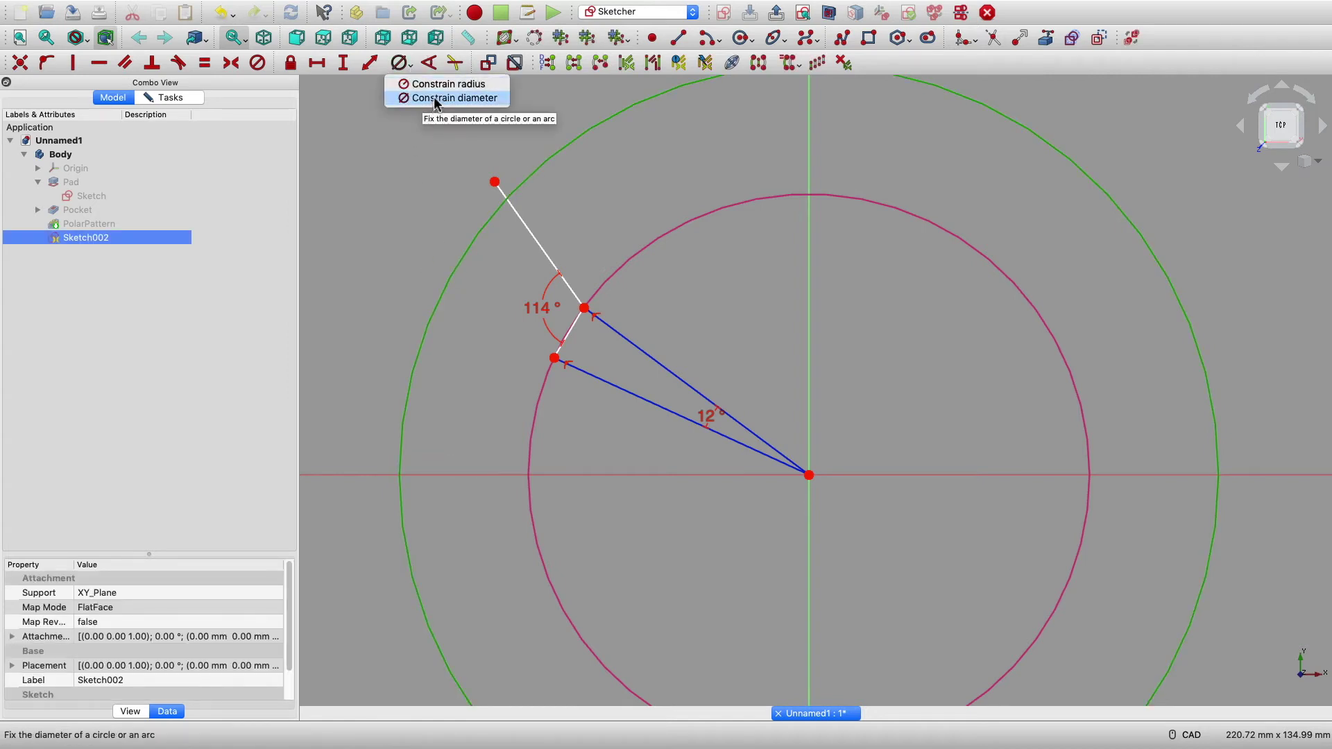
{"action": "key", "text": "Return"}
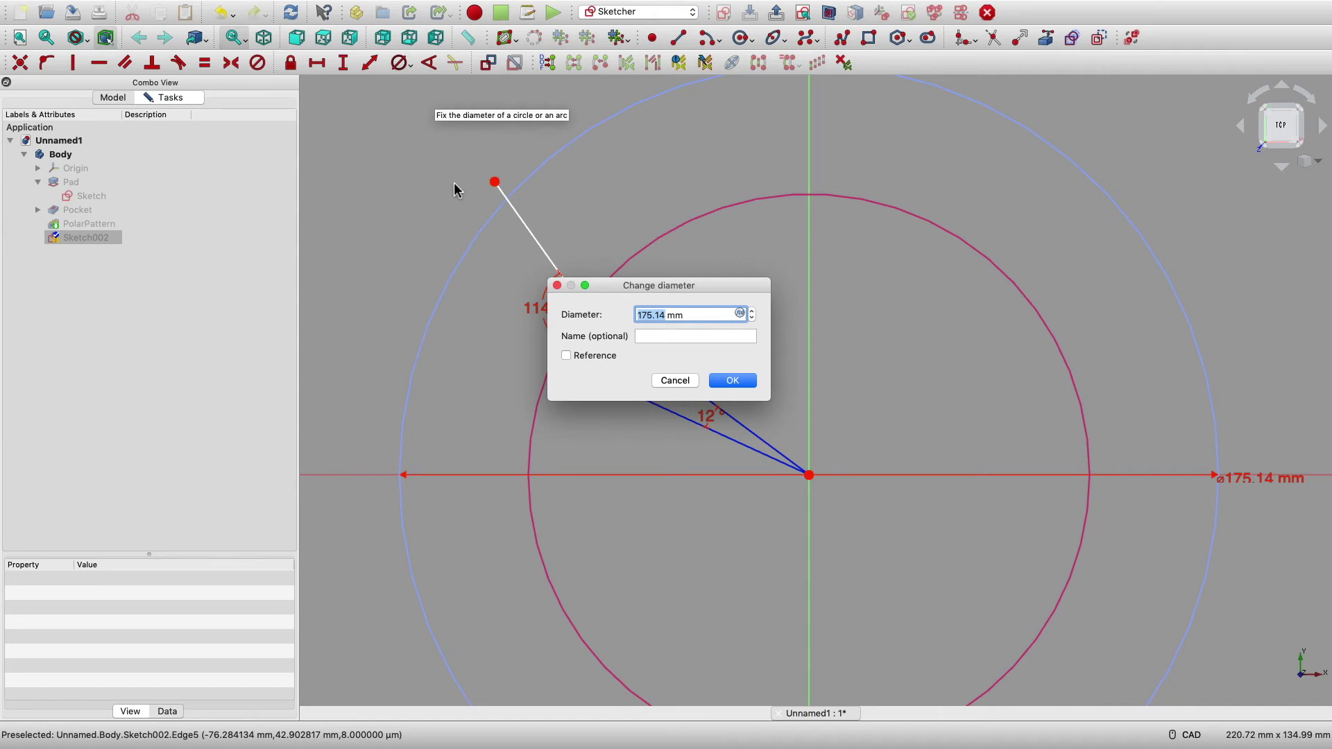
{"action": "type", "text": "160"}
{"action": "key", "text": "Return"}
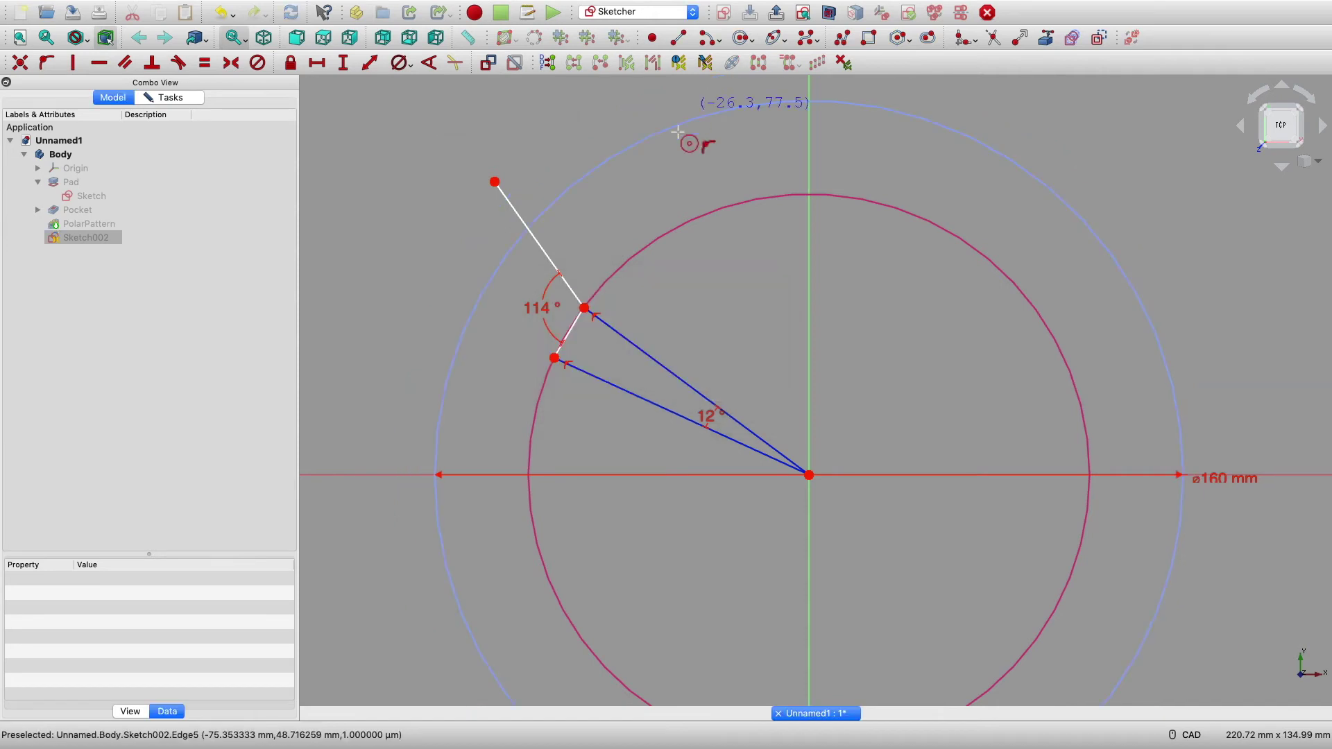
{"action": "left_click", "coordinate": [526, 244]}
Step: Finish the small circle beside the long white line and make it tangent to that line
{"action": "left_click", "coordinate": [535, 253]}
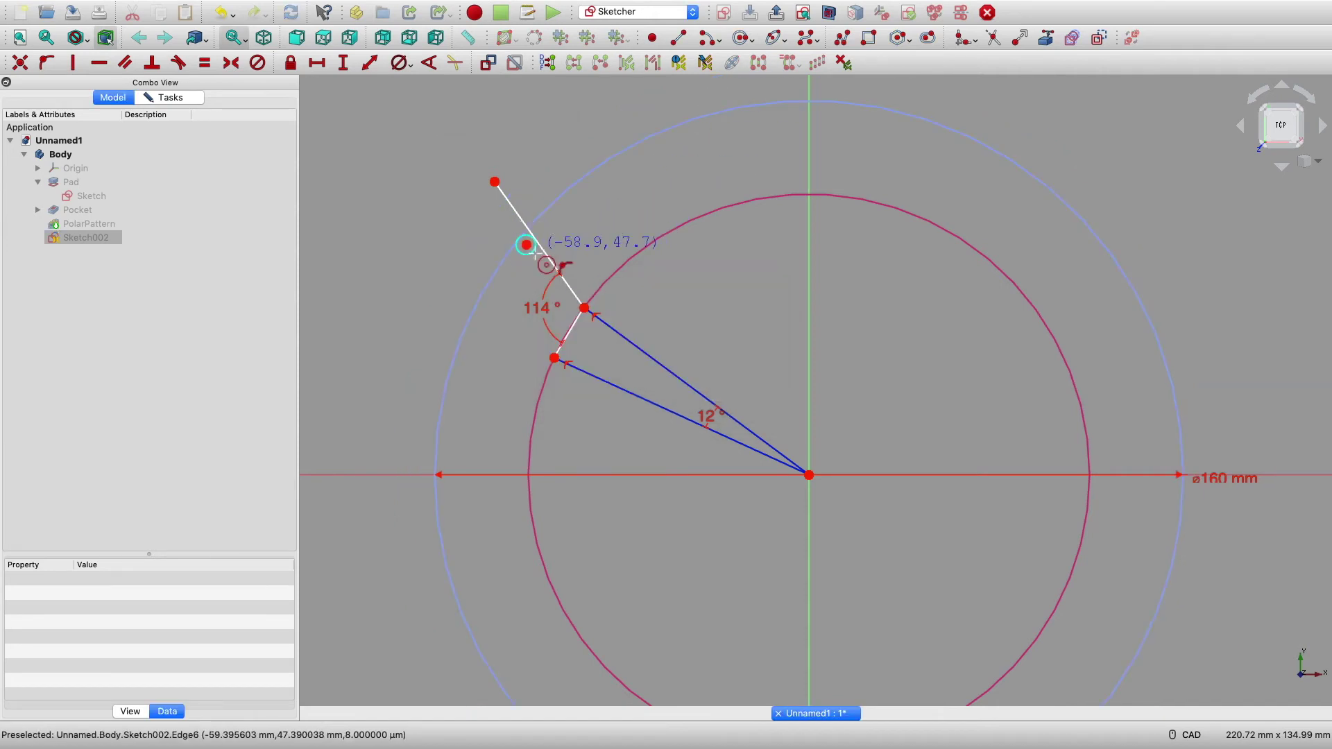
{"action": "scroll", "coordinate": [472, 229], "scroll_direction": "down", "scroll_amount": 4}
{"action": "scroll", "coordinate": [479, 228], "scroll_direction": "up", "scroll_amount": 6}
{"action": "scroll", "coordinate": [479, 227], "scroll_direction": "up", "scroll_amount": 5}
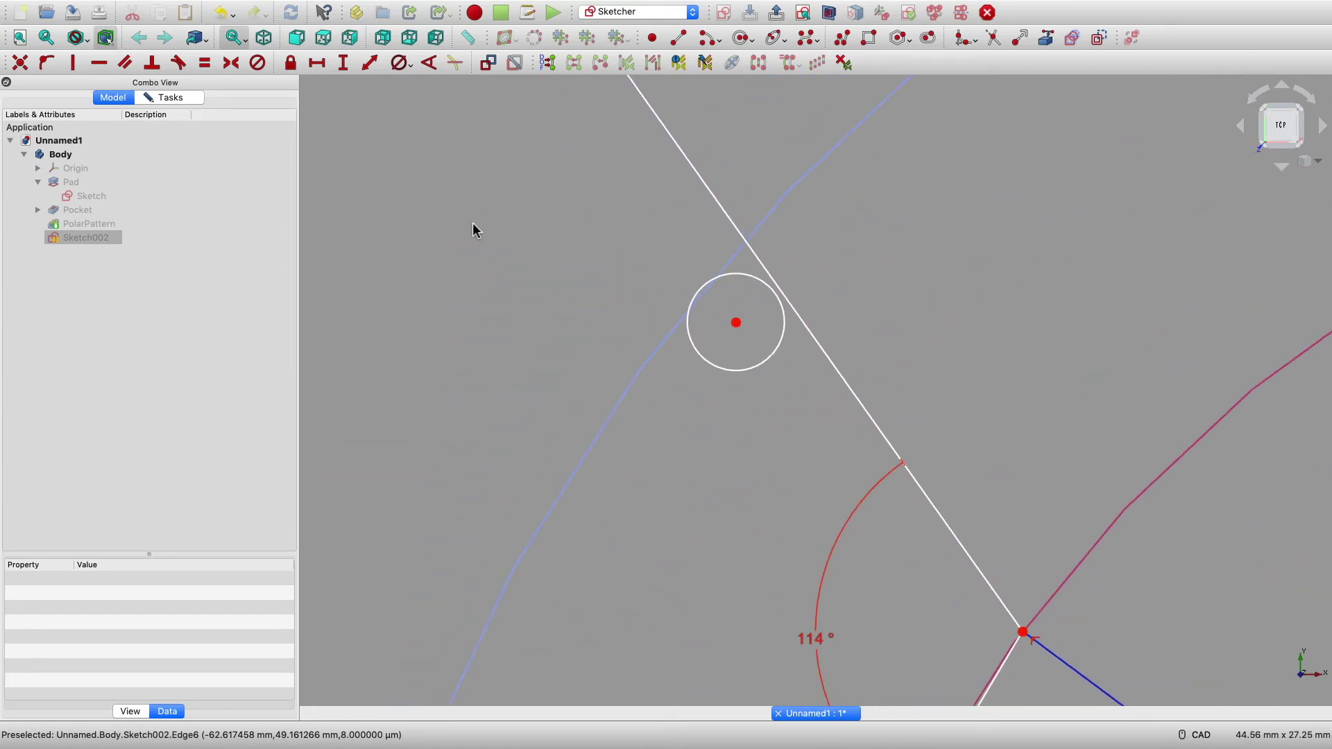
{"action": "scroll", "coordinate": [473, 224], "scroll_direction": "down", "scroll_amount": 3}
{"action": "left_click", "coordinate": [622, 283]}
{"action": "left_click", "coordinate": [646, 290]}
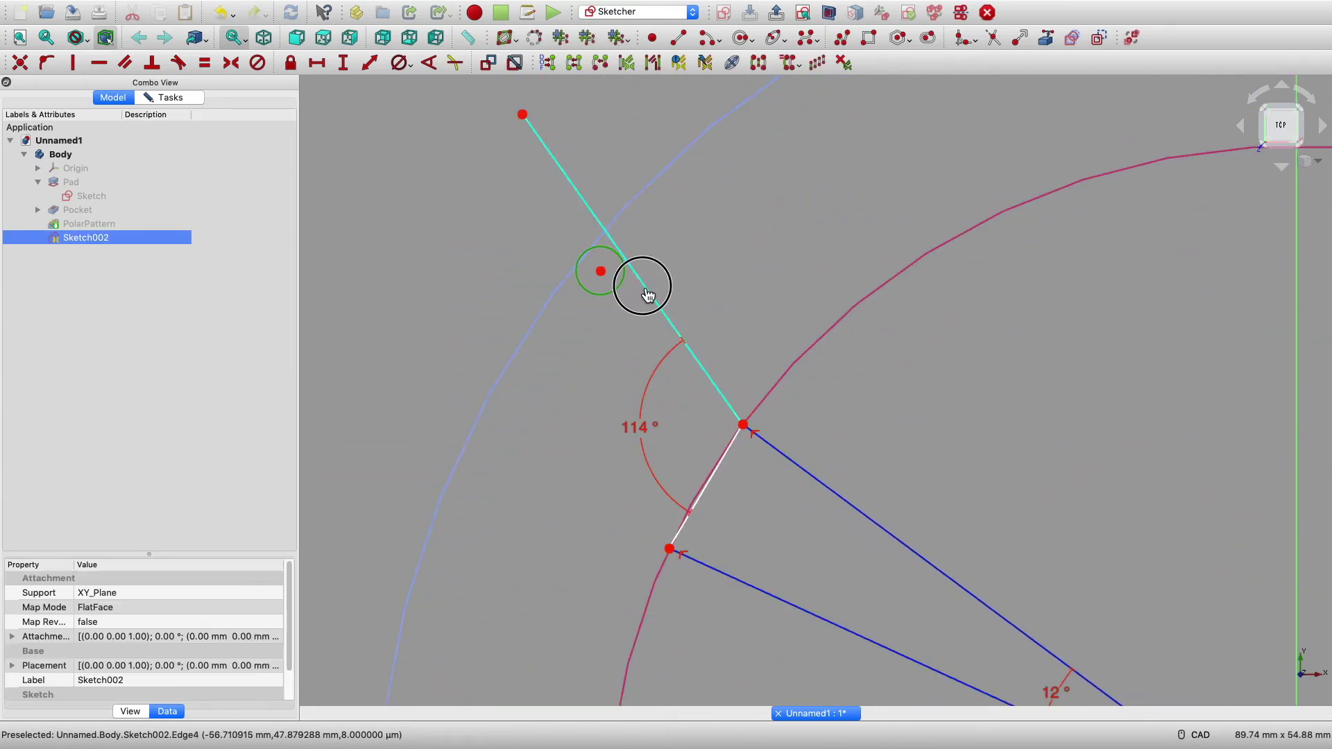
{"action": "left_click", "coordinate": [179, 64]}
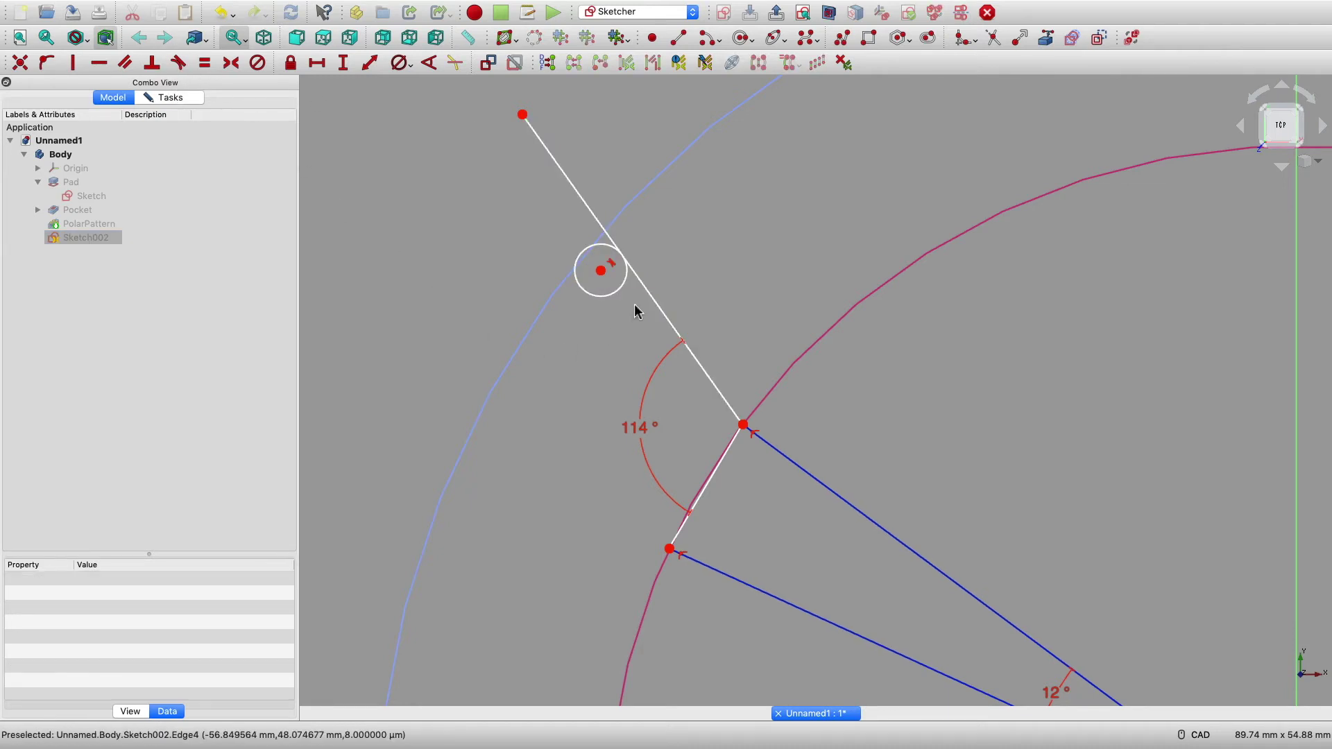
Step: Fix the small circle's centre at 79 mm from the sketch origin
{"action": "left_click", "coordinate": [602, 275]}
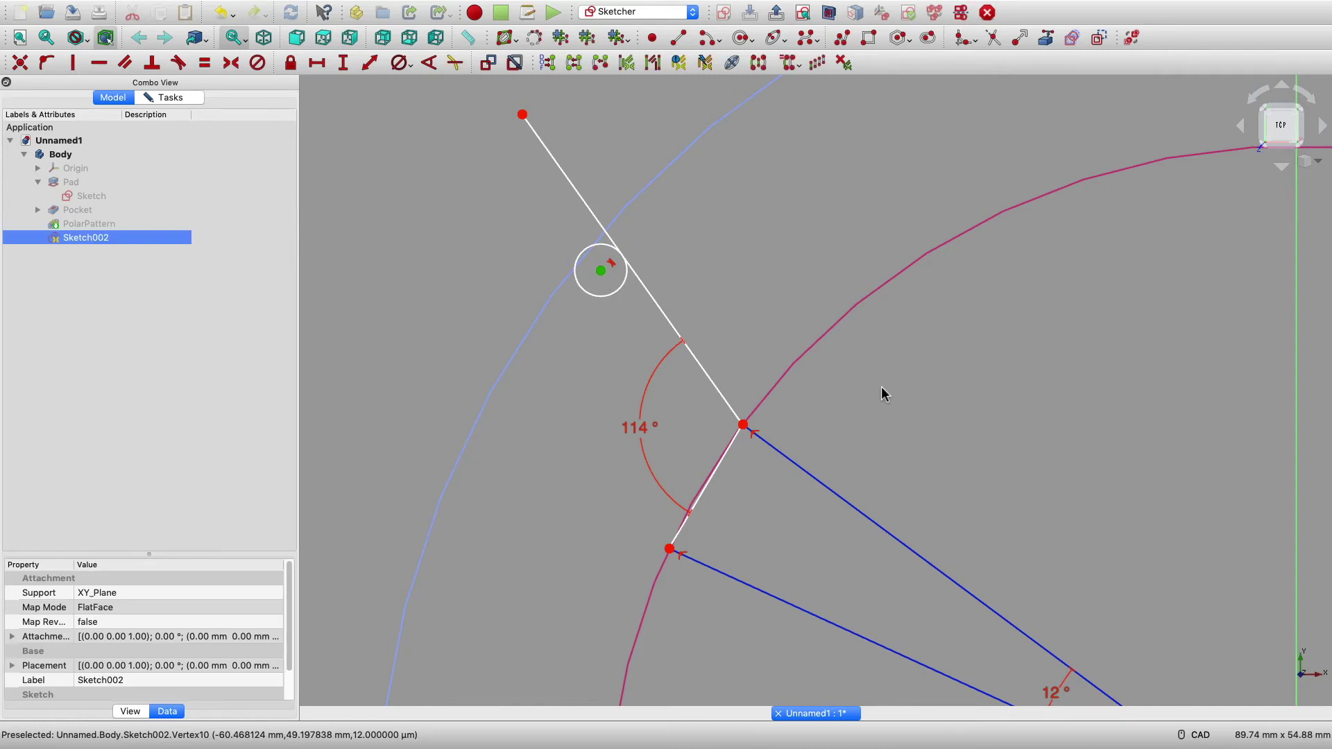
{"action": "scroll", "coordinate": [947, 413], "scroll_direction": "down", "scroll_amount": 2}
{"action": "middle_click_drag", "start_coordinate": [964, 425], "coordinate": [736, 224]}
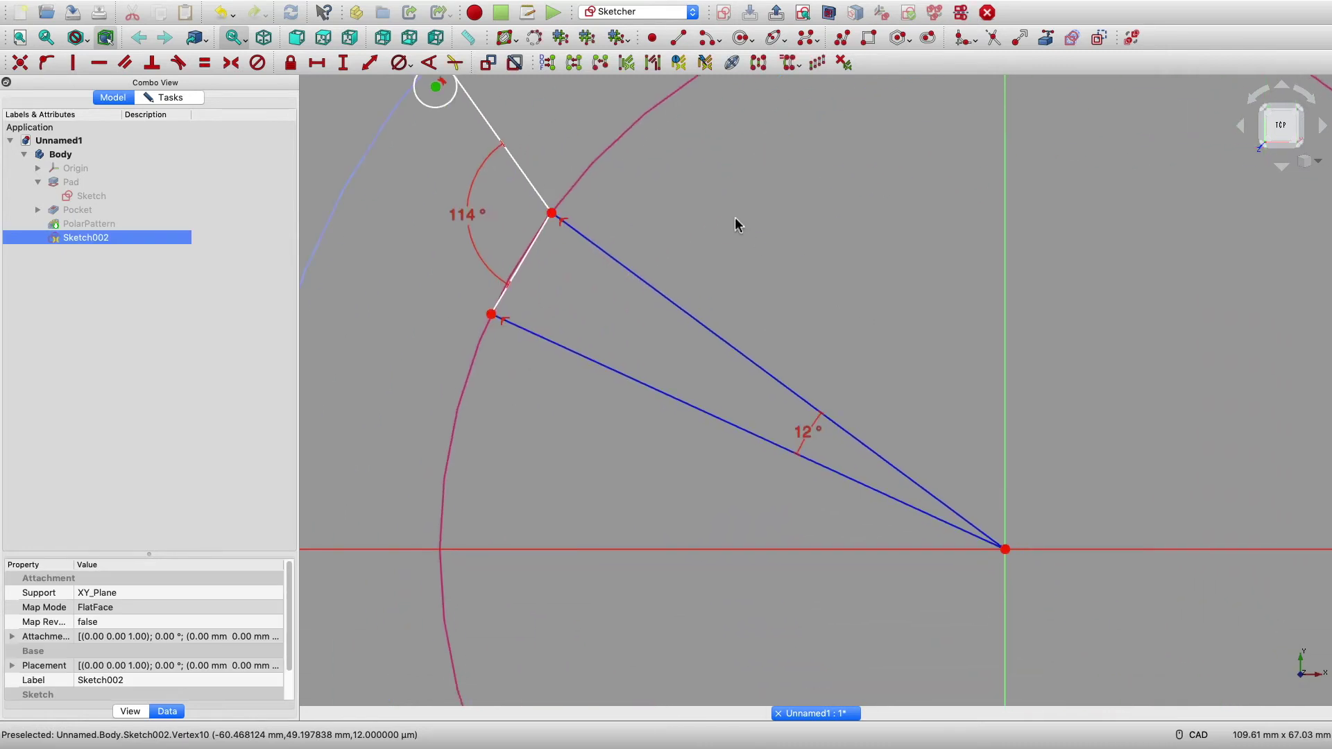
{"action": "left_click", "coordinate": [1006, 549]}
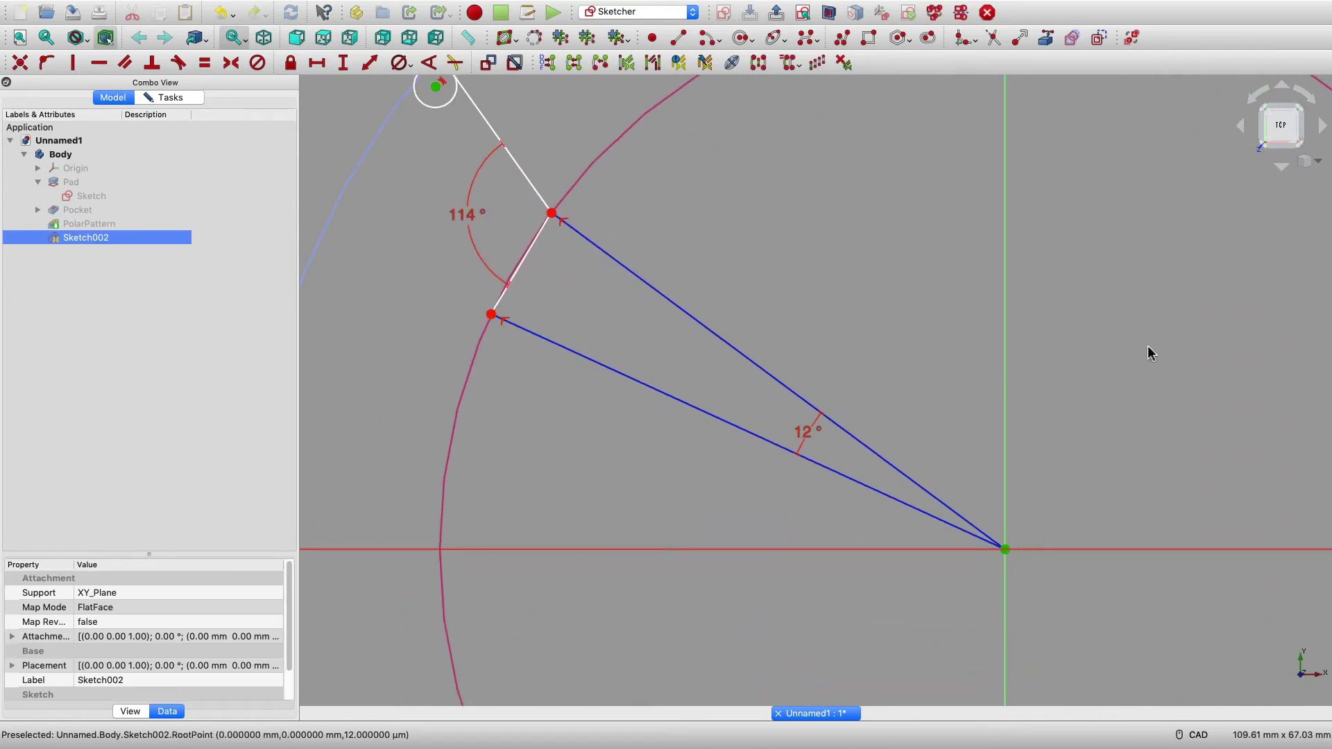
{"action": "left_click", "coordinate": [369, 63]}
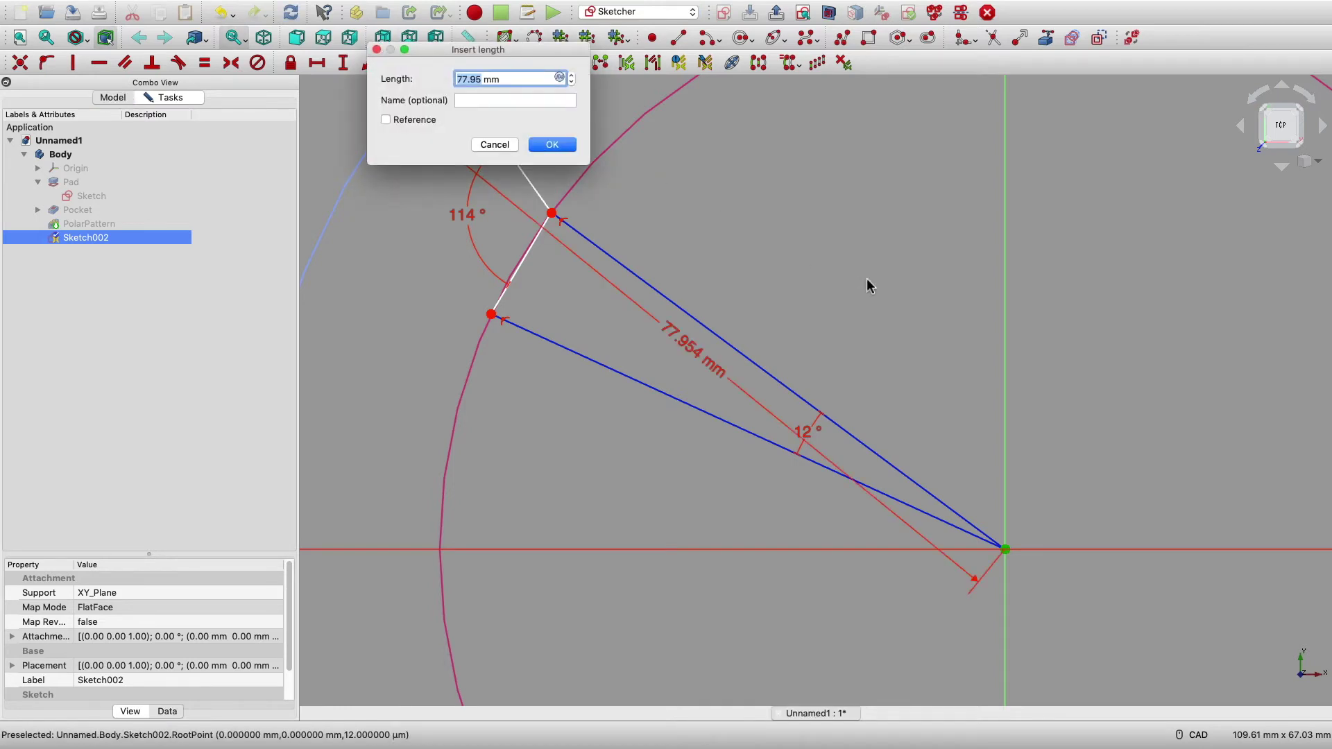
{"action": "type", "text": "7"}
{"action": "left_click", "coordinate": [552, 145]}
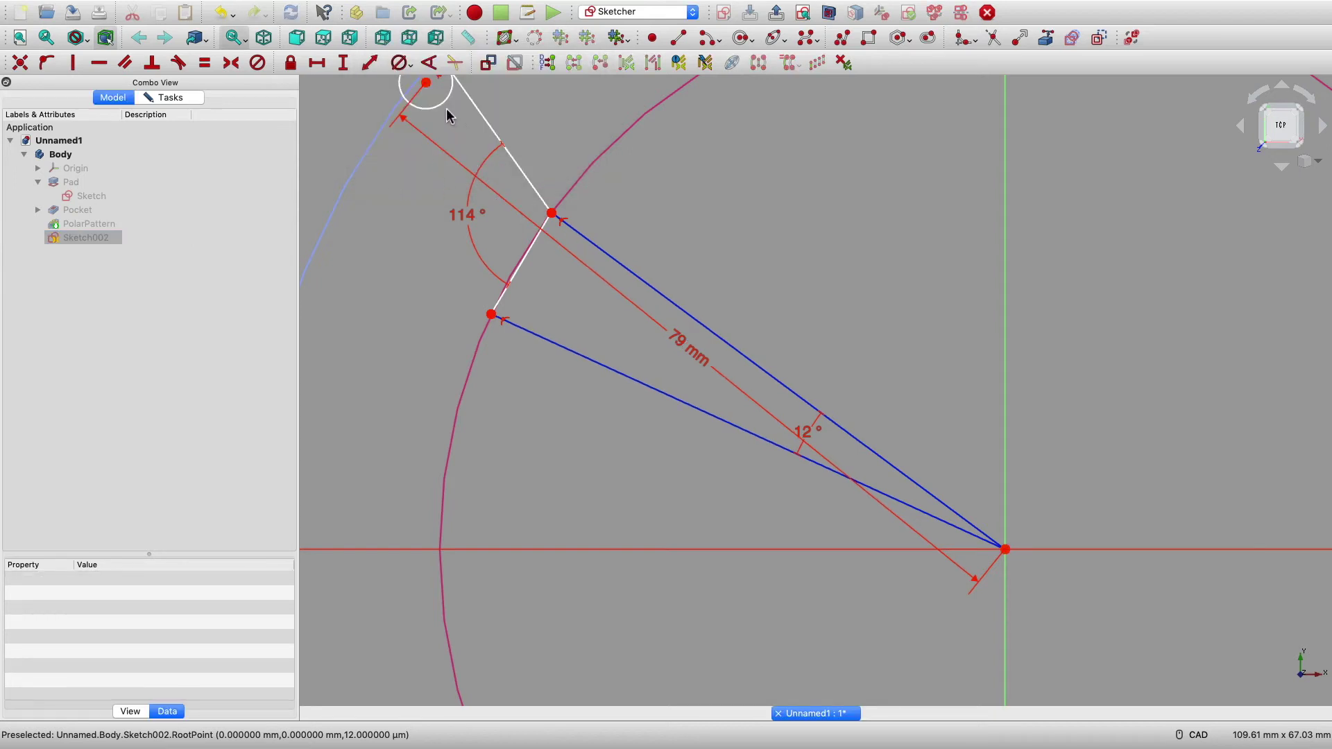
Step: Constrain the small circle's diameter to 2 mm
{"action": "left_click", "coordinate": [448, 112]}
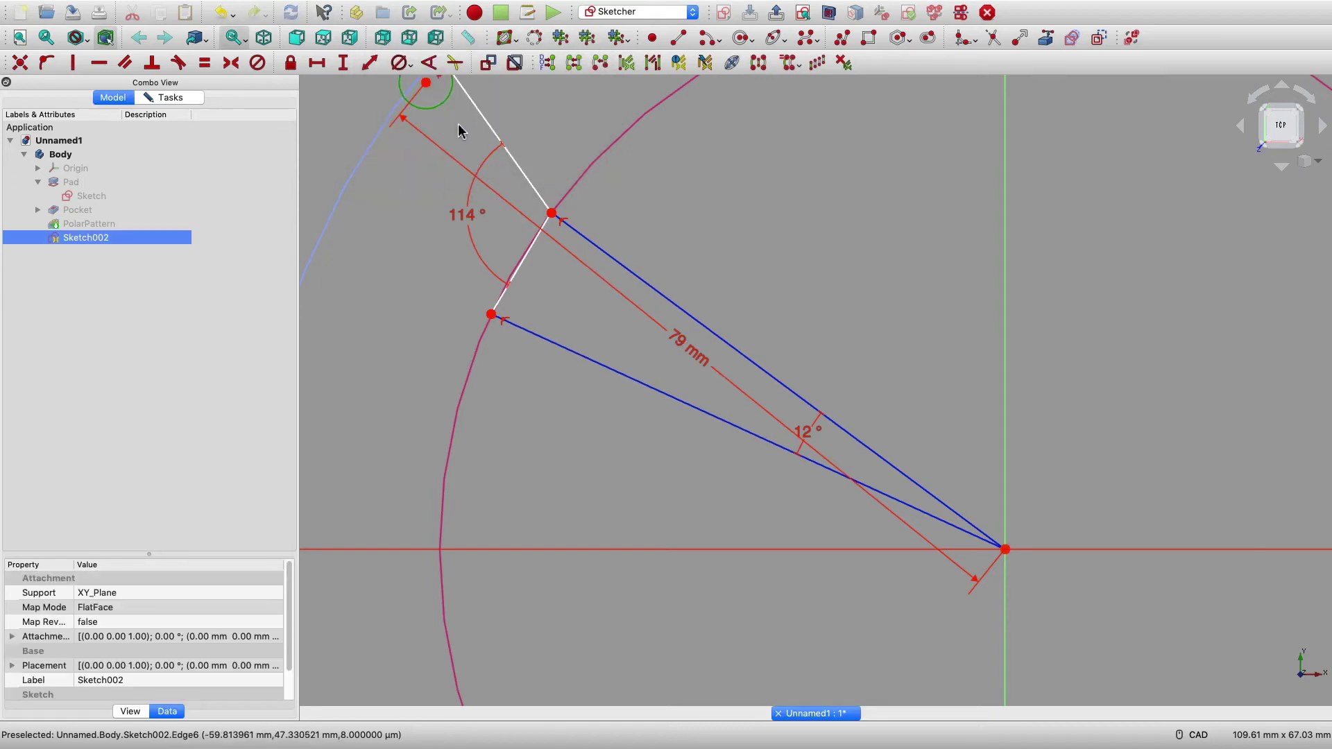
{"action": "left_click", "coordinate": [408, 65]}
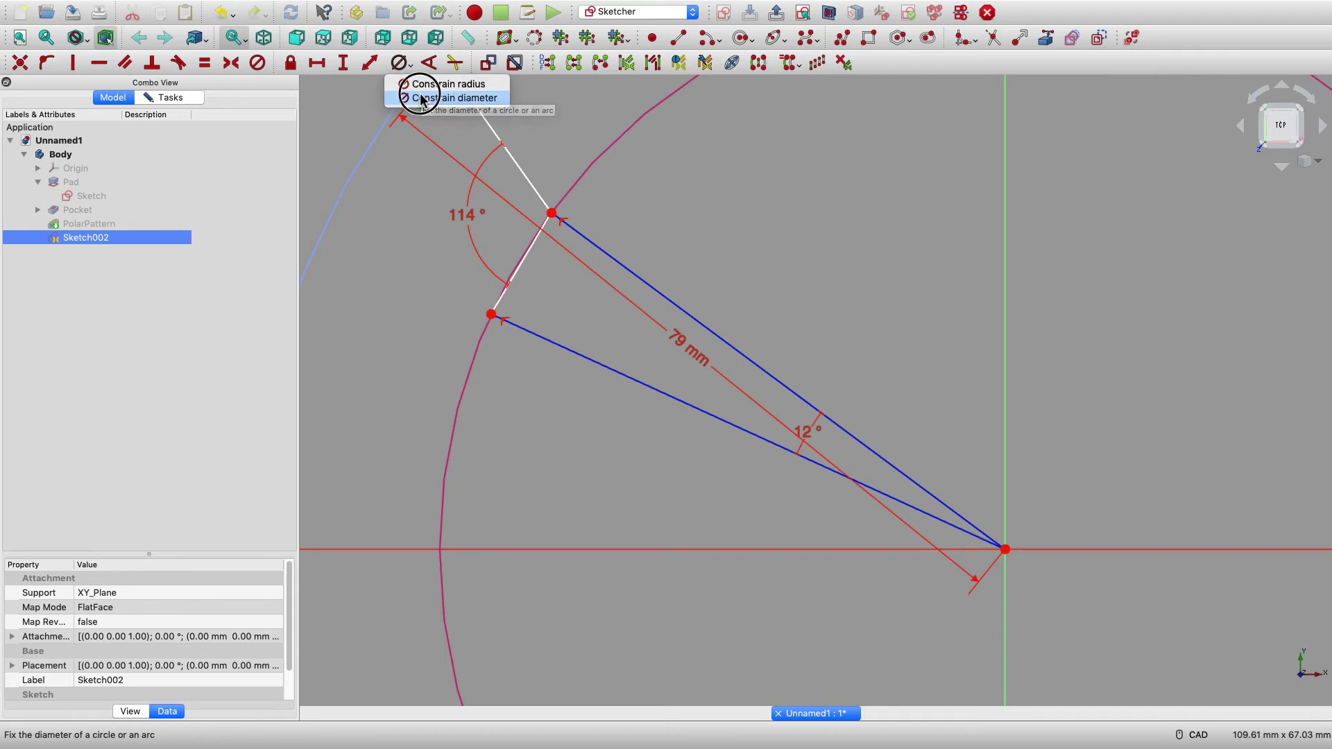
{"action": "left_click", "coordinate": [423, 98]}
{"action": "type", "text": "2"}
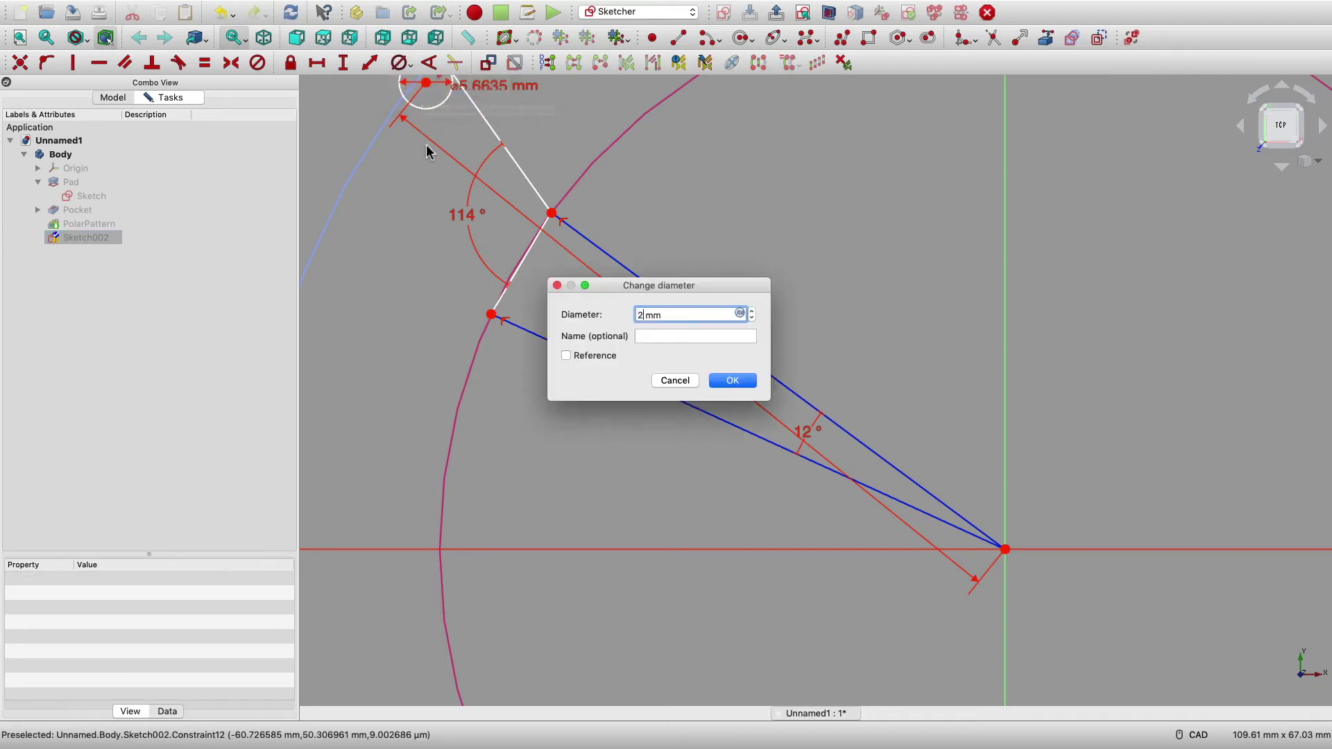
{"action": "left_click", "coordinate": [731, 381]}
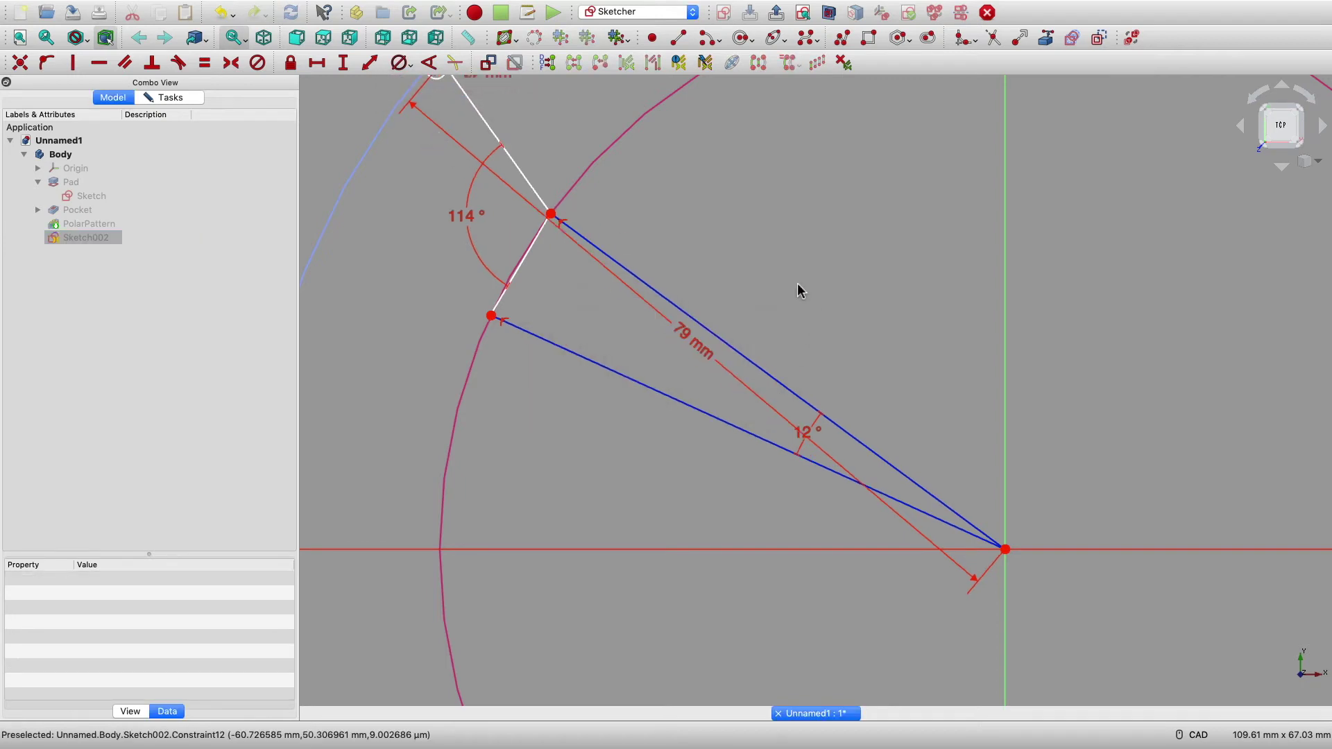
{"action": "scroll", "coordinate": [797, 283], "scroll_direction": "down", "scroll_amount": 3}
{"action": "middle_click_drag", "start_coordinate": [772, 227], "coordinate": [822, 310]}
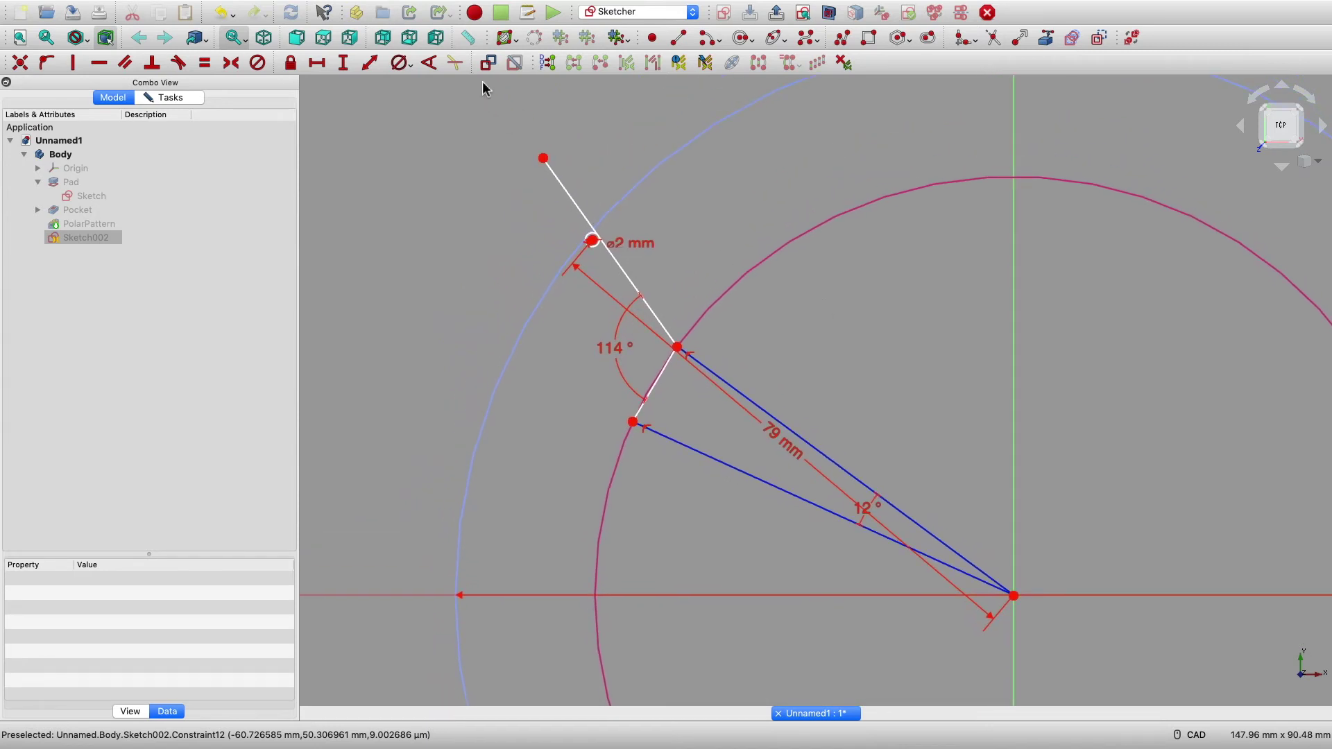
Step: Draw an end-points-and-rim-point arc from the lower tooth corner up to the small circle
{"action": "left_click", "coordinate": [717, 41]}
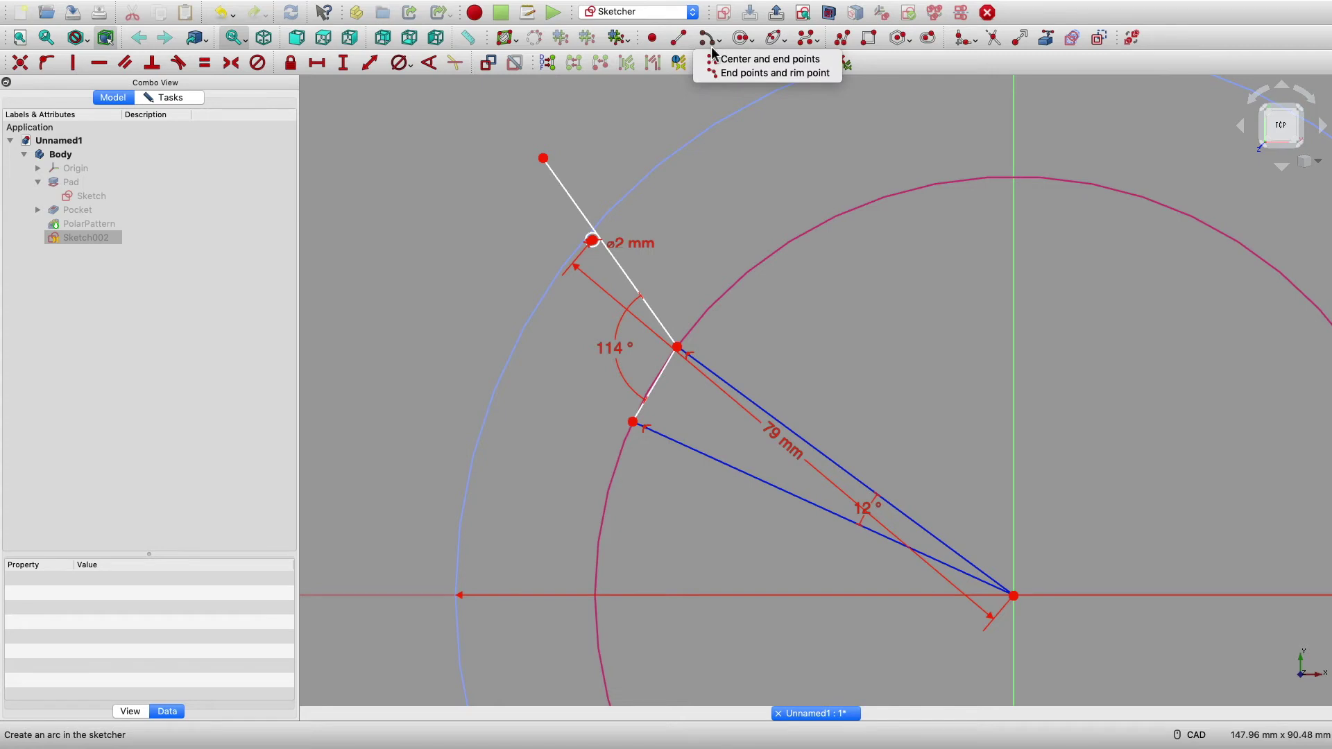
{"action": "left_click", "coordinate": [742, 74]}
{"action": "left_click", "coordinate": [633, 422]}
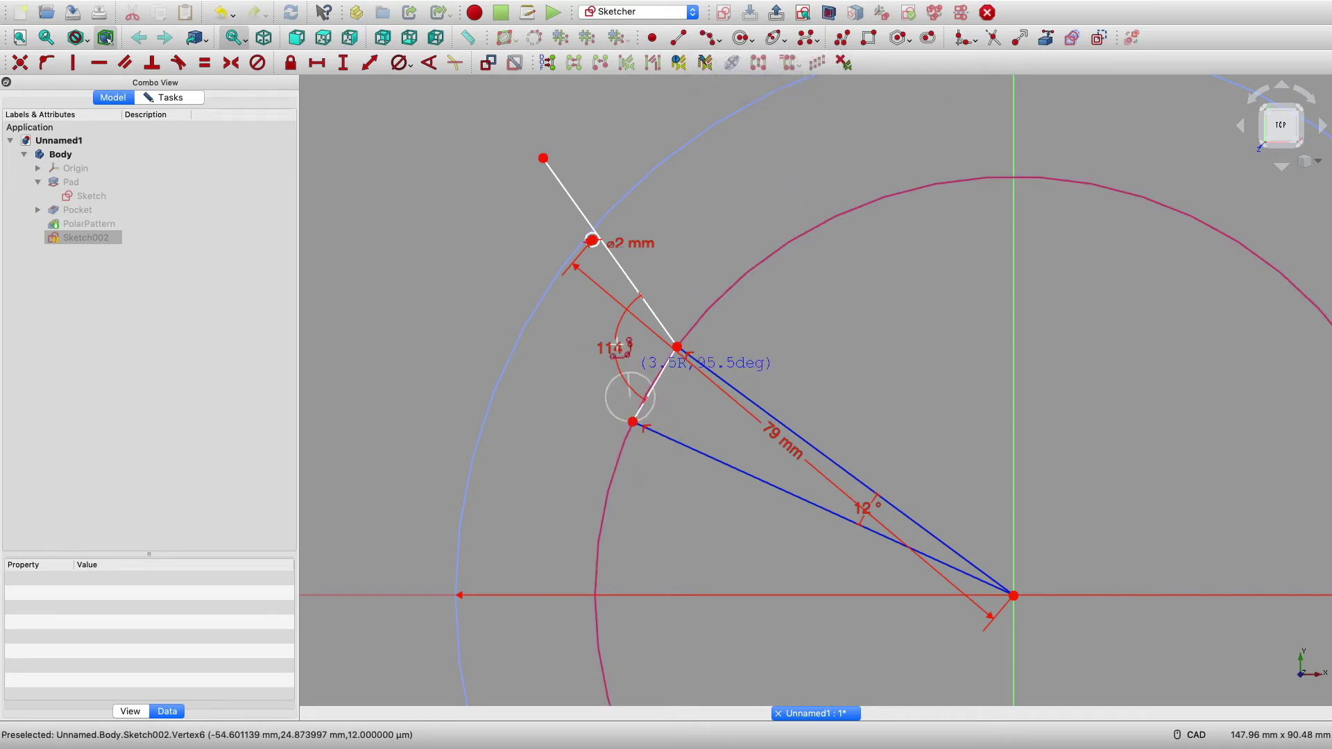
{"action": "scroll", "coordinate": [584, 260], "scroll_direction": "up", "scroll_amount": 6}
{"action": "scroll", "coordinate": [593, 249], "scroll_direction": "up", "scroll_amount": 1}
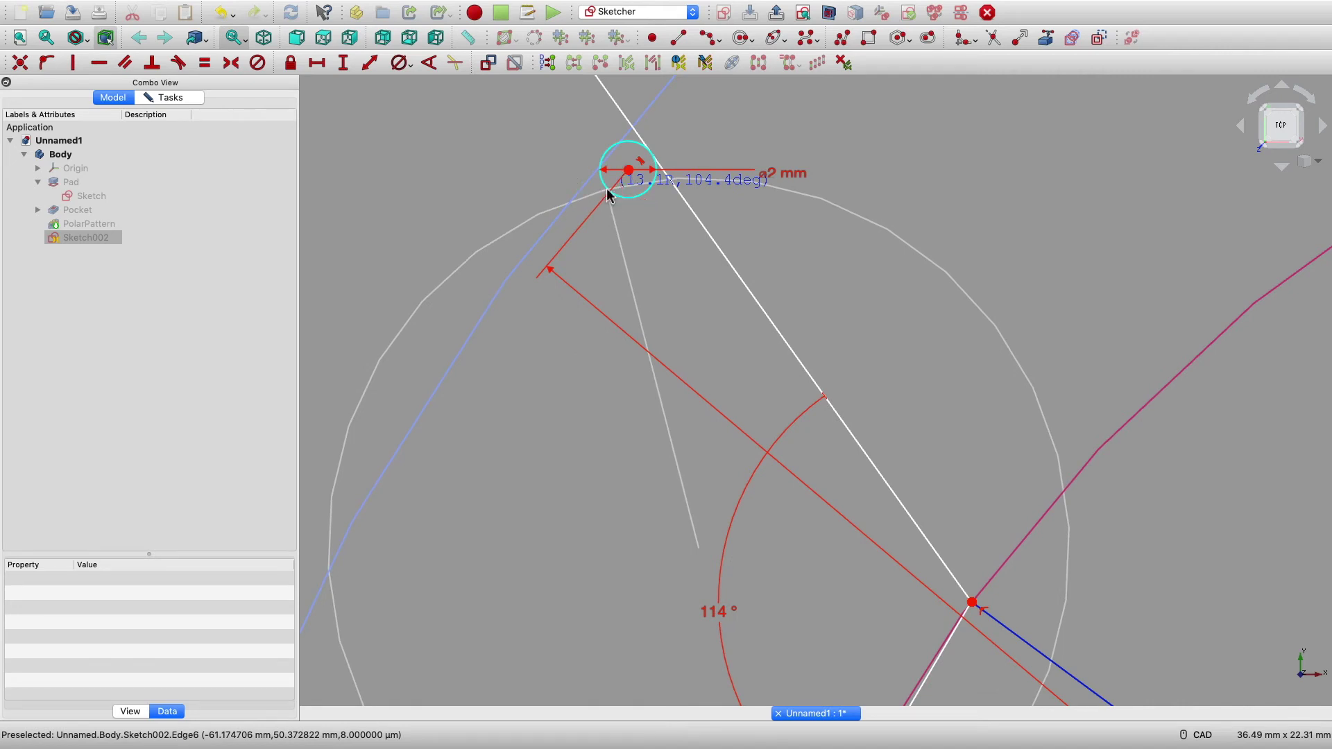
{"action": "left_click", "coordinate": [609, 195]}
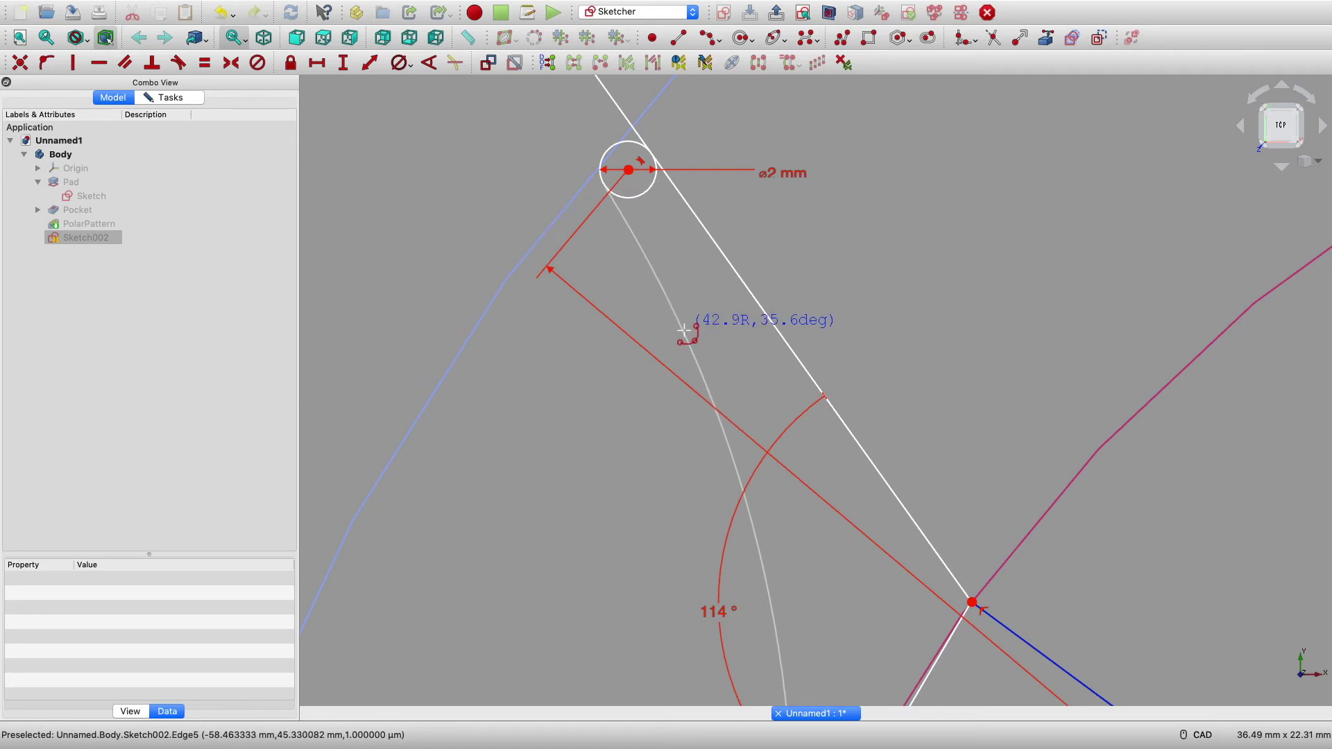
{"action": "left_click", "coordinate": [685, 329]}
{"action": "key", "text": "Escape"}
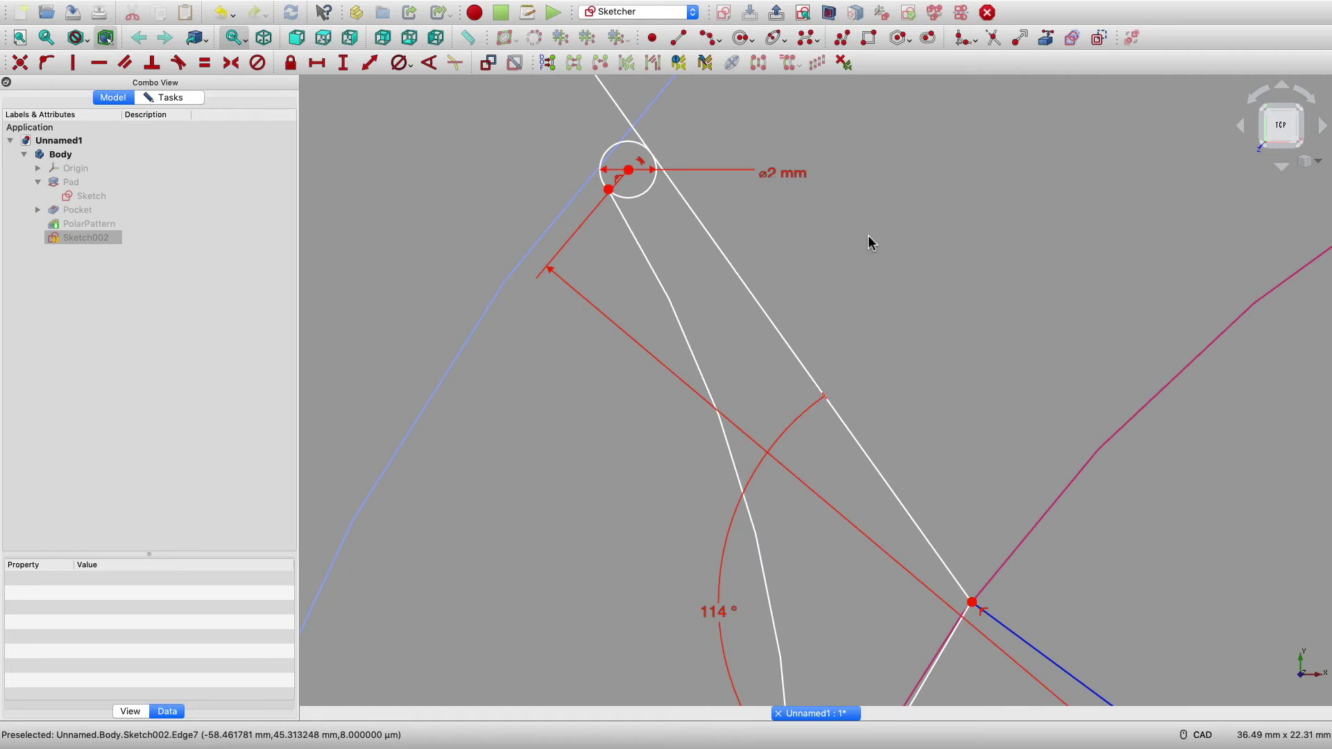
{"action": "left_click", "coordinate": [994, 38]}
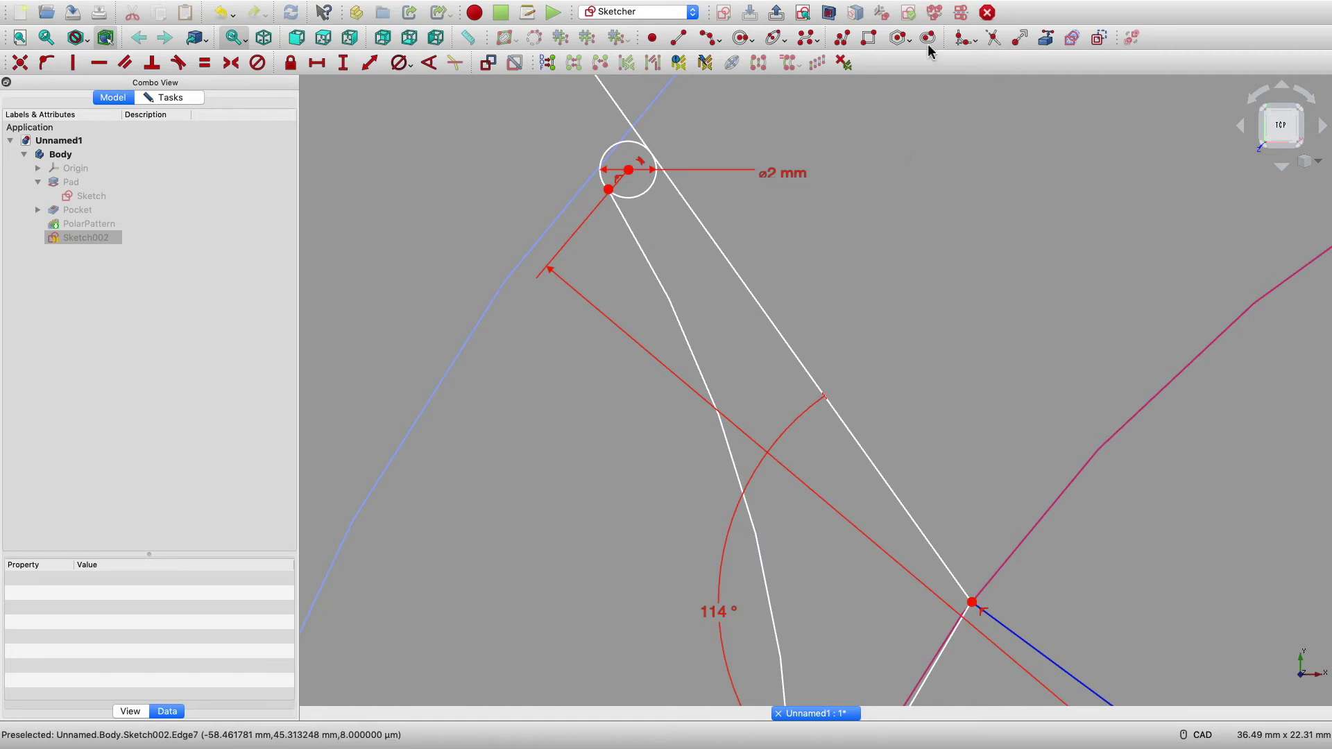
Step: Trim the small circle to a short tip arc and remove the excess line and stray segment
{"action": "left_click", "coordinate": [649, 187]}
{"action": "scroll", "coordinate": [605, 122], "scroll_direction": "down", "scroll_amount": 3}
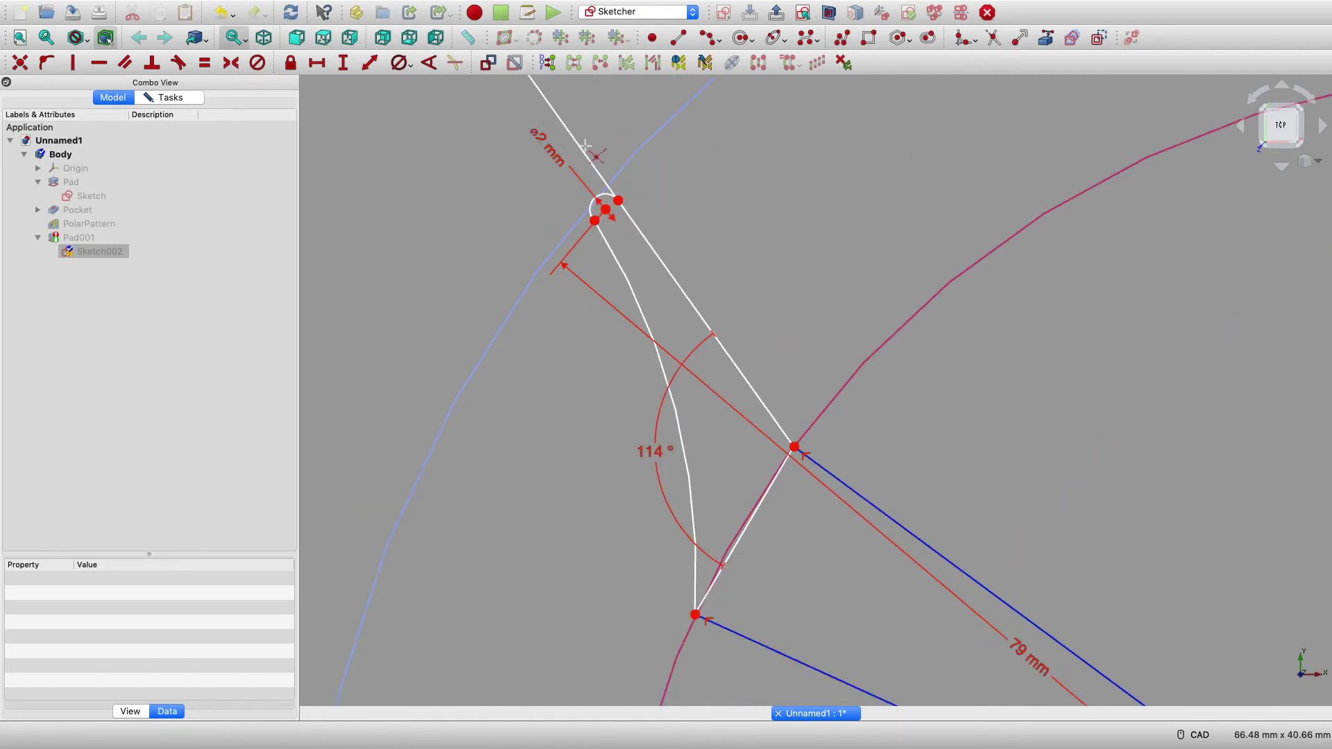
{"action": "left_click", "coordinate": [589, 151]}
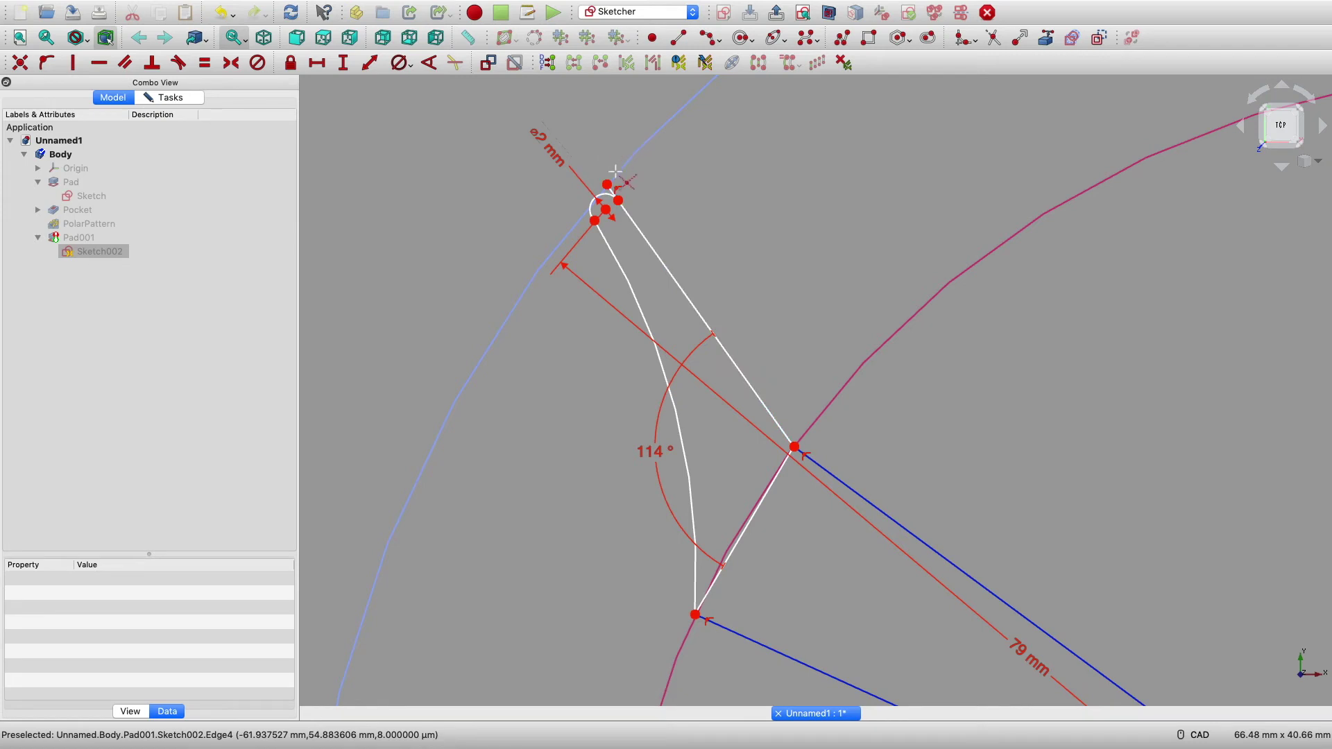
{"action": "scroll", "coordinate": [614, 184], "scroll_direction": "up", "scroll_amount": 5}
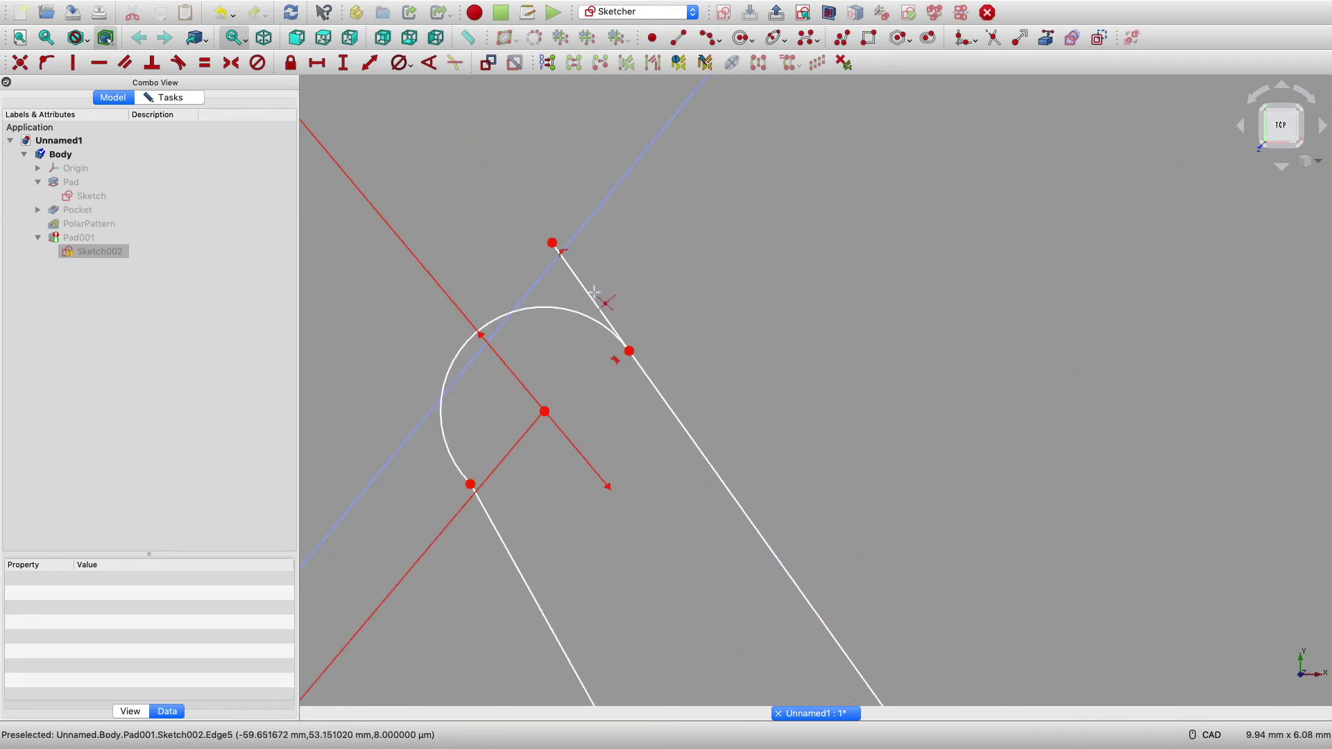
{"action": "left_click", "coordinate": [594, 298]}
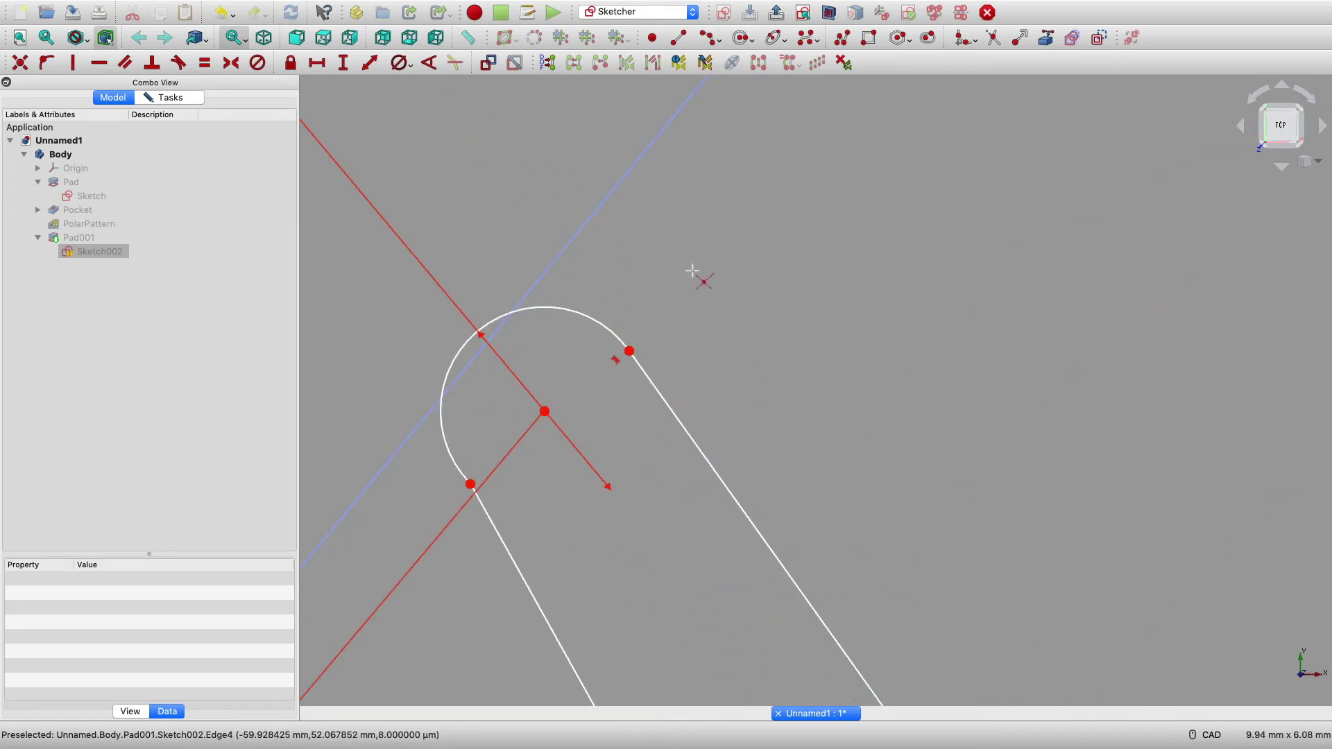
Step: Make the rounded tip arc tangent to the tooth flank line and dismiss the notice
{"action": "left_click", "coordinate": [503, 550]}
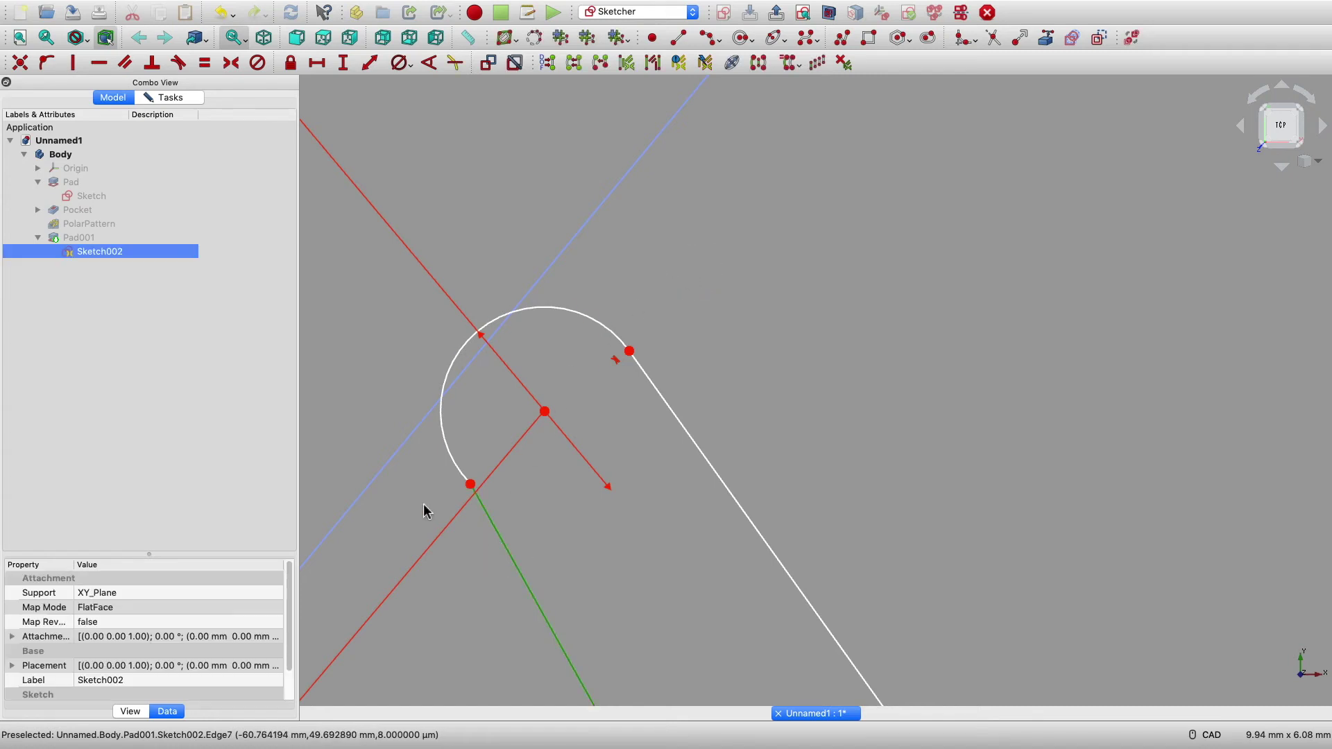
{"action": "left_click", "coordinate": [450, 455]}
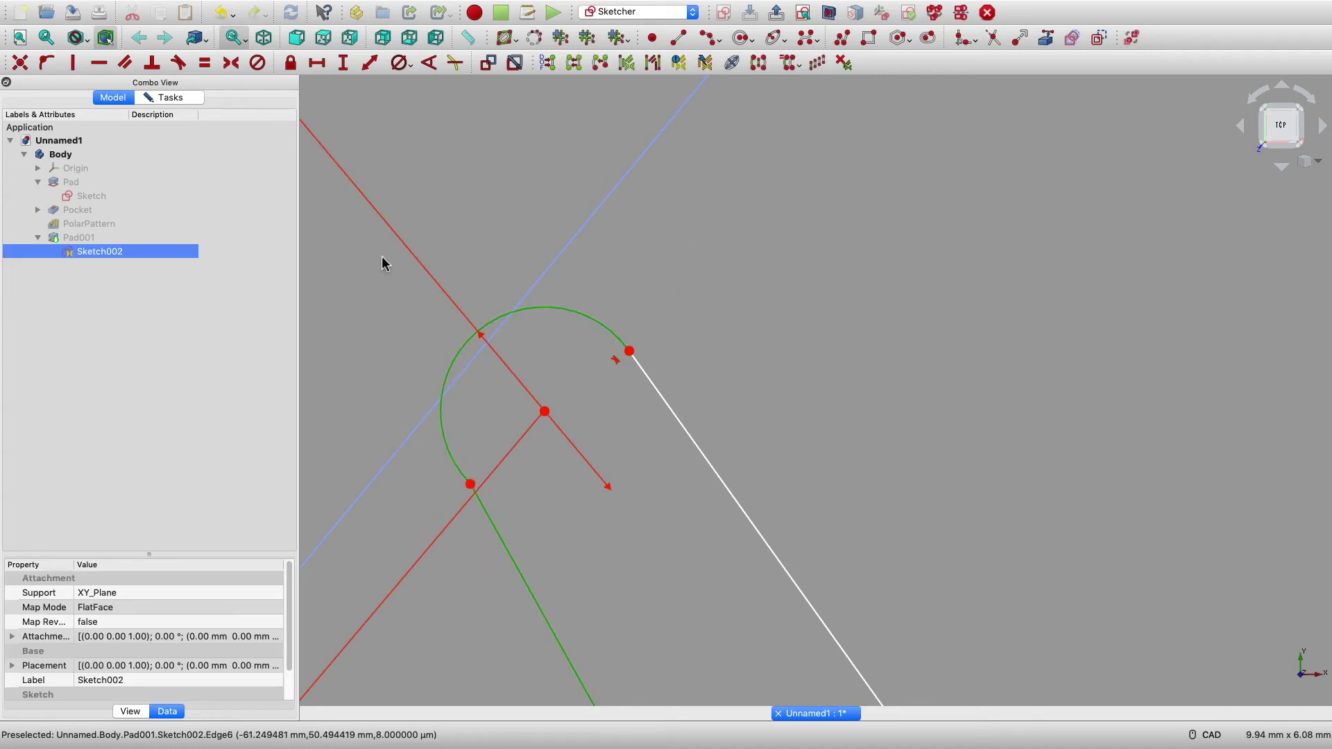
{"action": "left_click", "coordinate": [182, 67]}
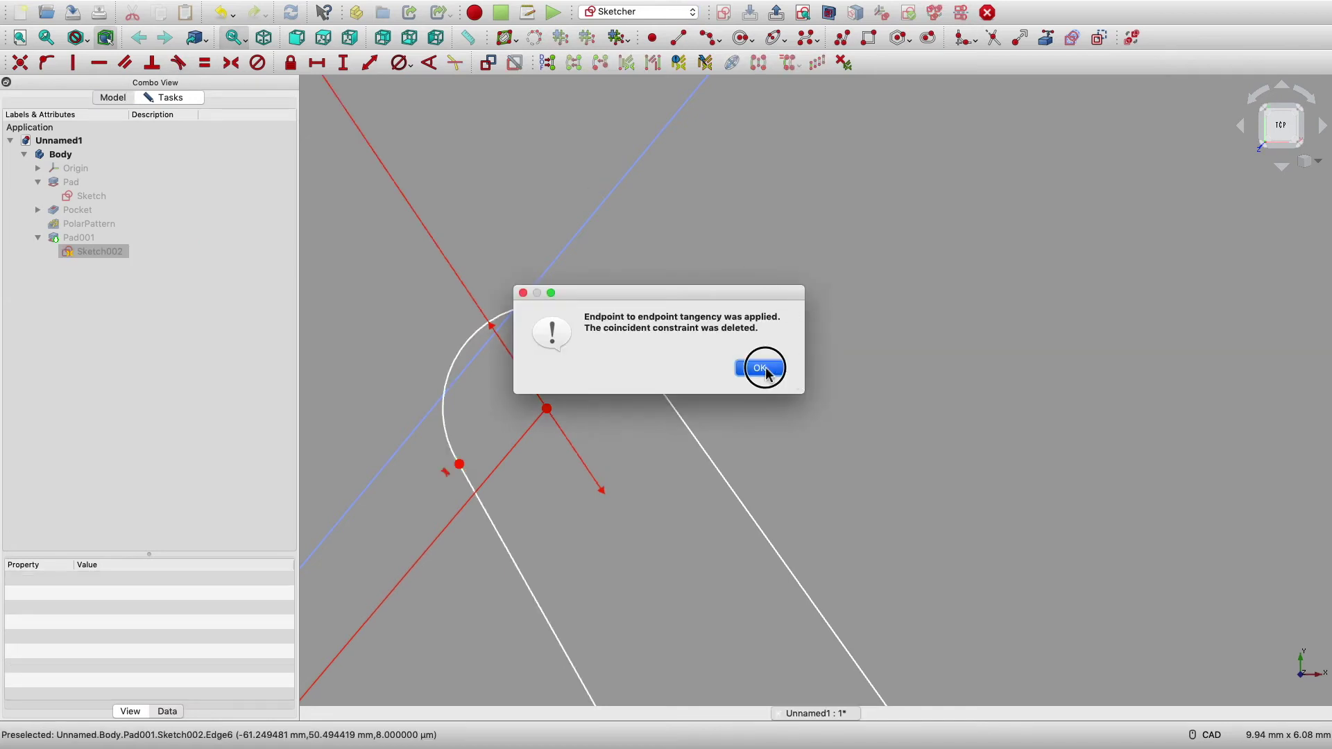
{"action": "left_click", "coordinate": [766, 373]}
{"action": "scroll", "coordinate": [861, 369], "scroll_direction": "down", "scroll_amount": 5}
{"action": "middle_click_drag", "start_coordinate": [913, 395], "coordinate": [674, 200]}
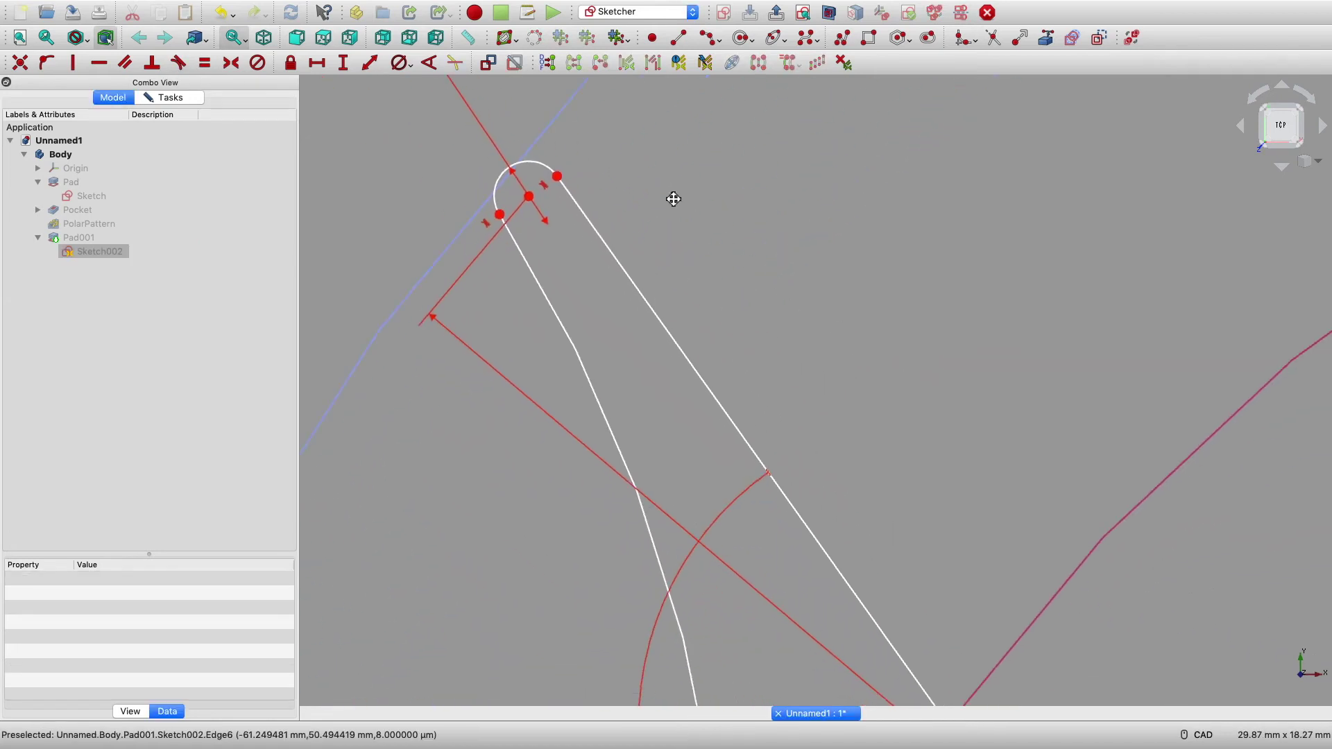
{"action": "scroll", "coordinate": [777, 260], "scroll_direction": "down", "scroll_amount": 6}
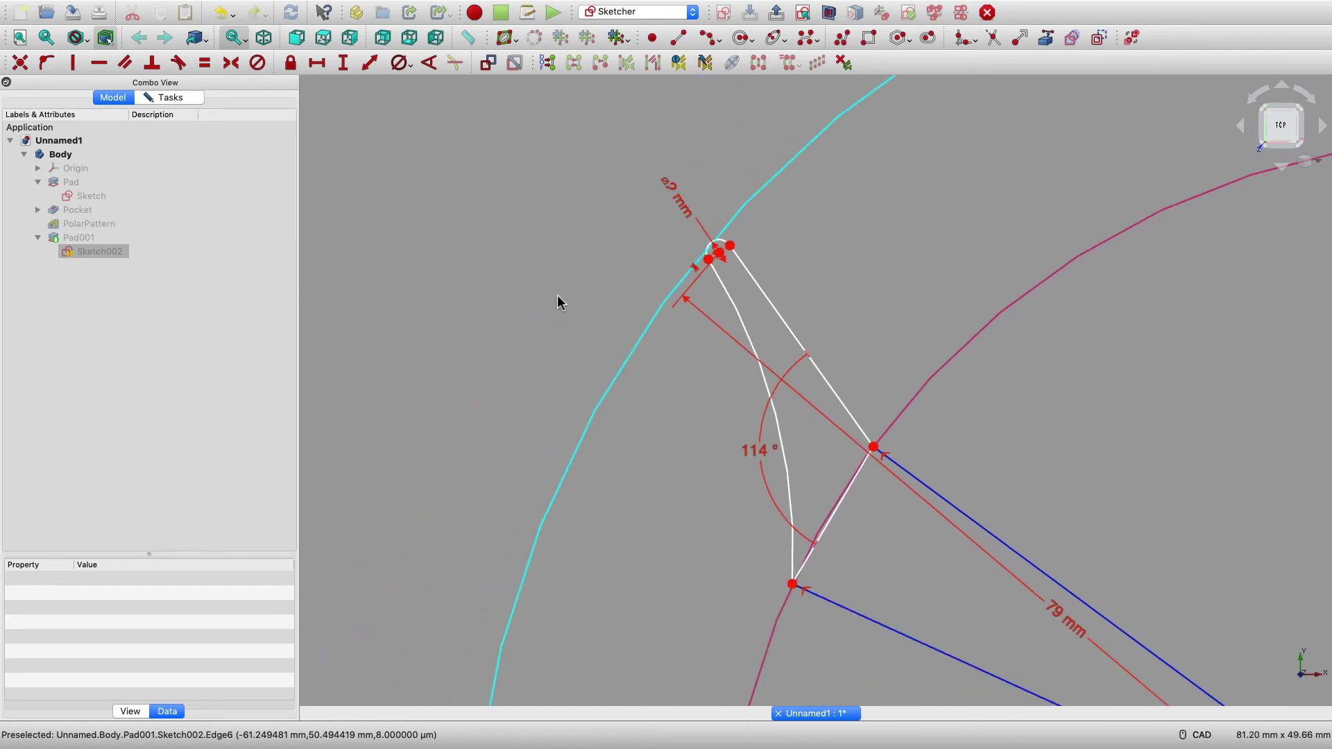
{"action": "left_click", "coordinate": [148, 226]}
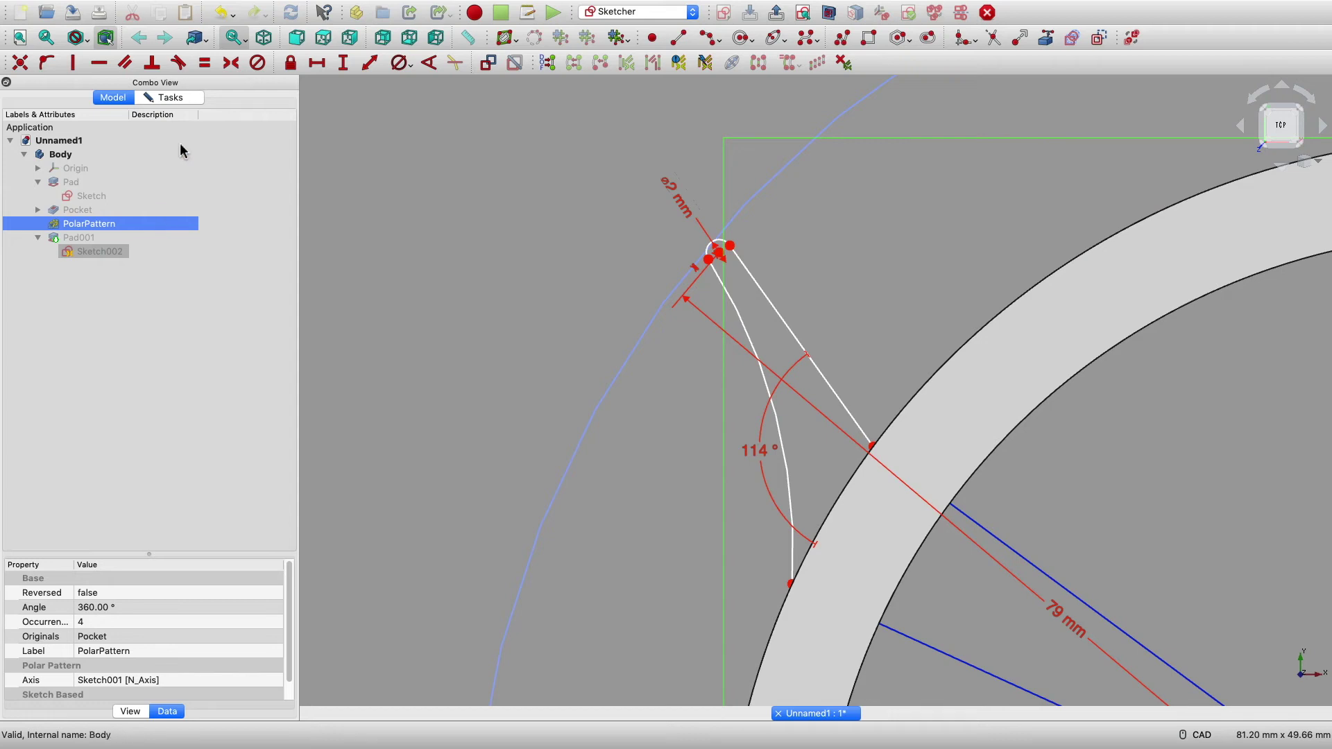
Step: Close Sketch002 from the Tasks panel and zoom out to show the whole wheel
{"action": "left_click", "coordinate": [179, 101]}
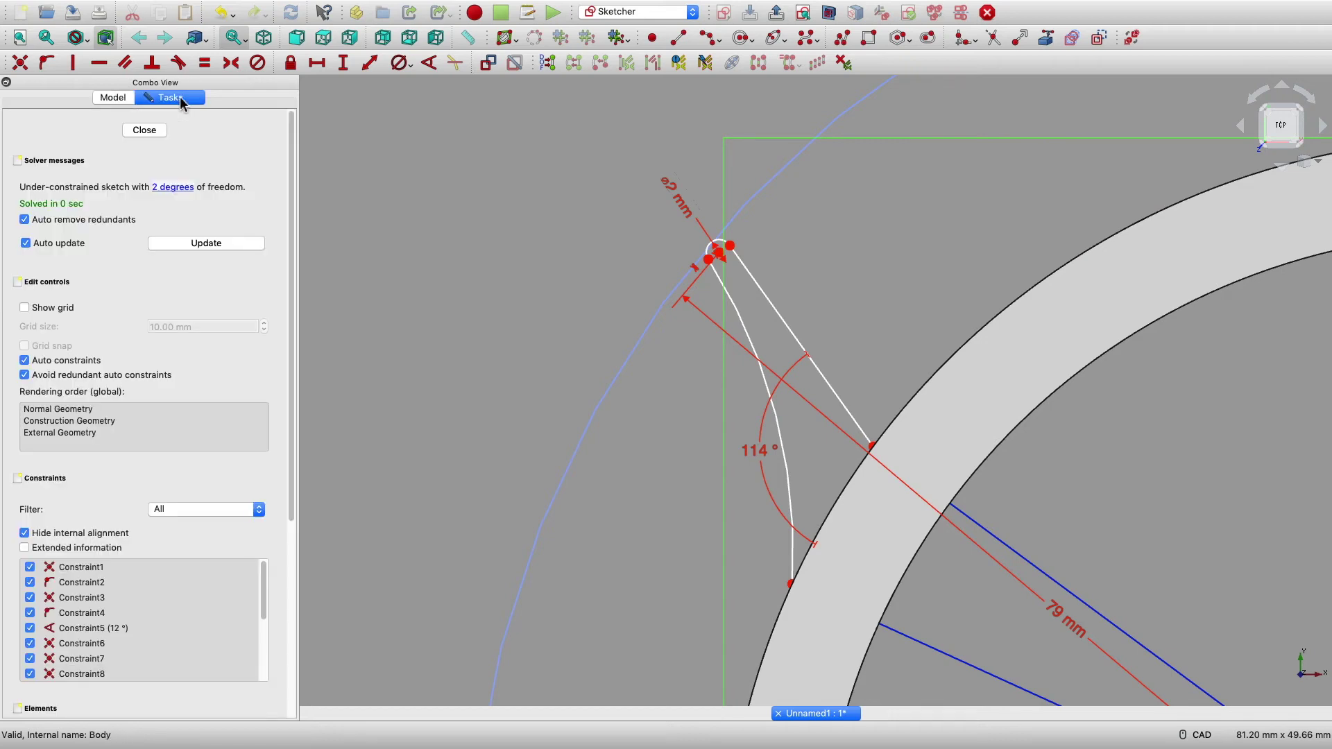
{"action": "left_click", "coordinate": [154, 131]}
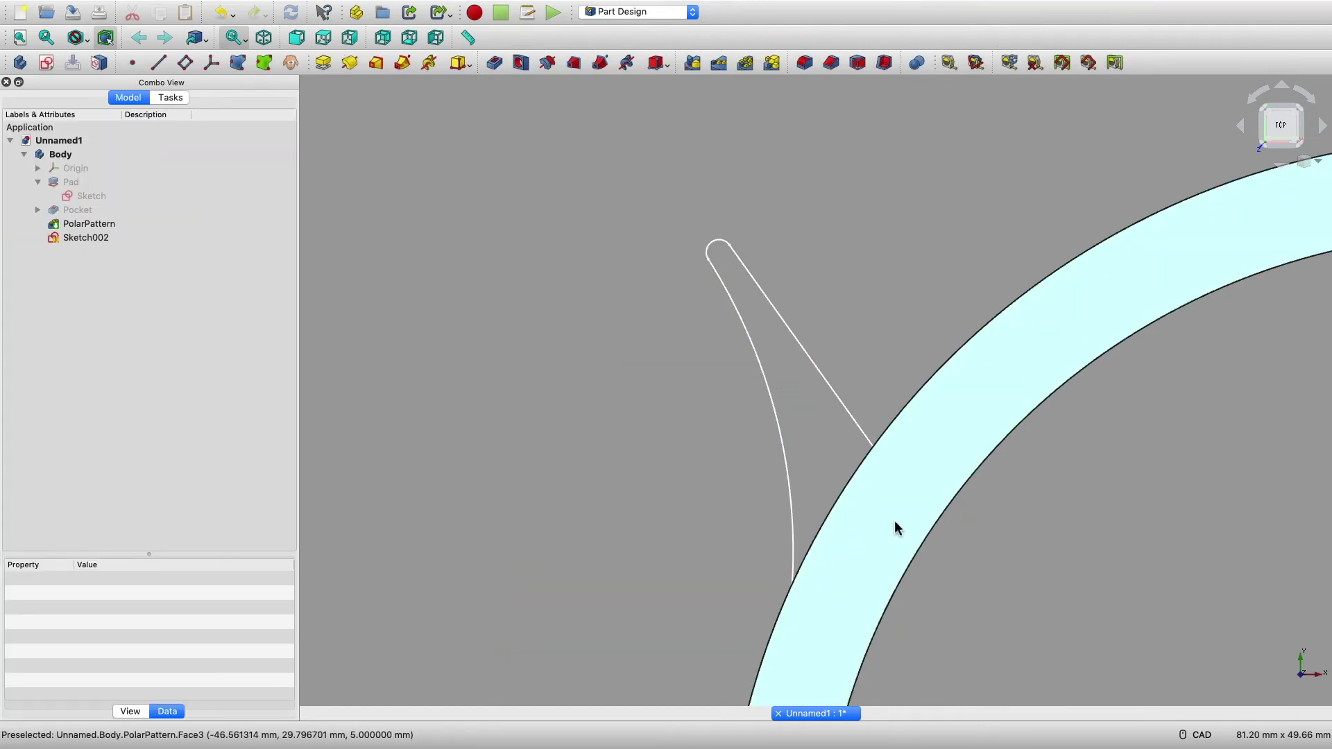
{"action": "scroll", "coordinate": [894, 519], "scroll_direction": "down", "scroll_amount": 4}
{"action": "middle_click_drag", "start_coordinate": [955, 547], "coordinate": [909, 455]}
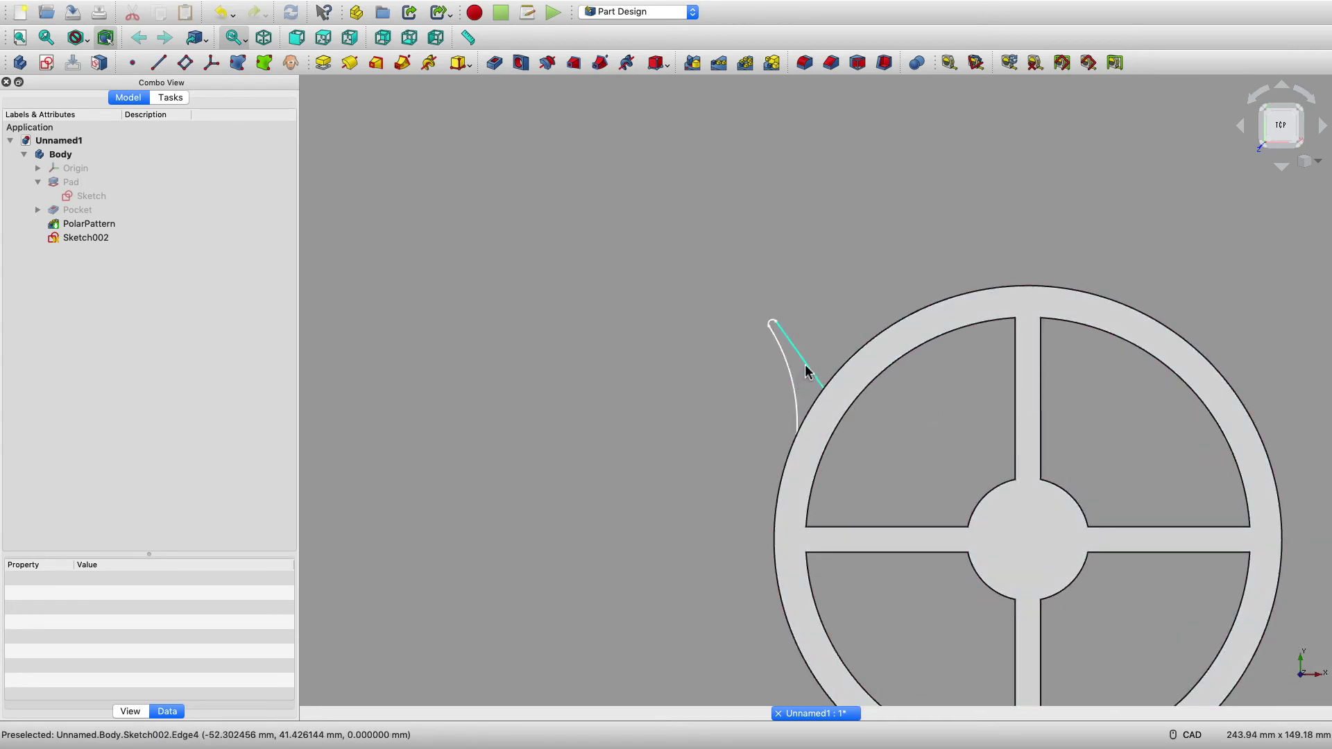
{"action": "left_click", "coordinate": [323, 64]}
Step: Pad the tooth sketch to a length of 5 mm as Pad001
{"action": "left_click", "coordinate": [207, 217]}
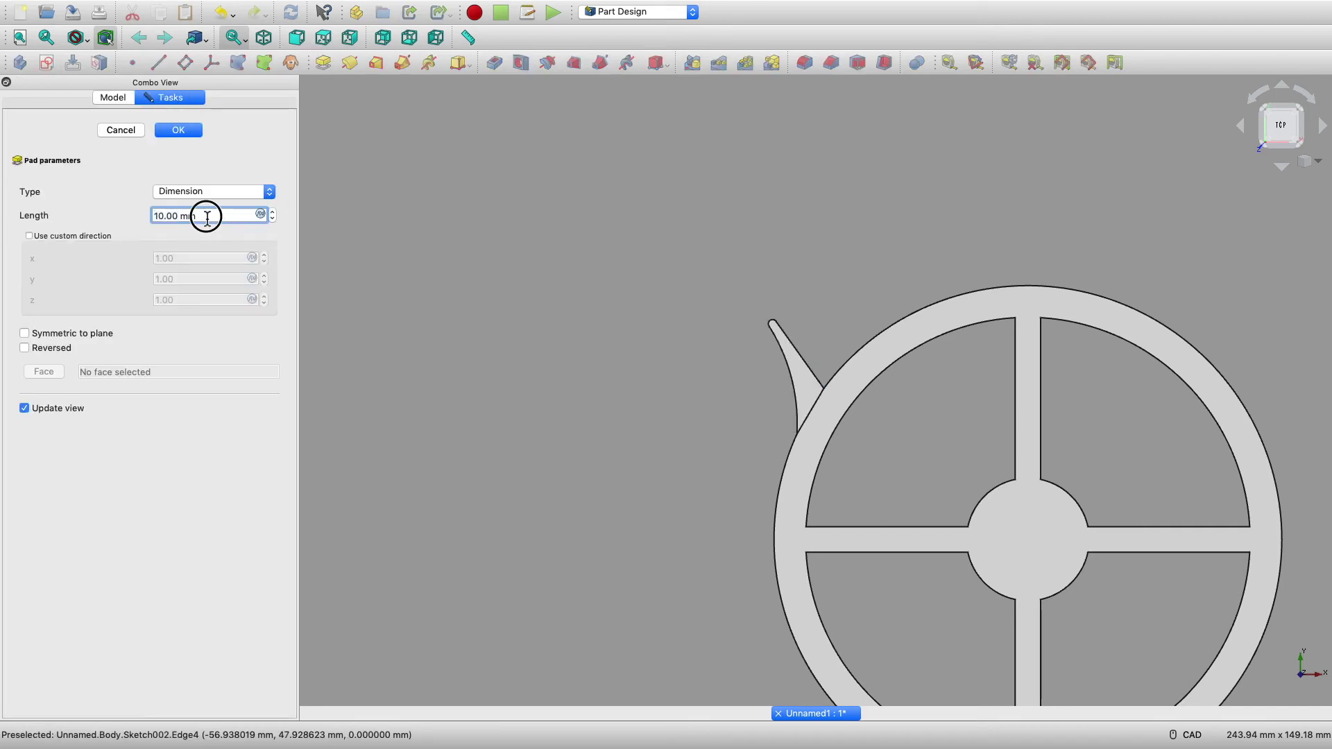
{"action": "left_click_drag", "start_coordinate": [206, 217], "coordinate": [119, 214]}
{"action": "type", "text": "5"}
{"action": "left_click", "coordinate": [182, 131]}
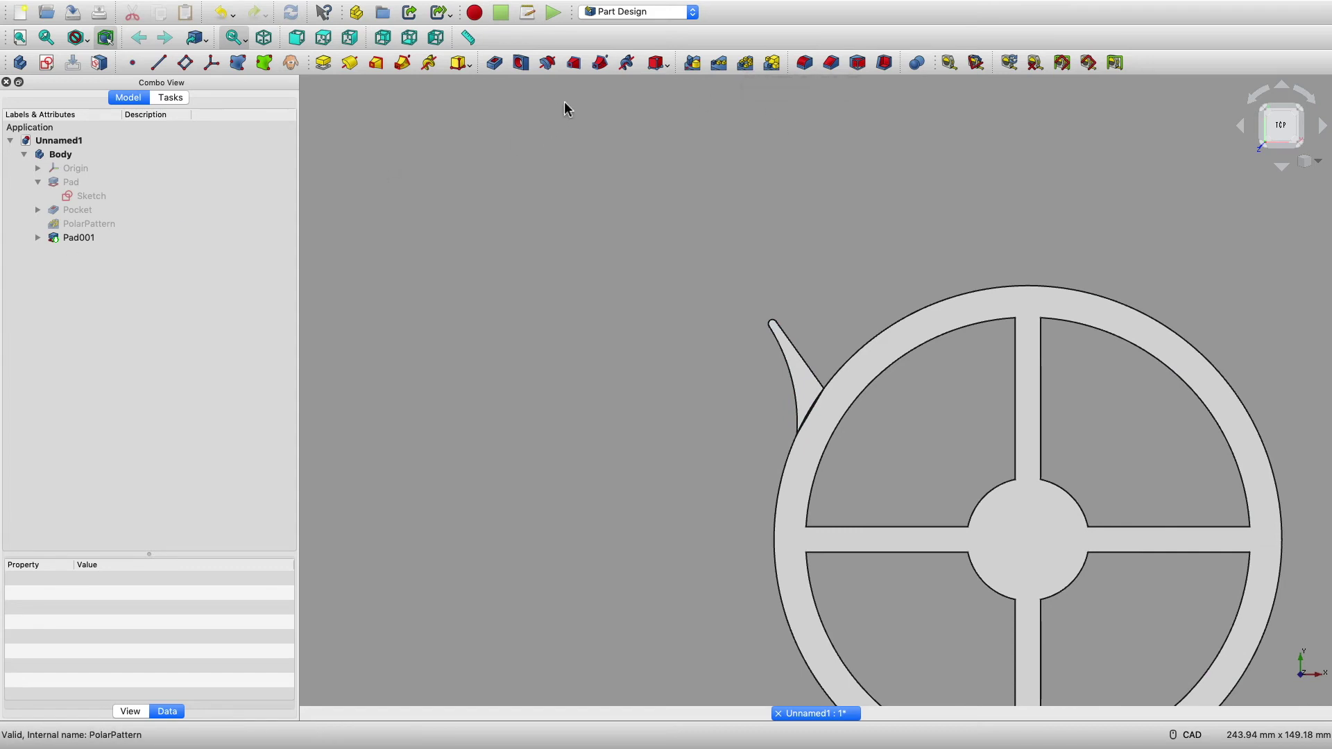
{"action": "left_click", "coordinate": [748, 65]}
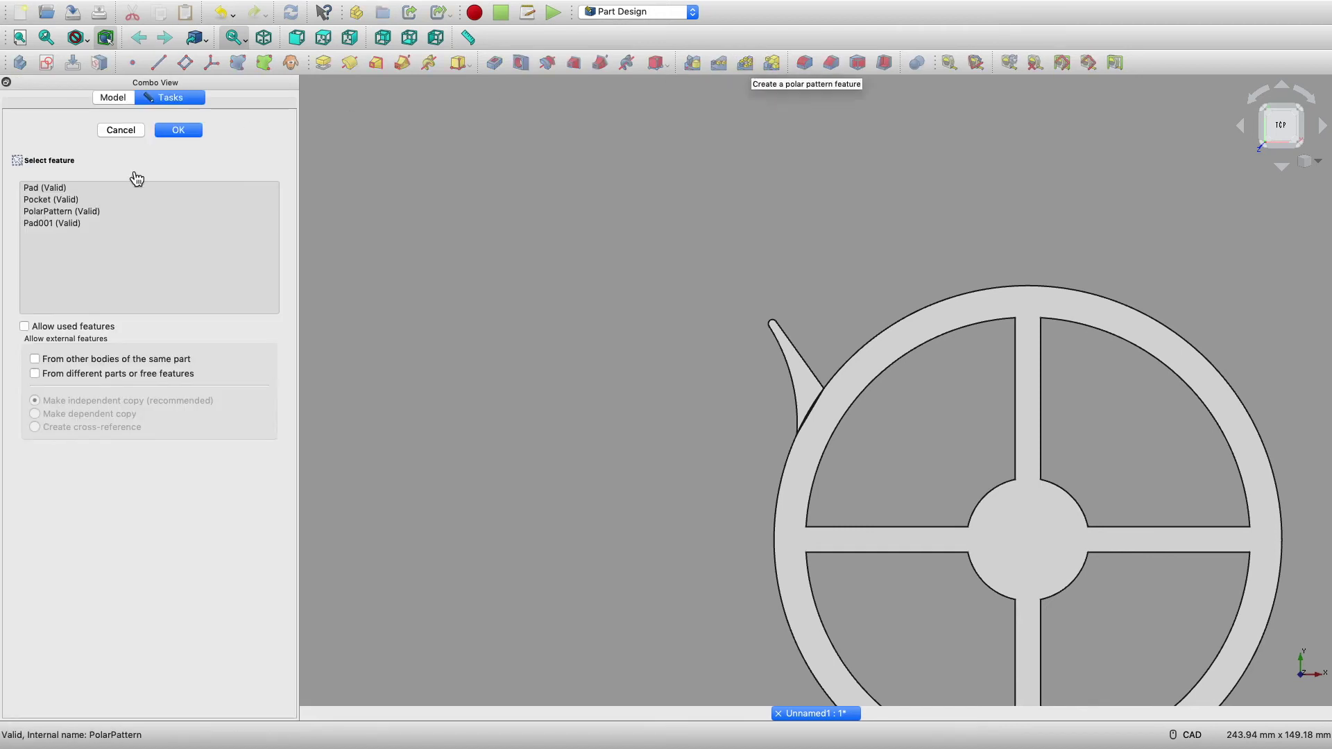
Step: Polar-pattern Pad001 with 30 occurrences around the full 360° of the wheel
{"action": "left_click", "coordinate": [56, 222]}
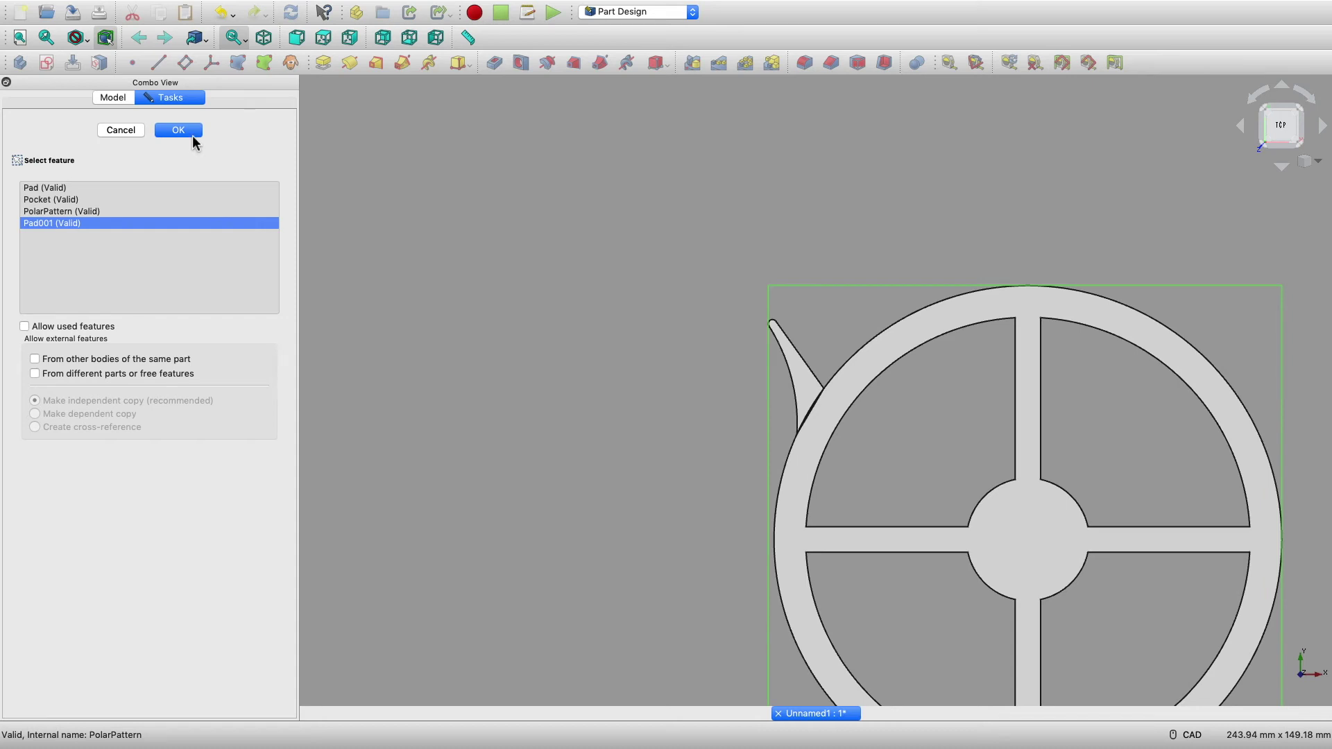
{"action": "left_click", "coordinate": [194, 136]}
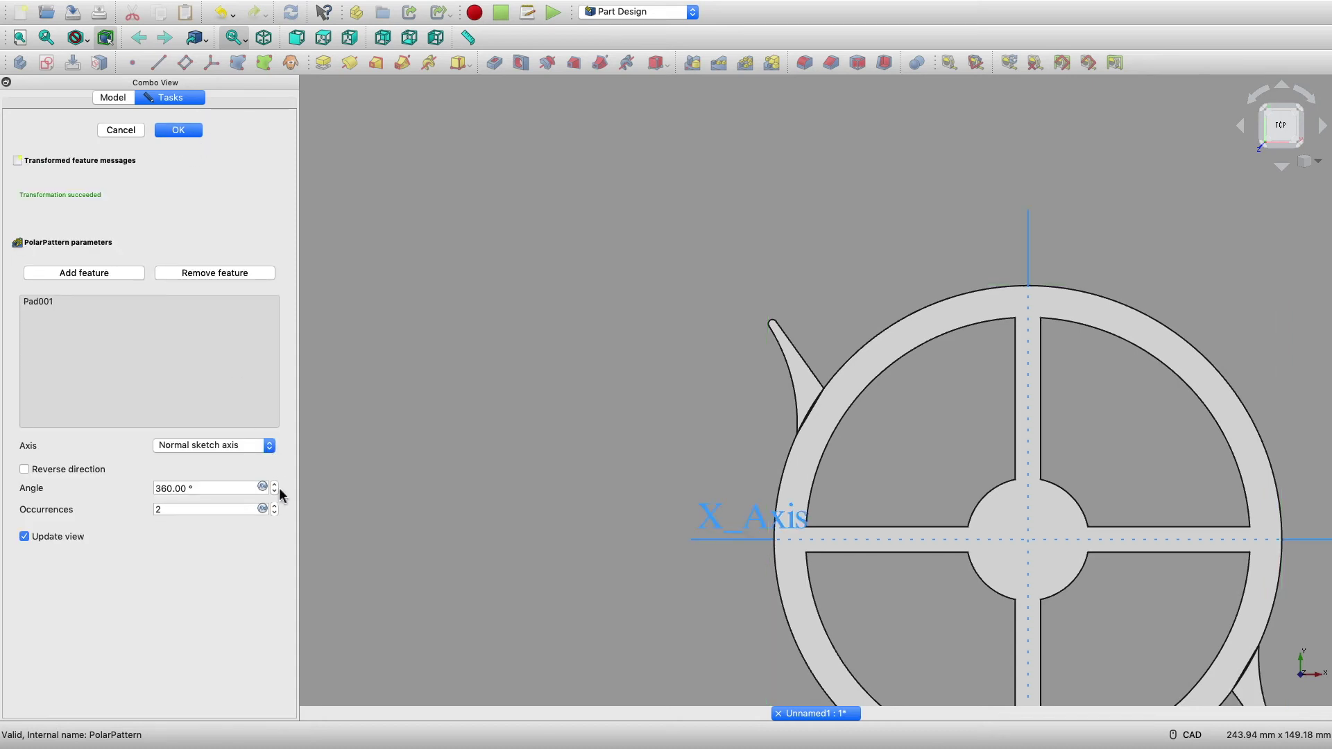
{"action": "double_click", "coordinate": [161, 509]}
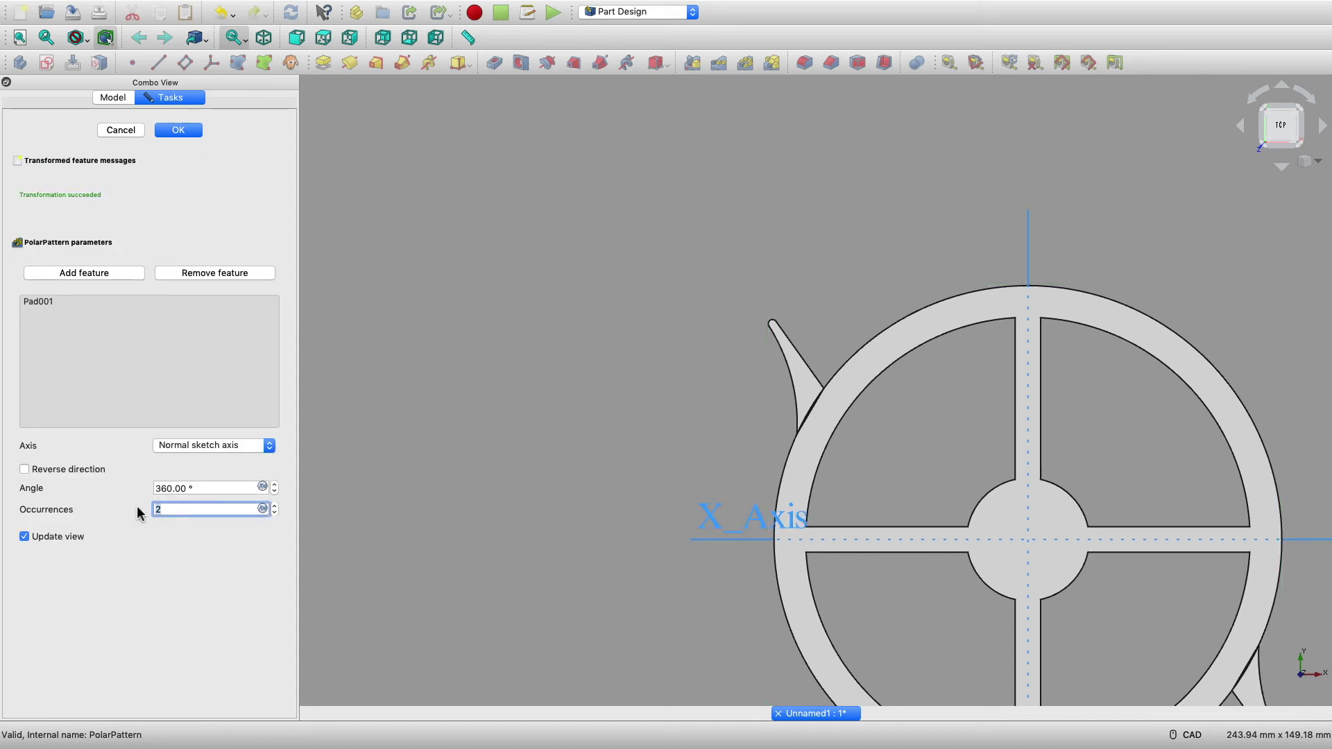
{"action": "type", "text": "30"}
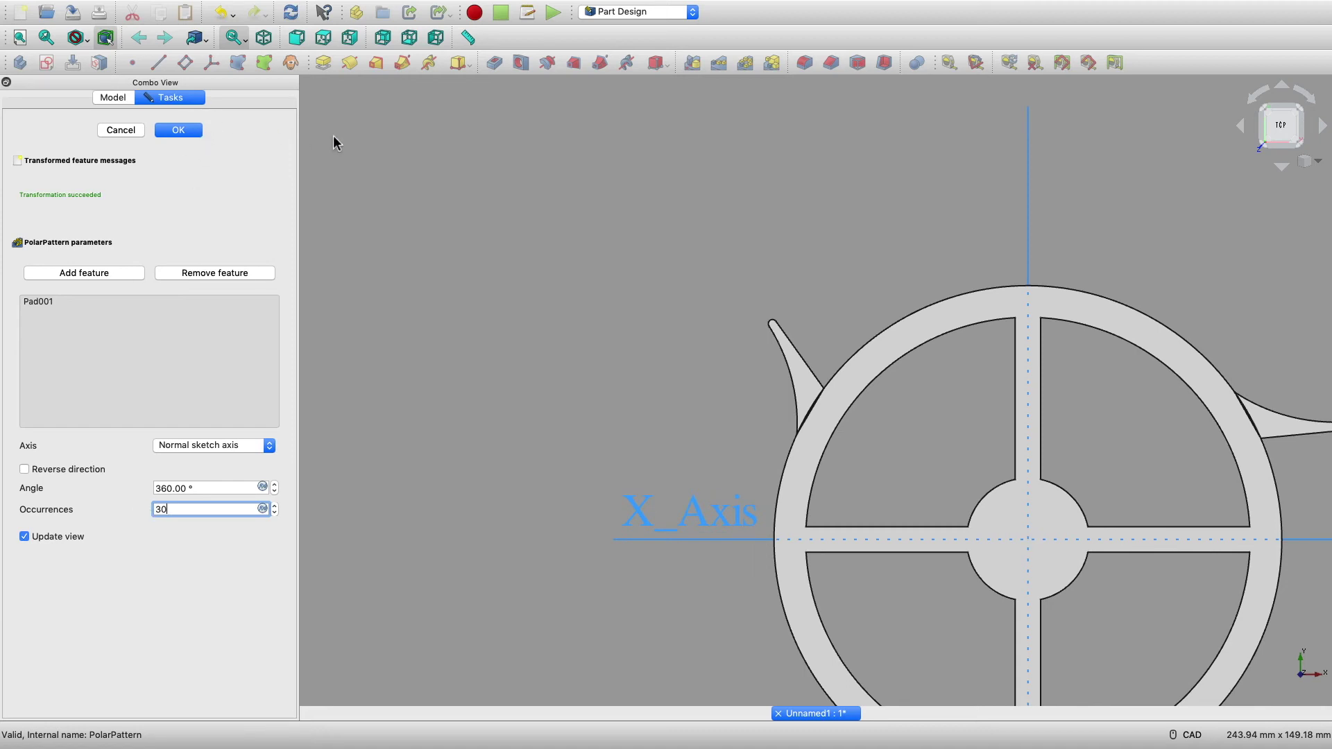
{"action": "key", "text": "Return"}
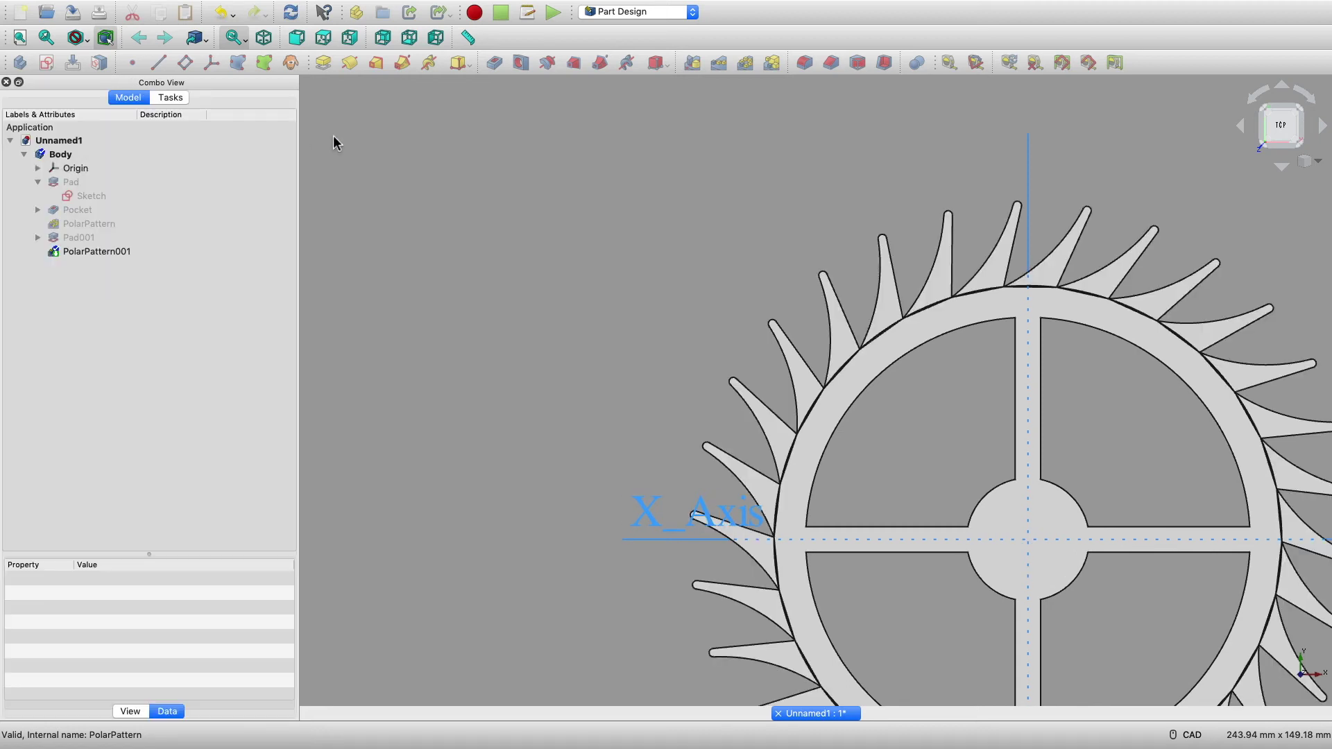
{"action": "left_click", "coordinate": [166, 7]}
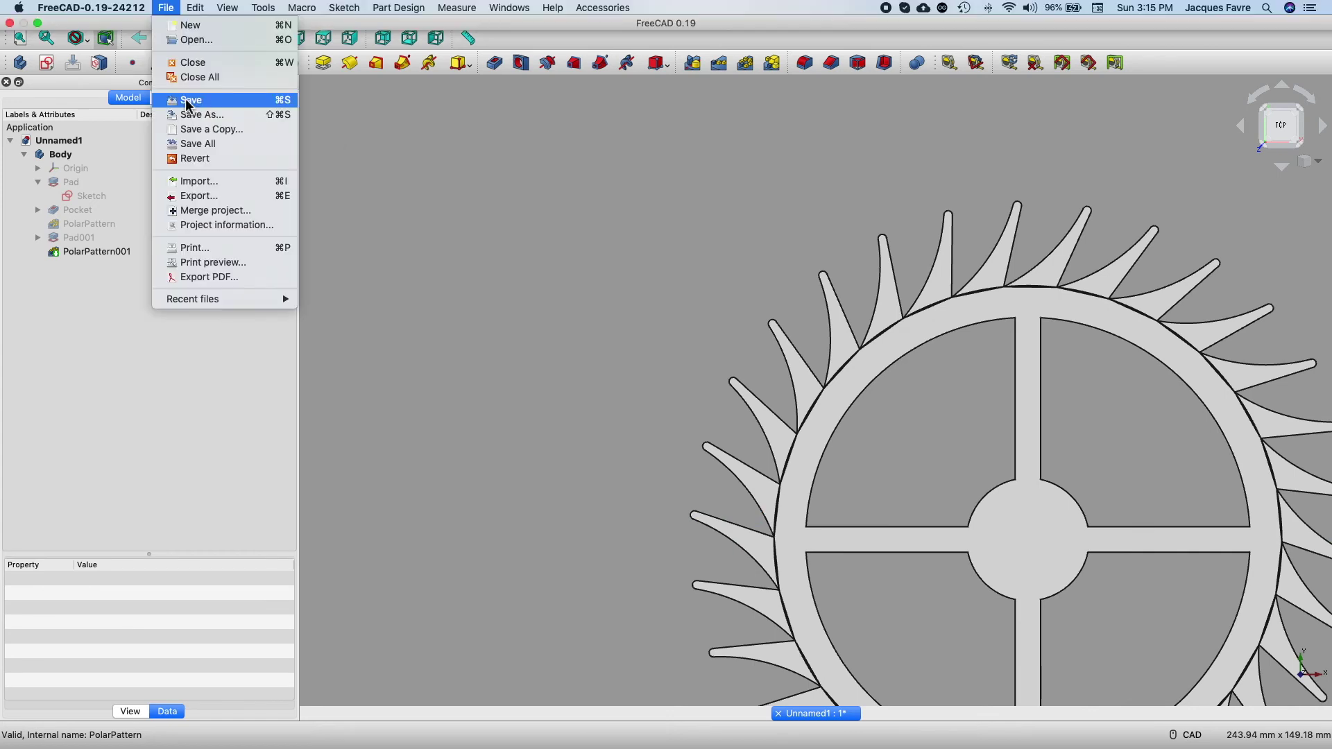
Step: Save the document under the name 'escape'
{"action": "left_click", "coordinate": [272, 116]}
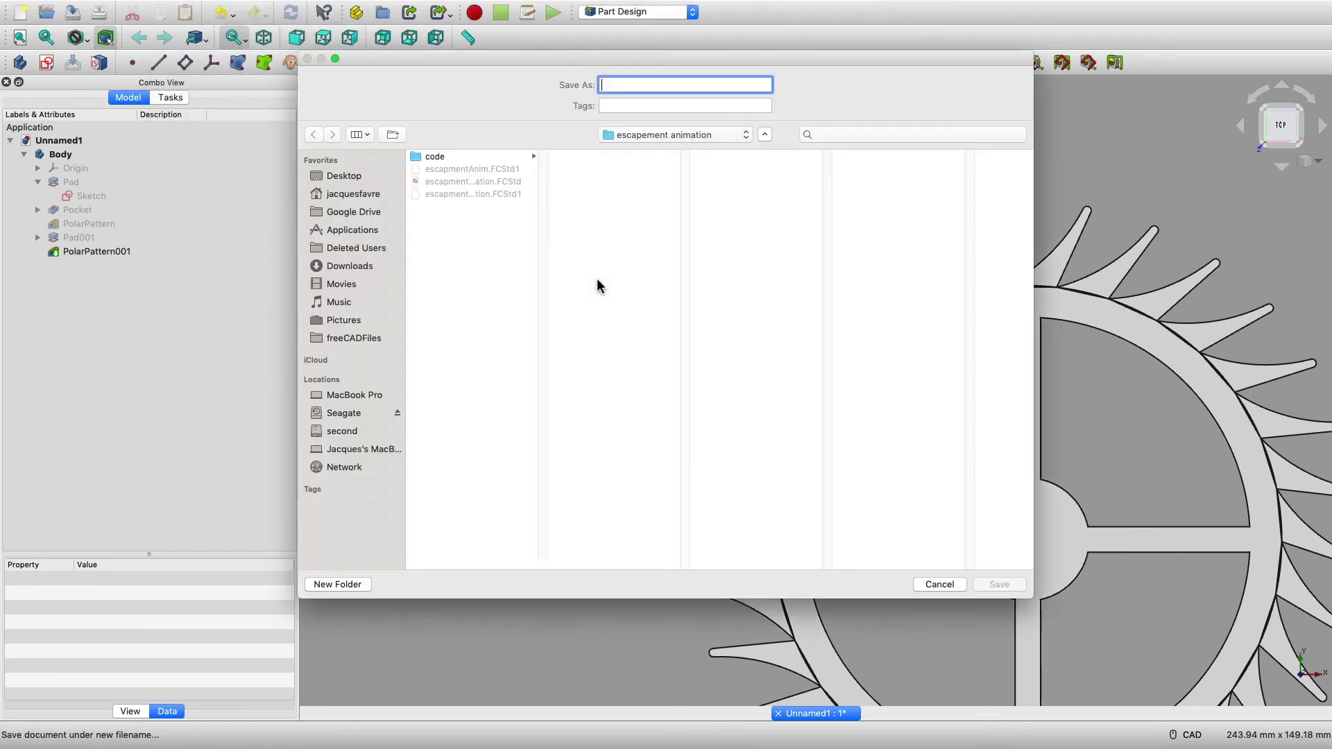
{"action": "type", "text": "es"}
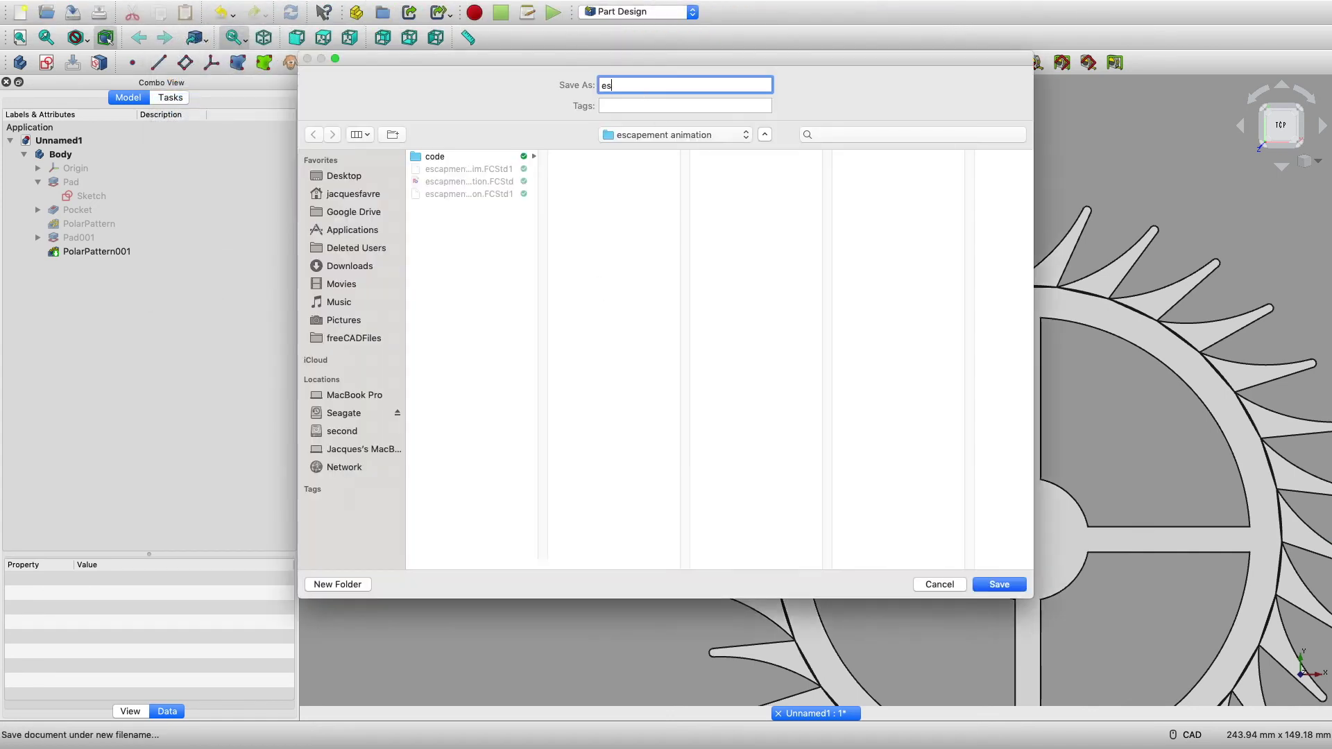
{"action": "type", "text": "cape"}
{"action": "left_click", "coordinate": [999, 584]}
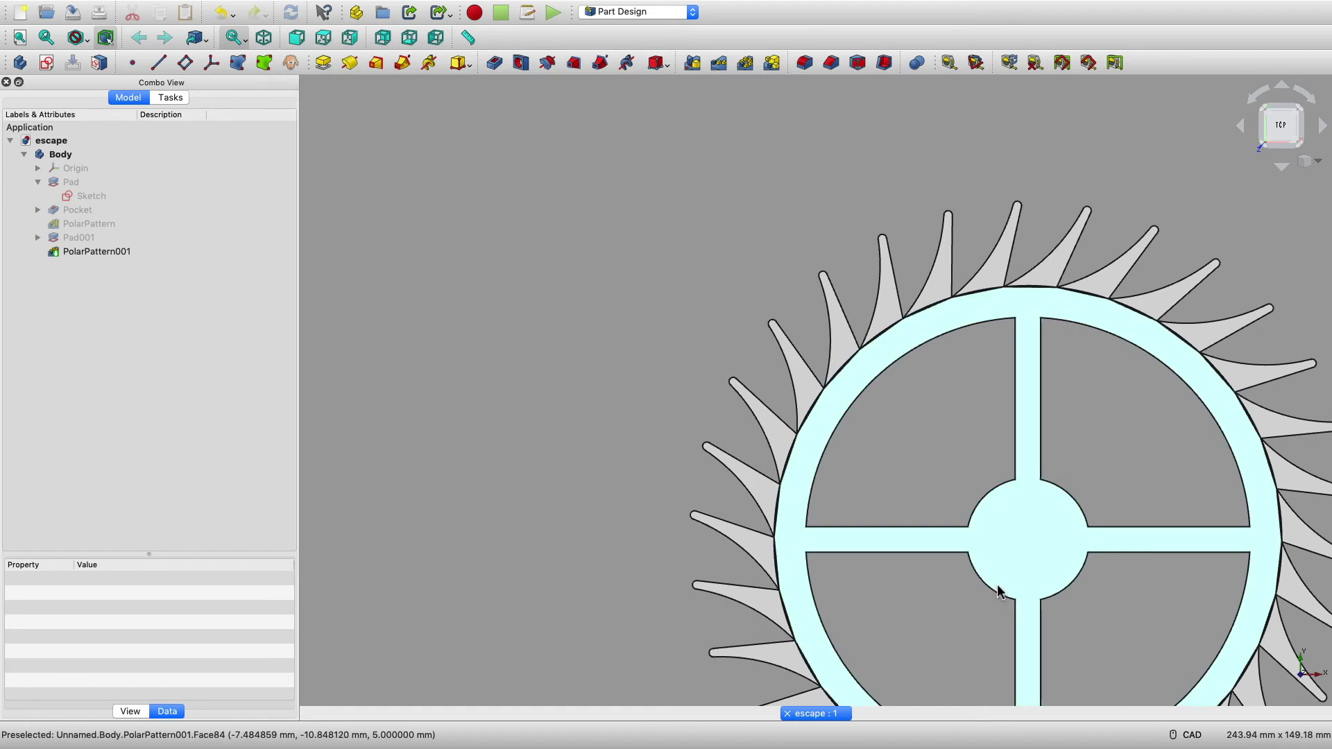
Step: Toggle the wheel Body's visibility, clear the selection, and select the escape document
{"action": "left_click", "coordinate": [101, 154]}
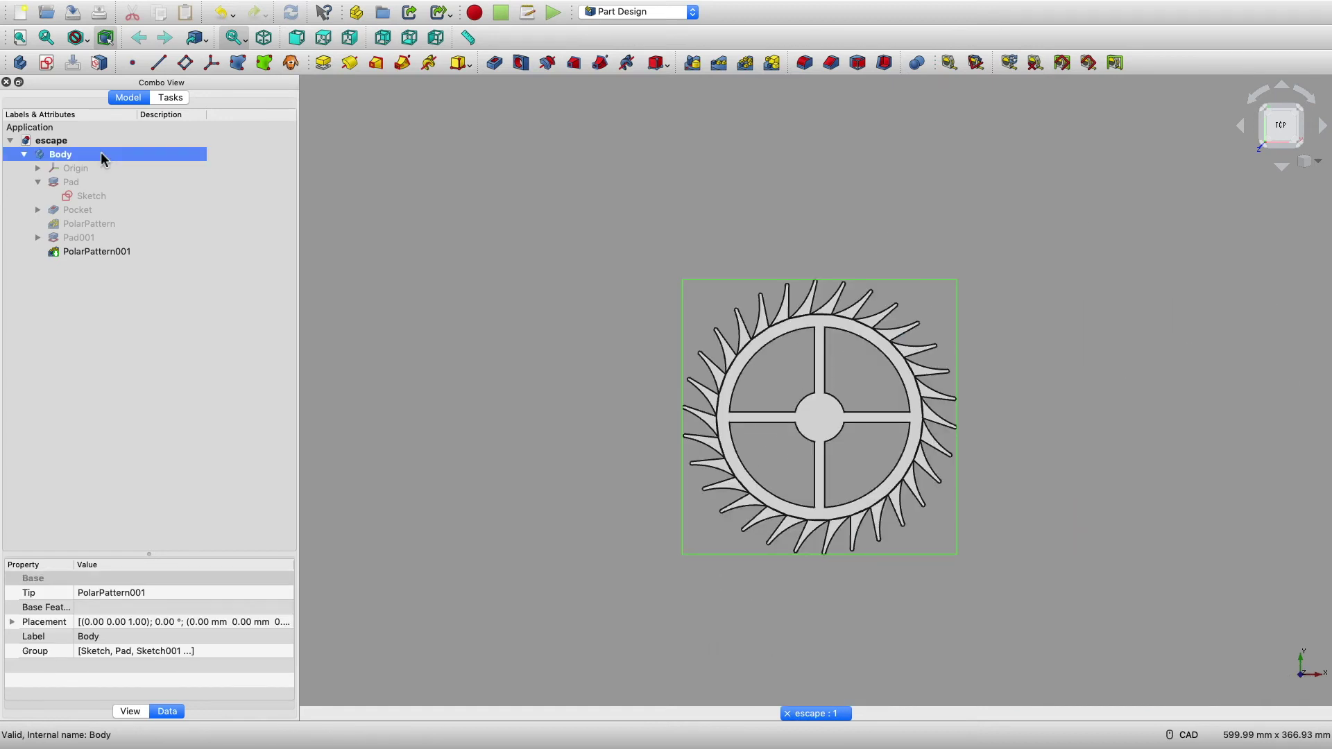
{"action": "key", "text": "space"}
{"action": "key", "text": "space"}
{"action": "key", "text": "space"}
{"action": "key", "text": "space"}
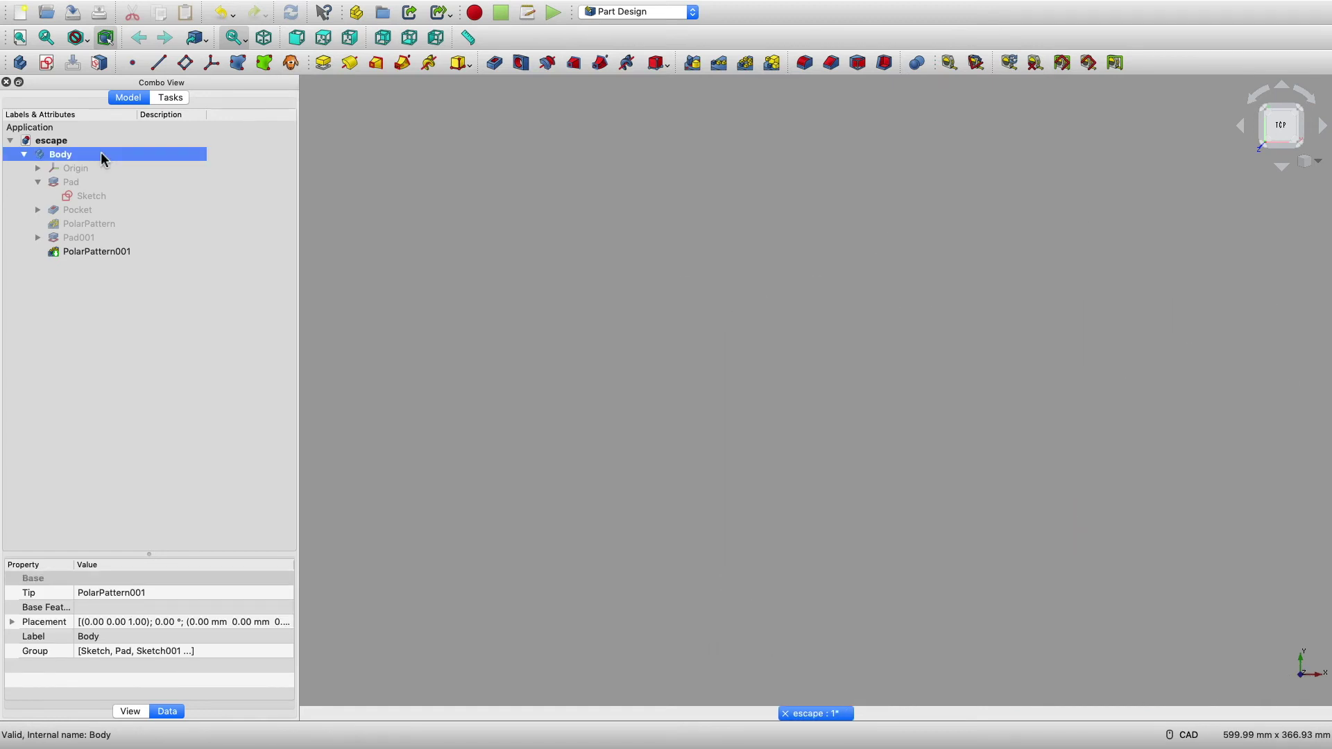
{"action": "left_click", "coordinate": [476, 569]}
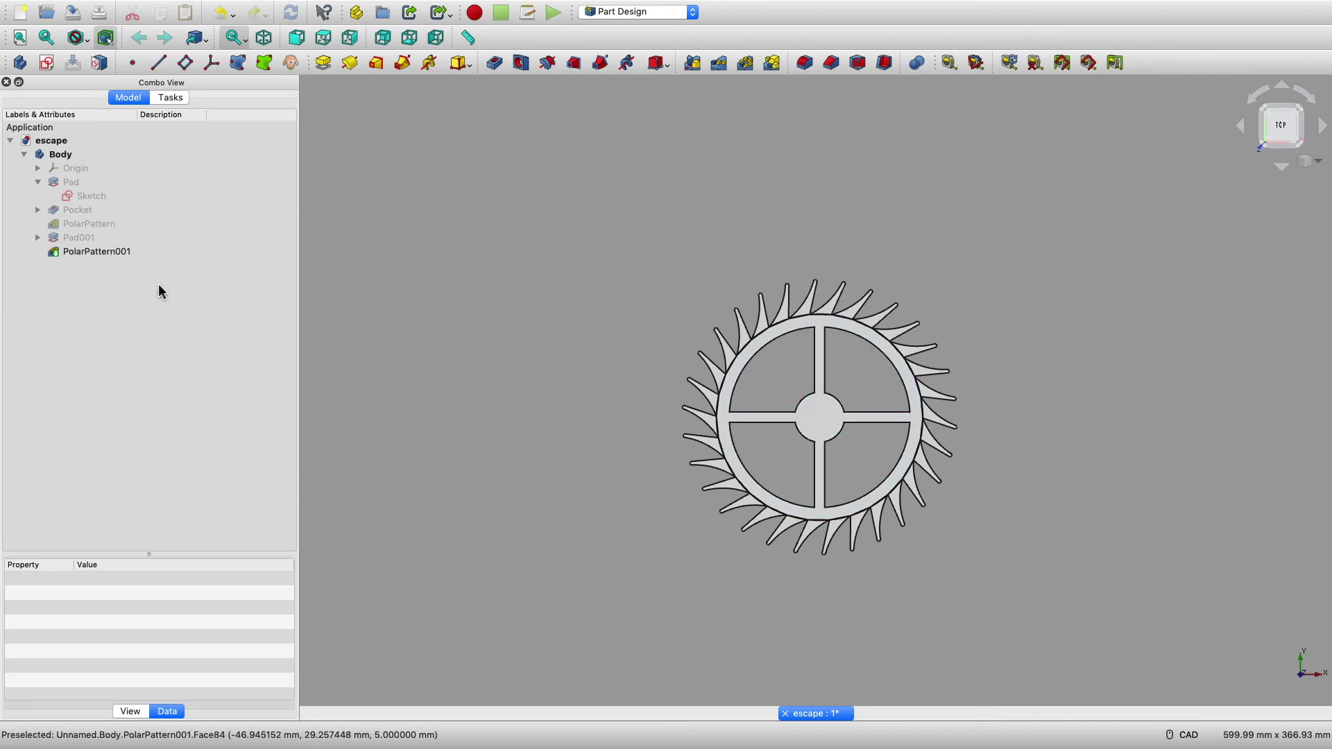
{"action": "left_click", "coordinate": [93, 141]}
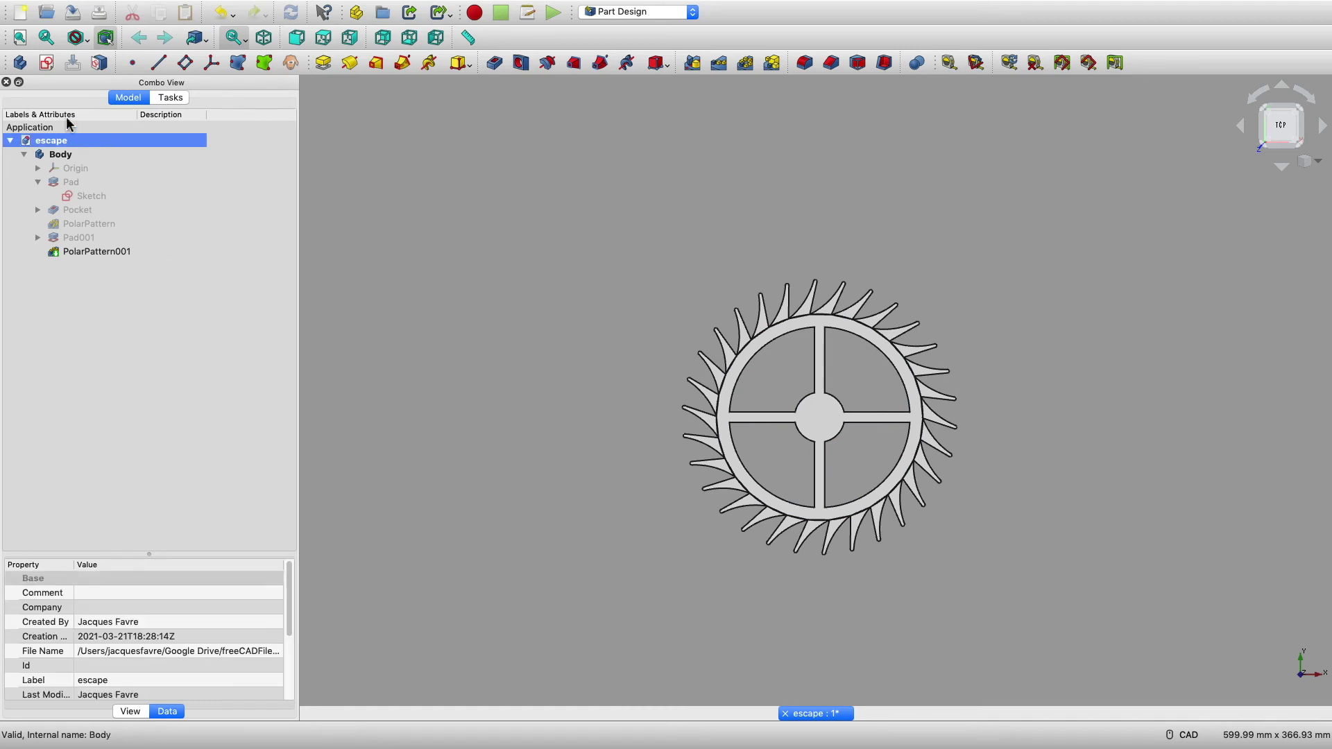
Step: Create a new body and add an involute gear to it from the Gear workbench
{"action": "left_click", "coordinate": [20, 62]}
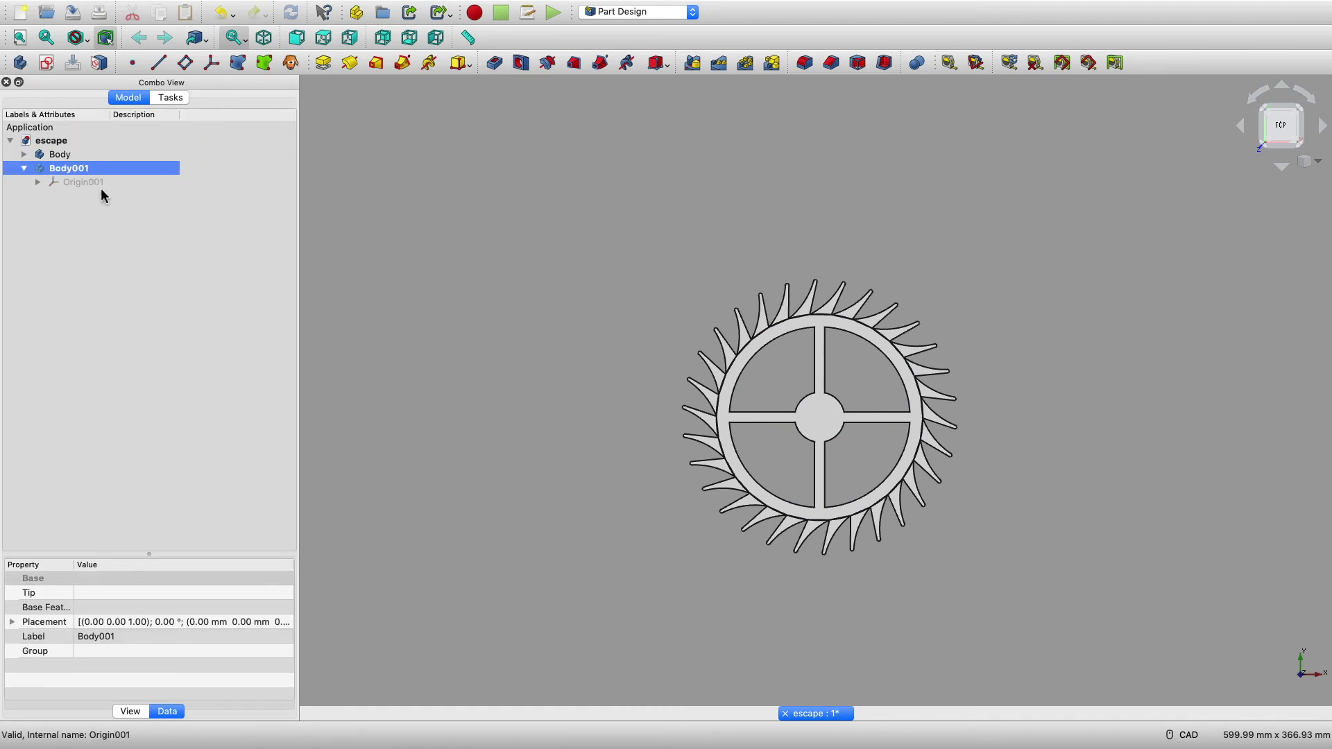
{"action": "left_click", "coordinate": [693, 11]}
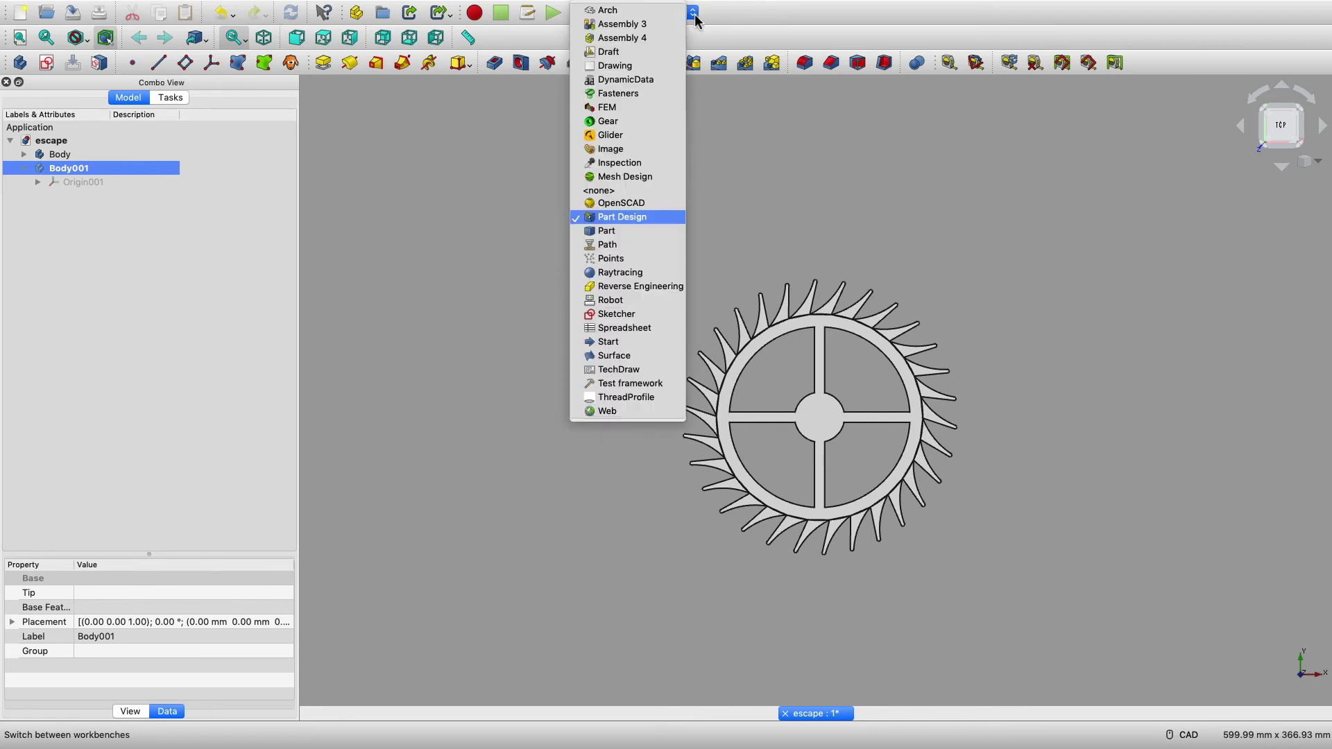
{"action": "left_click", "coordinate": [608, 121]}
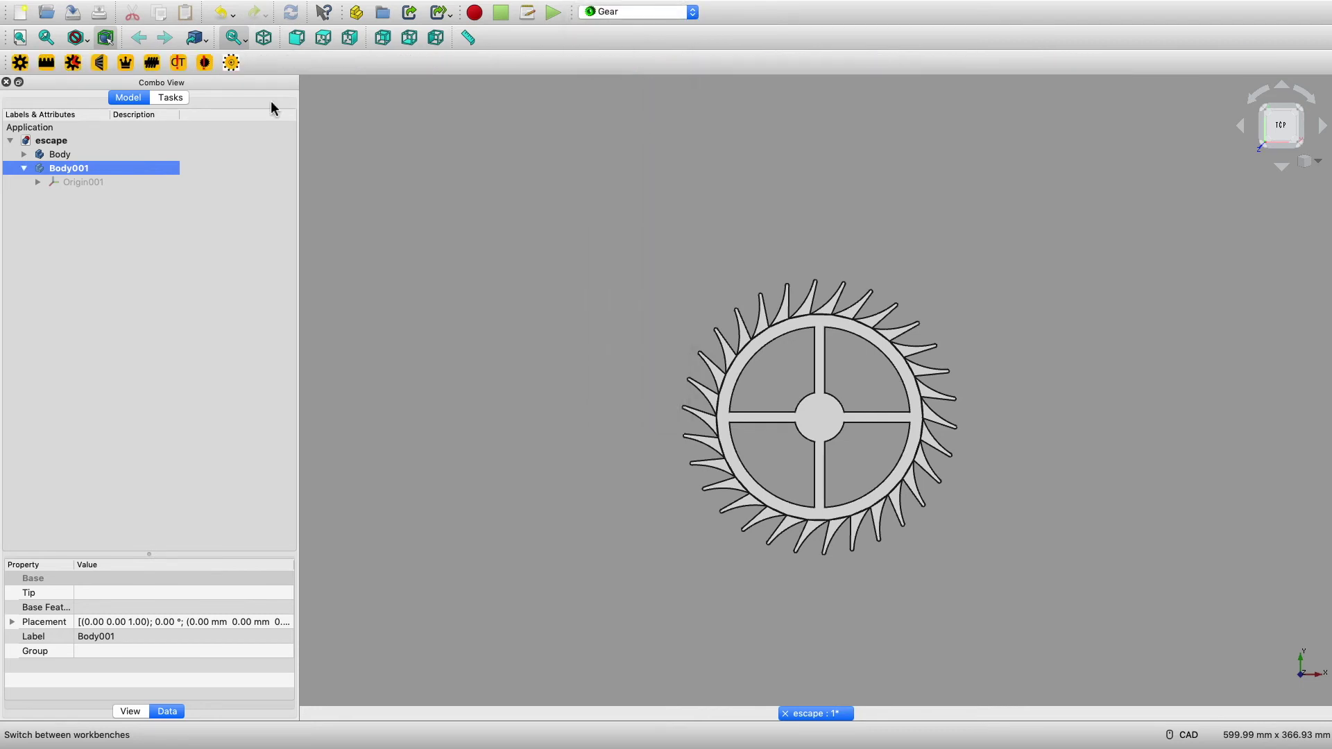
{"action": "left_click", "coordinate": [20, 62]}
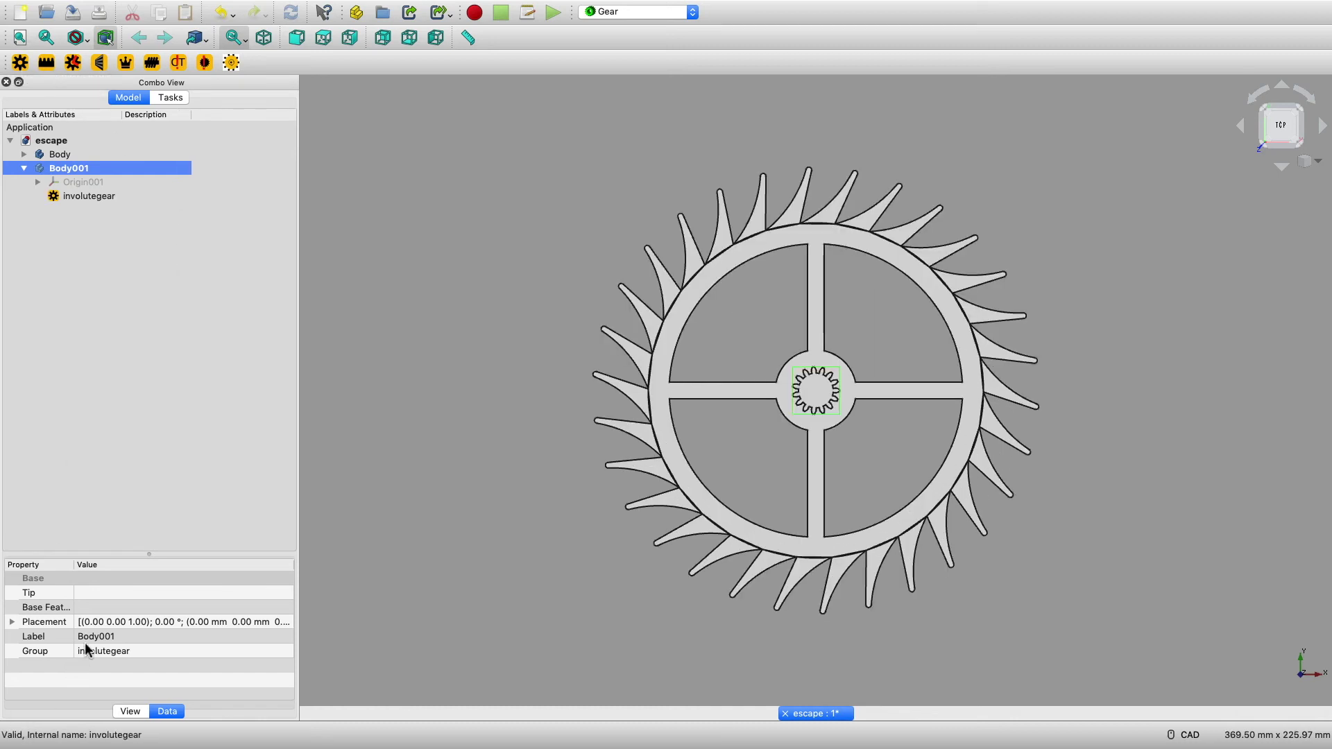
{"action": "left_click", "coordinate": [129, 195]}
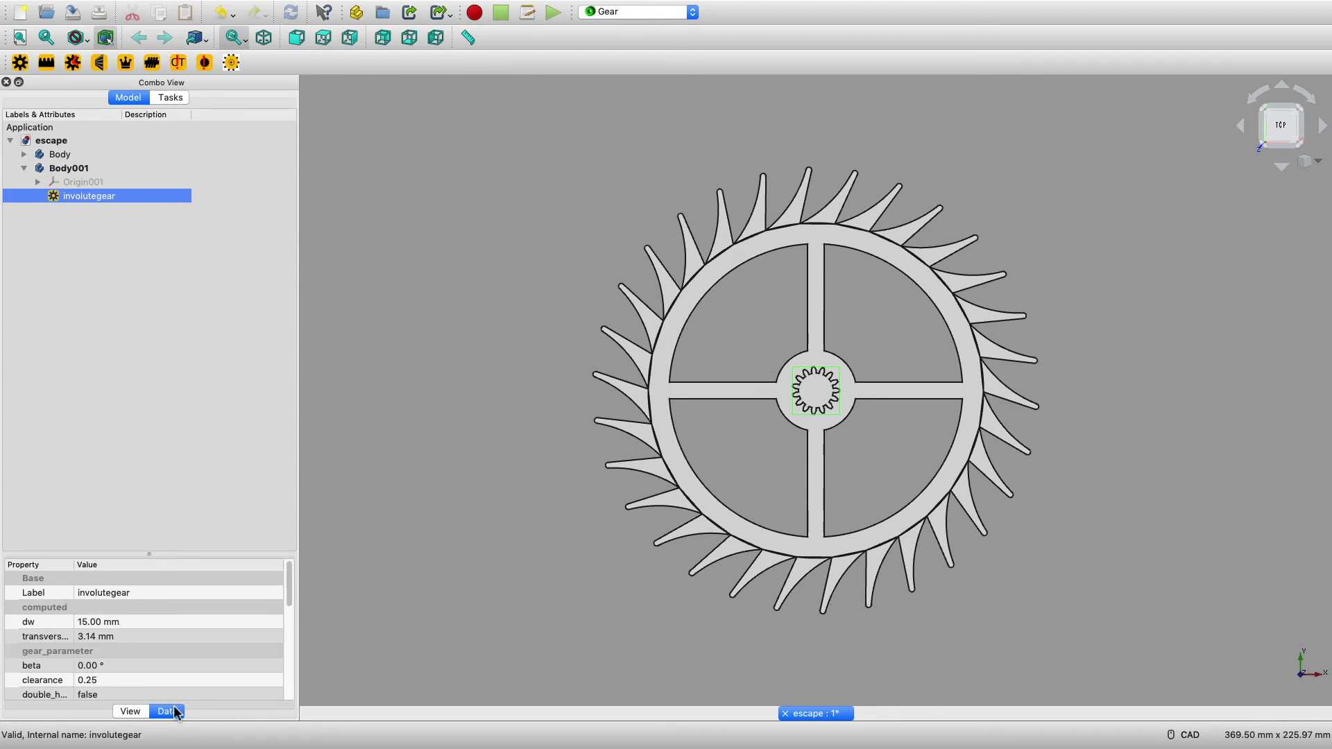
Step: Set the involute gear to 12 teeth, 2 mm module and 25 mm height
{"action": "left_click", "coordinate": [103, 522]}
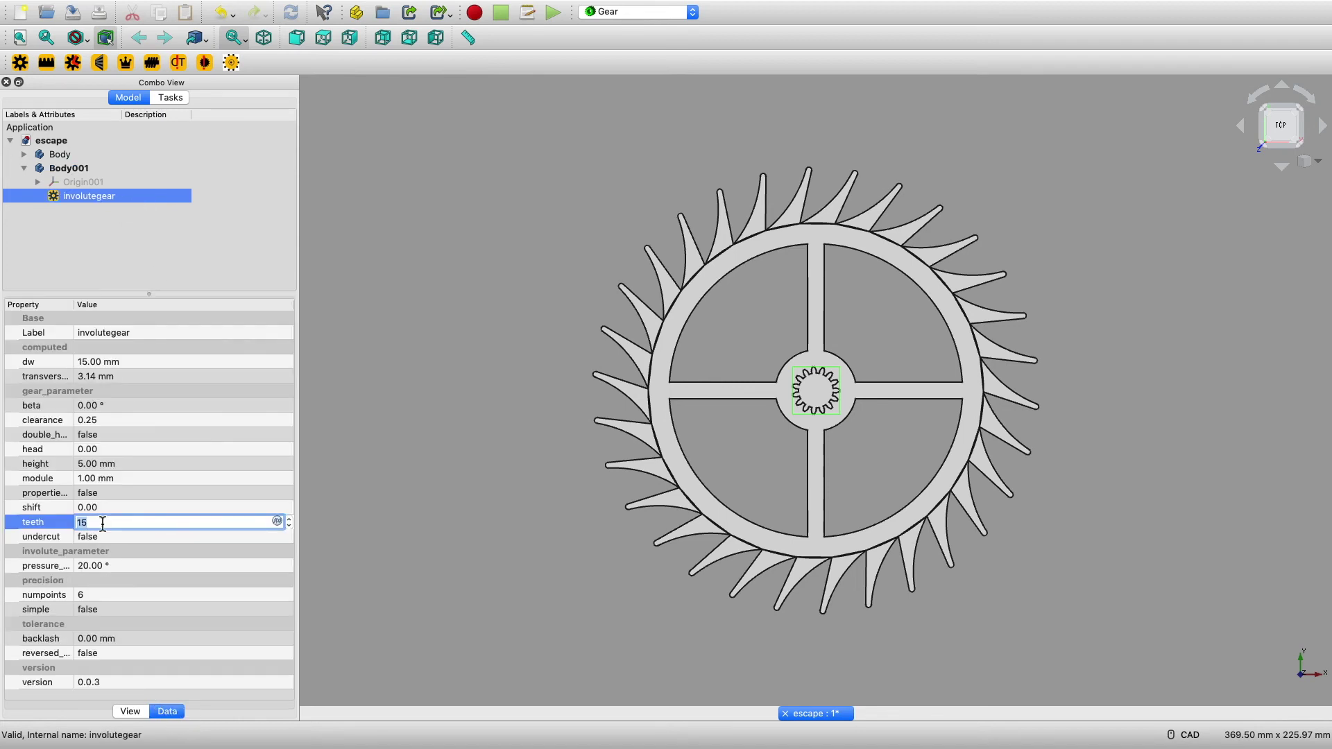
{"action": "type", "text": "12"}
{"action": "left_click", "coordinate": [123, 478]}
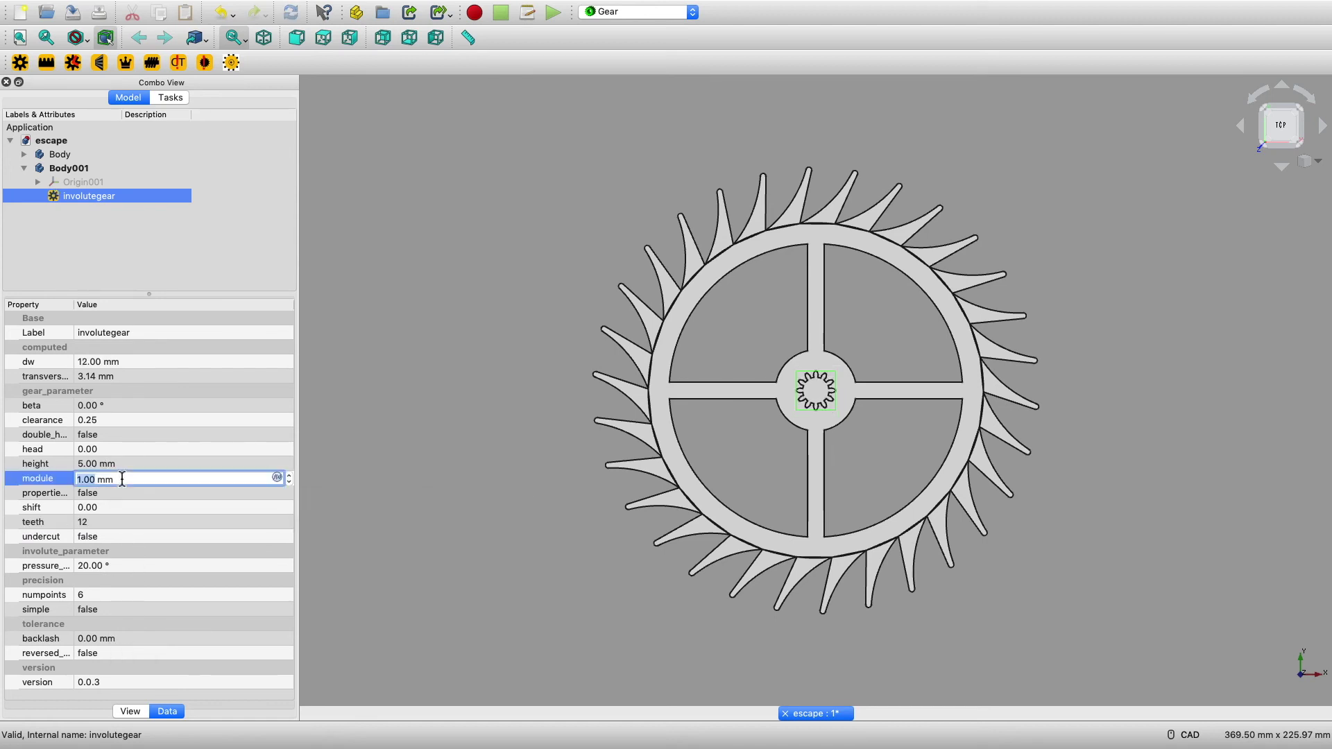
{"action": "type", "text": "2"}
{"action": "left_click", "coordinate": [131, 464]}
{"action": "type", "text": "2"}
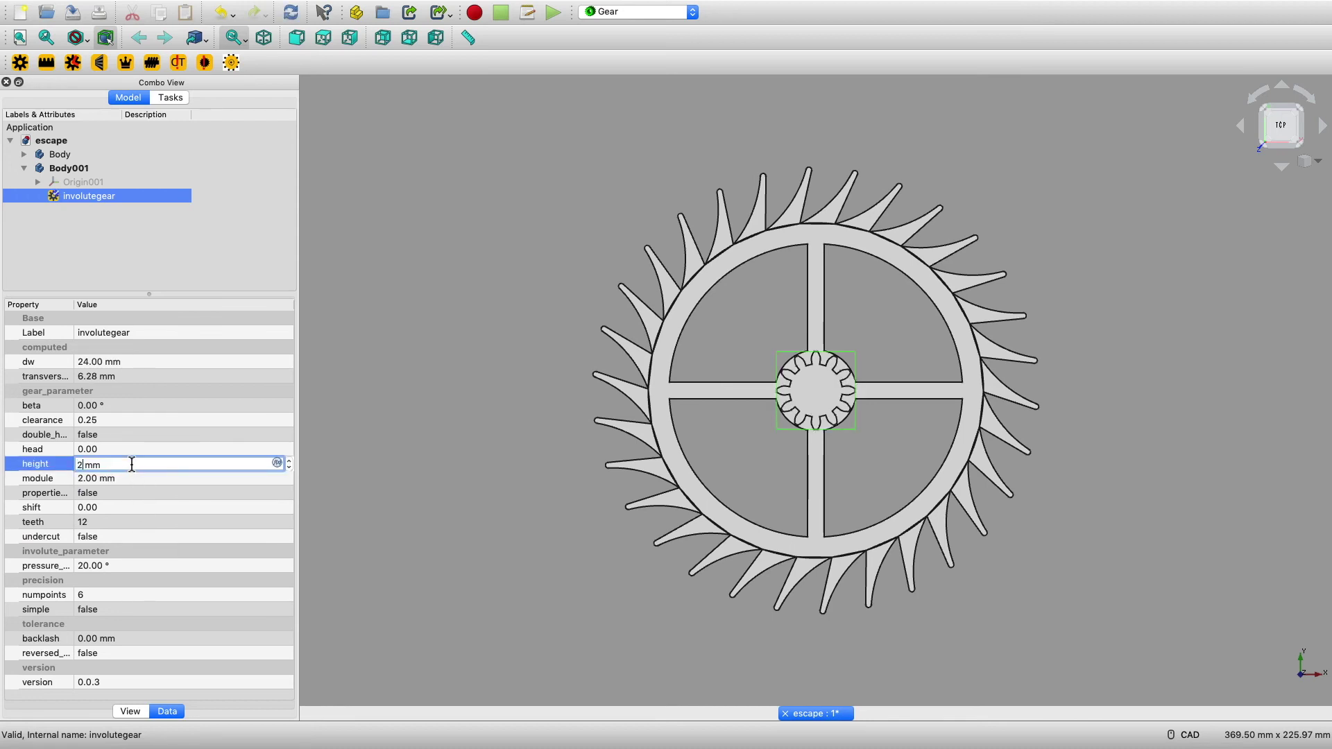
{"action": "left_click", "coordinate": [499, 428]}
{"action": "middle_click_drag", "start_coordinate": [500, 428], "coordinate": [466, 412]}
{"action": "left_click", "coordinate": [639, 12]}
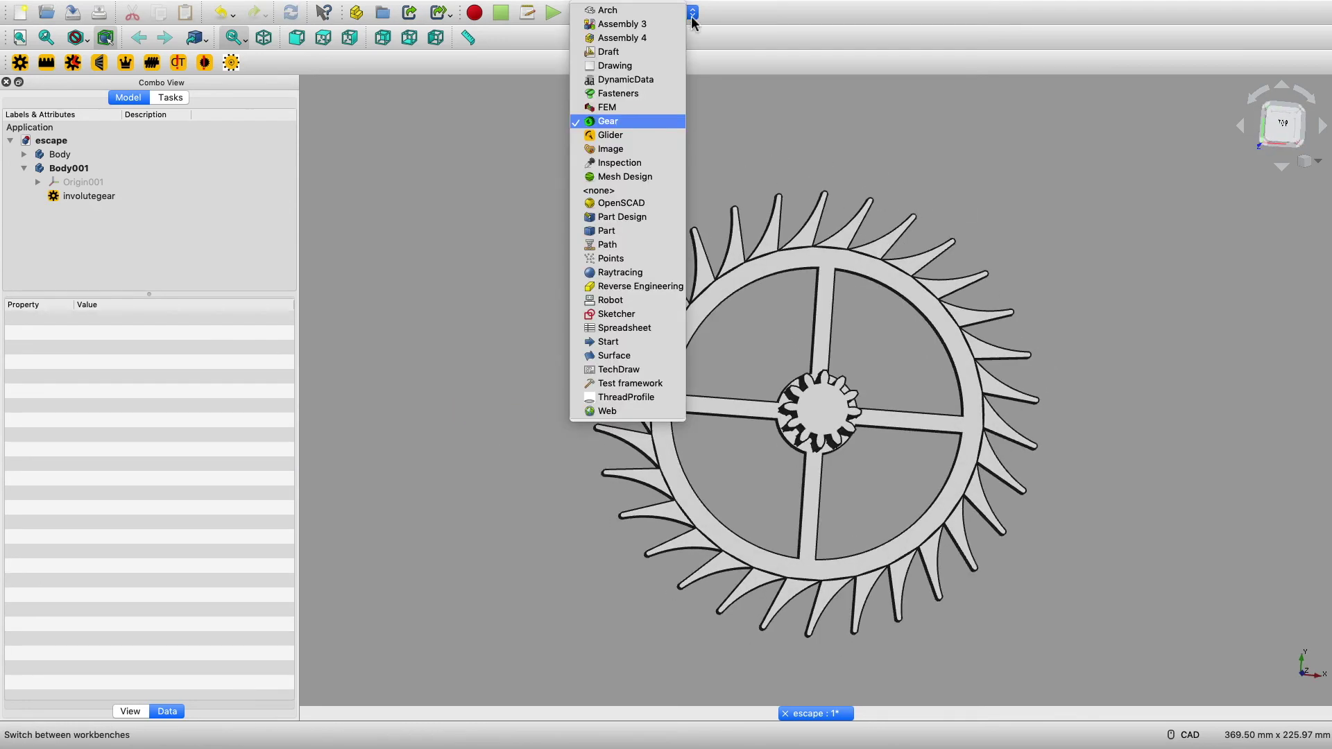
Step: In Part Design, fuse the escape wheel body into Body001 with a Boolean add
{"action": "left_click", "coordinate": [644, 218]}
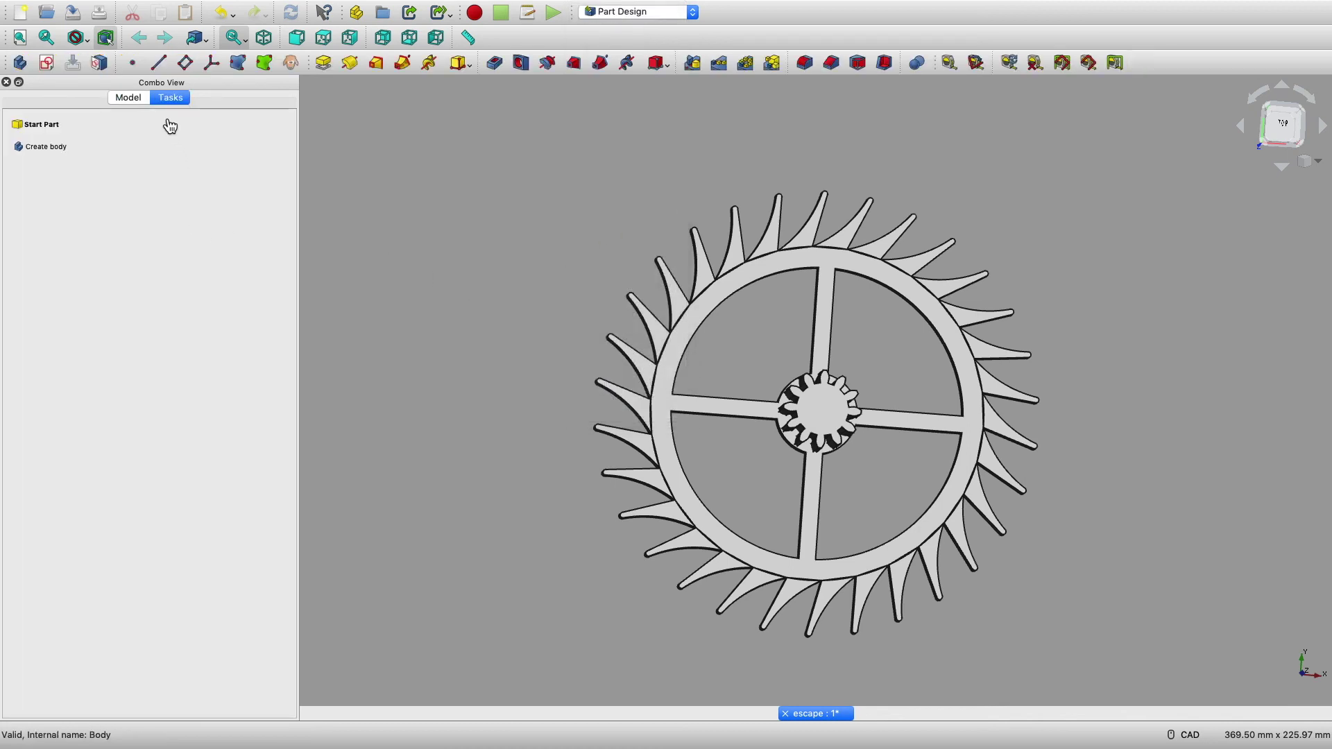
{"action": "left_click", "coordinate": [126, 97]}
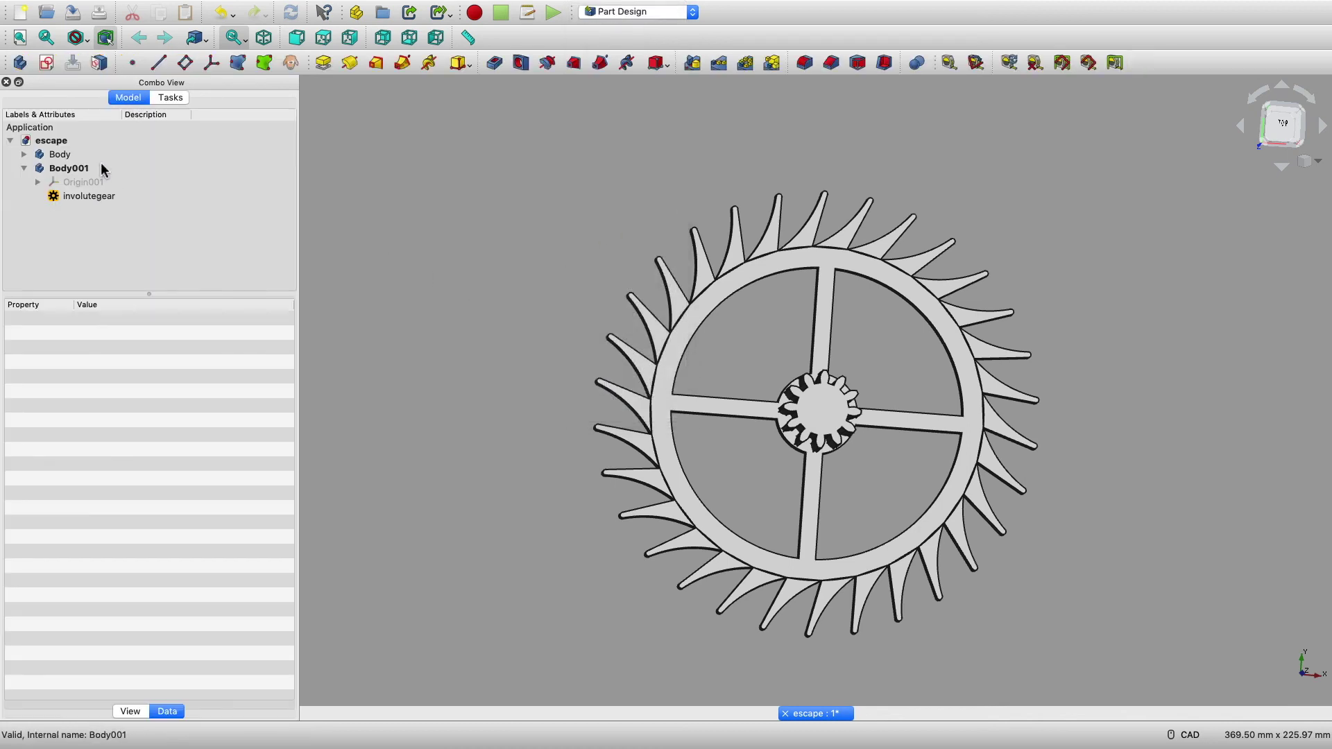
{"action": "left_click", "coordinate": [105, 169]}
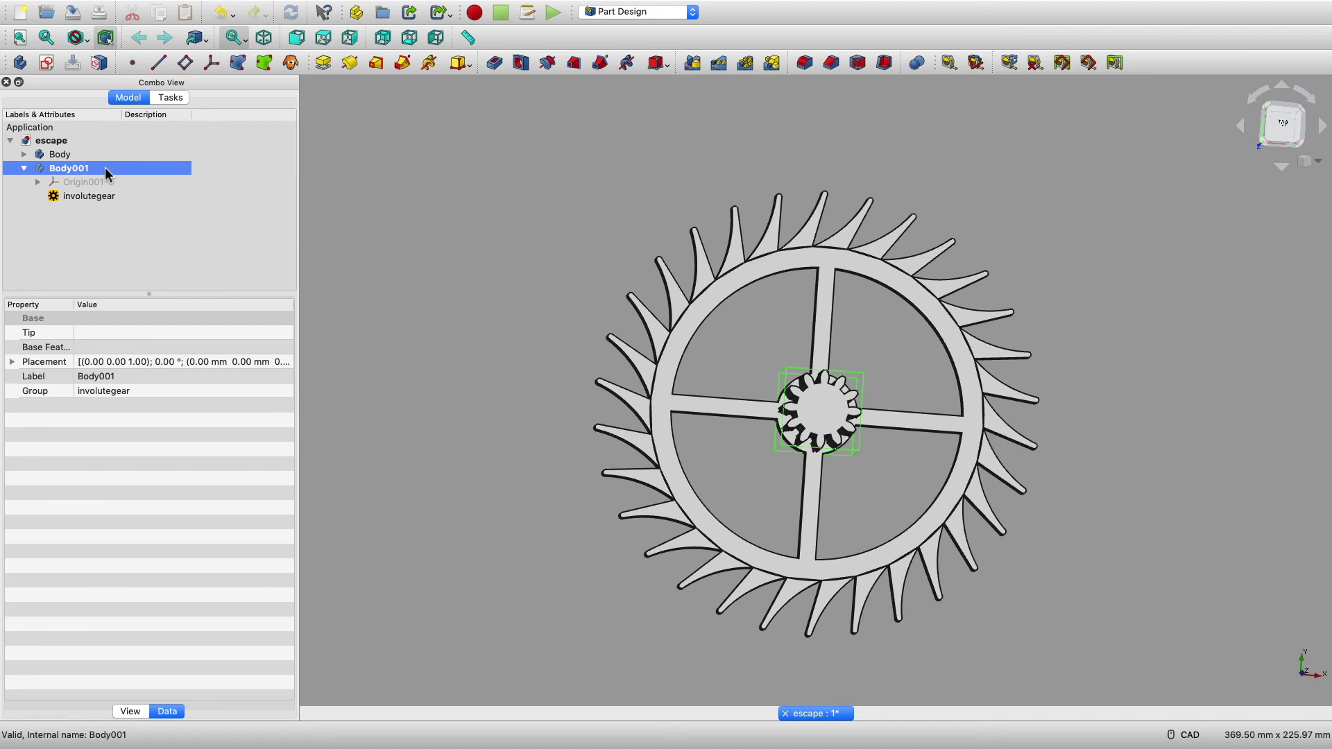
{"action": "left_click", "coordinate": [916, 63]}
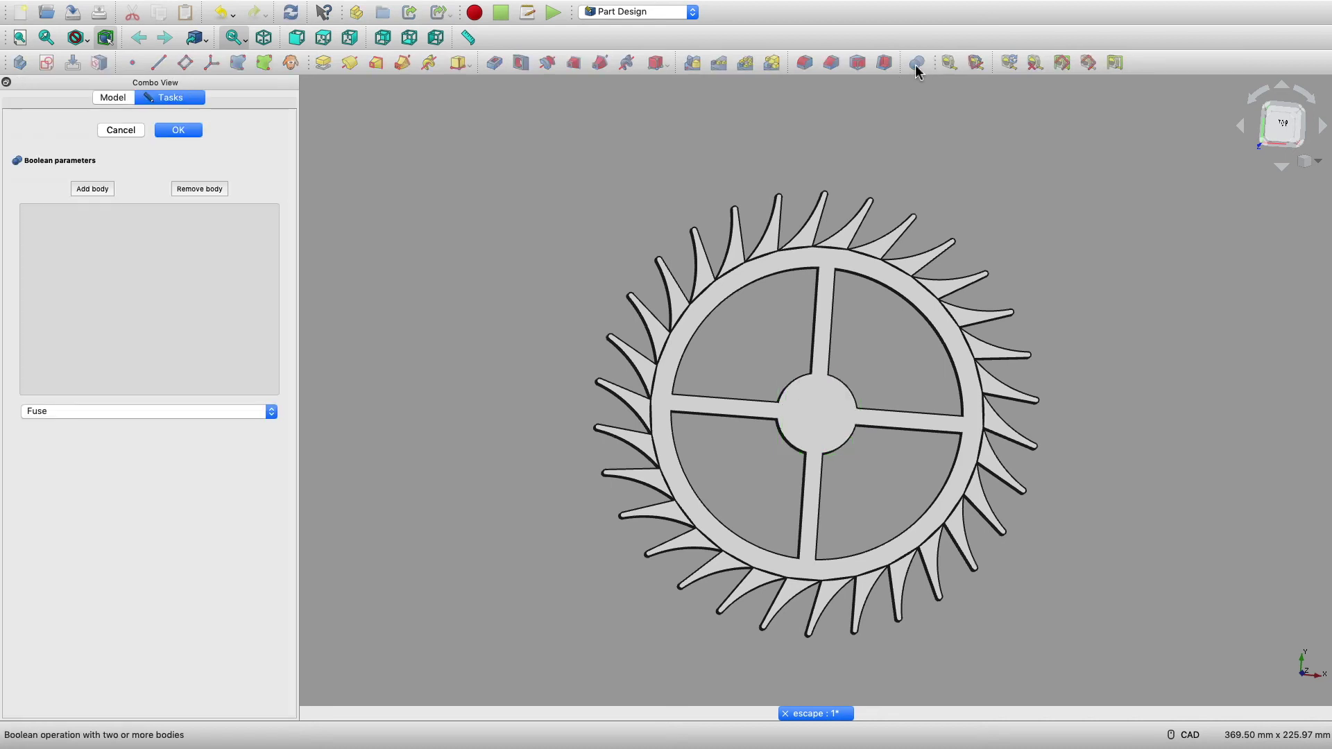
{"action": "left_click", "coordinate": [98, 190]}
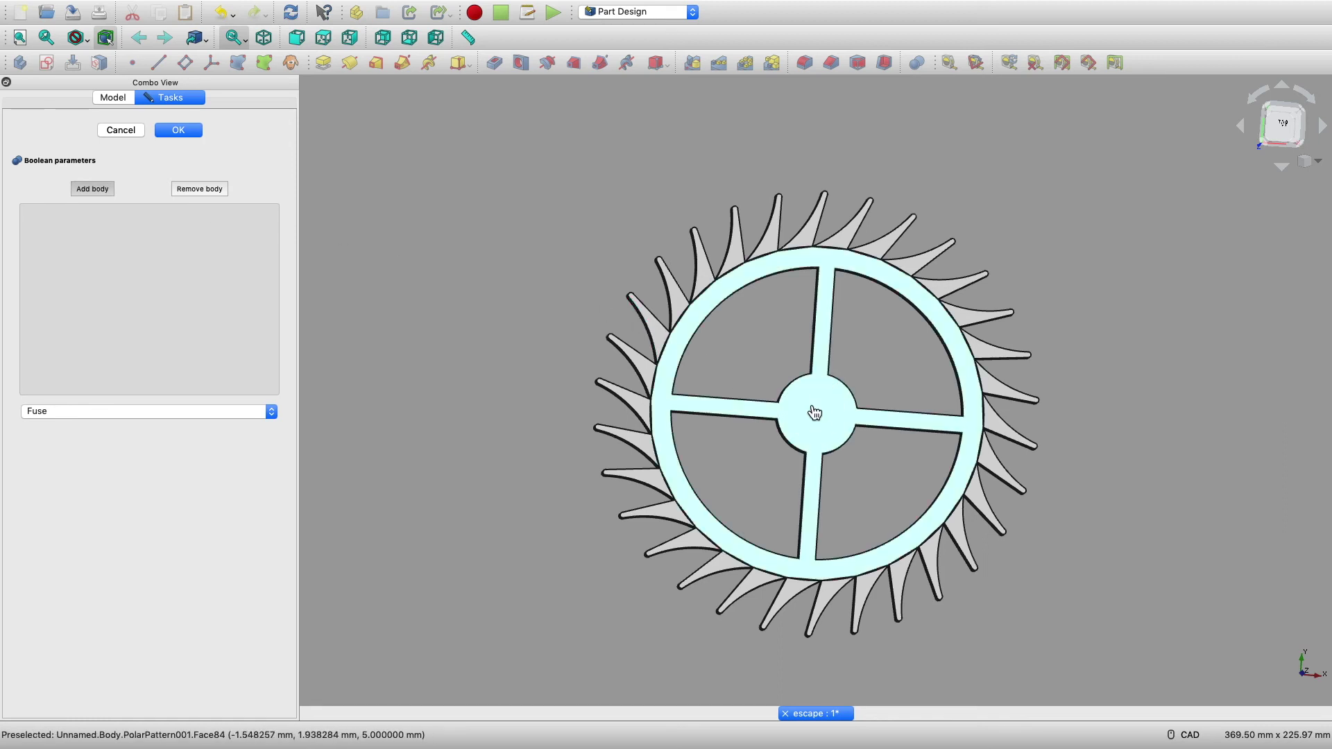
{"action": "left_click", "coordinate": [180, 138]}
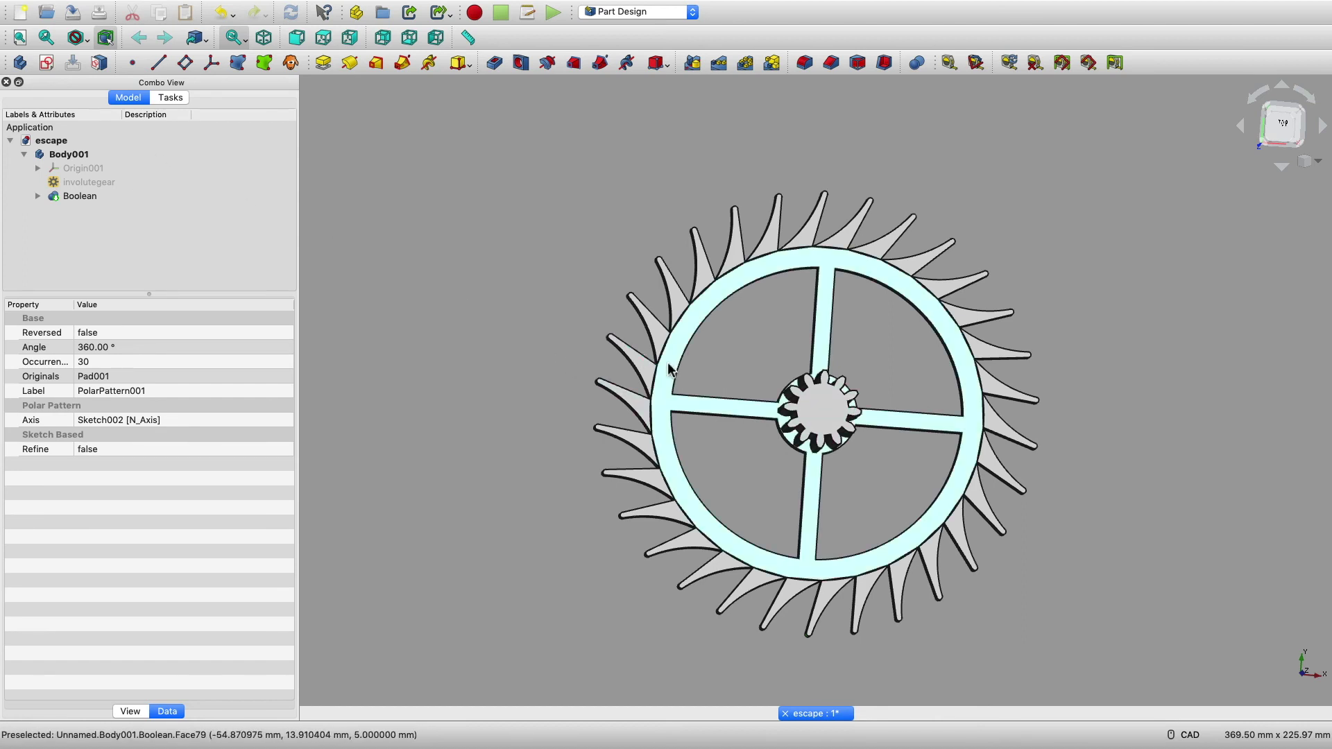
Step: Hide and reshow the fused Body001, then start a new sketch in it
{"action": "left_click", "coordinate": [114, 157]}
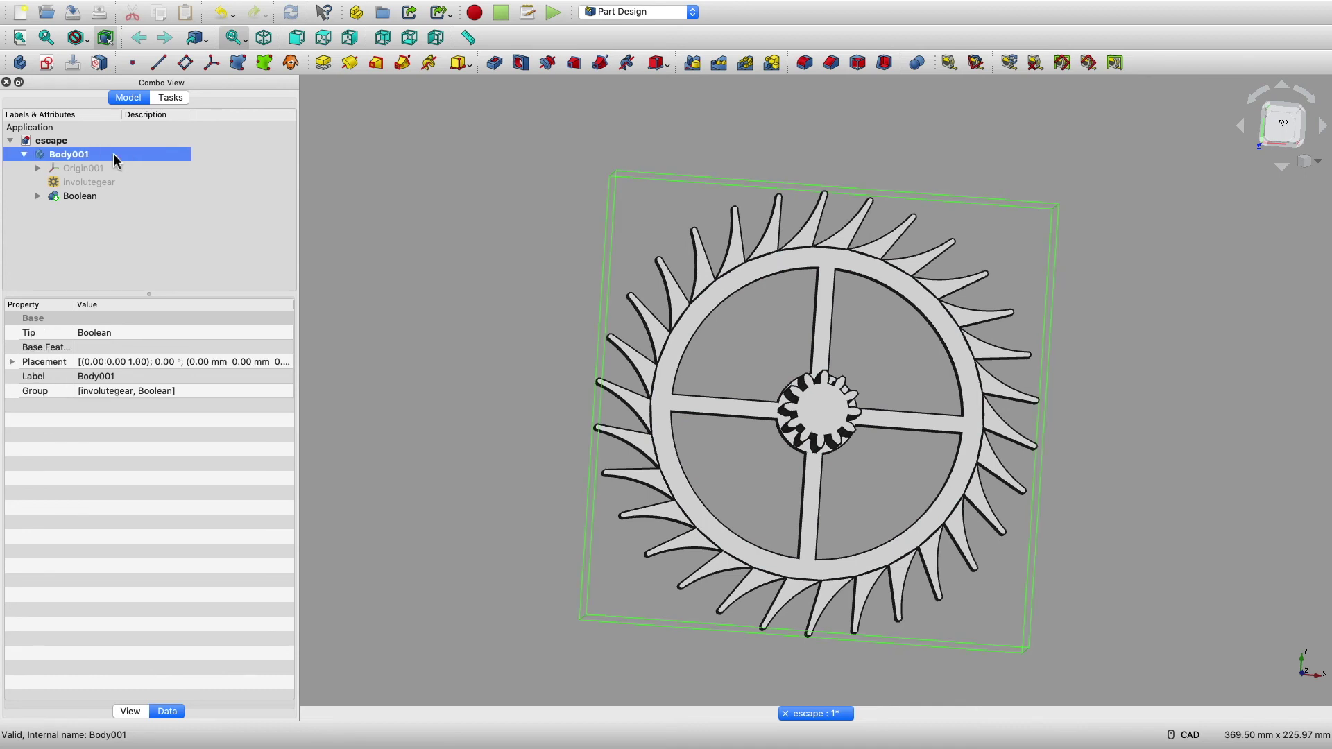
{"action": "key", "text": "space"}
{"action": "key", "text": "space"}
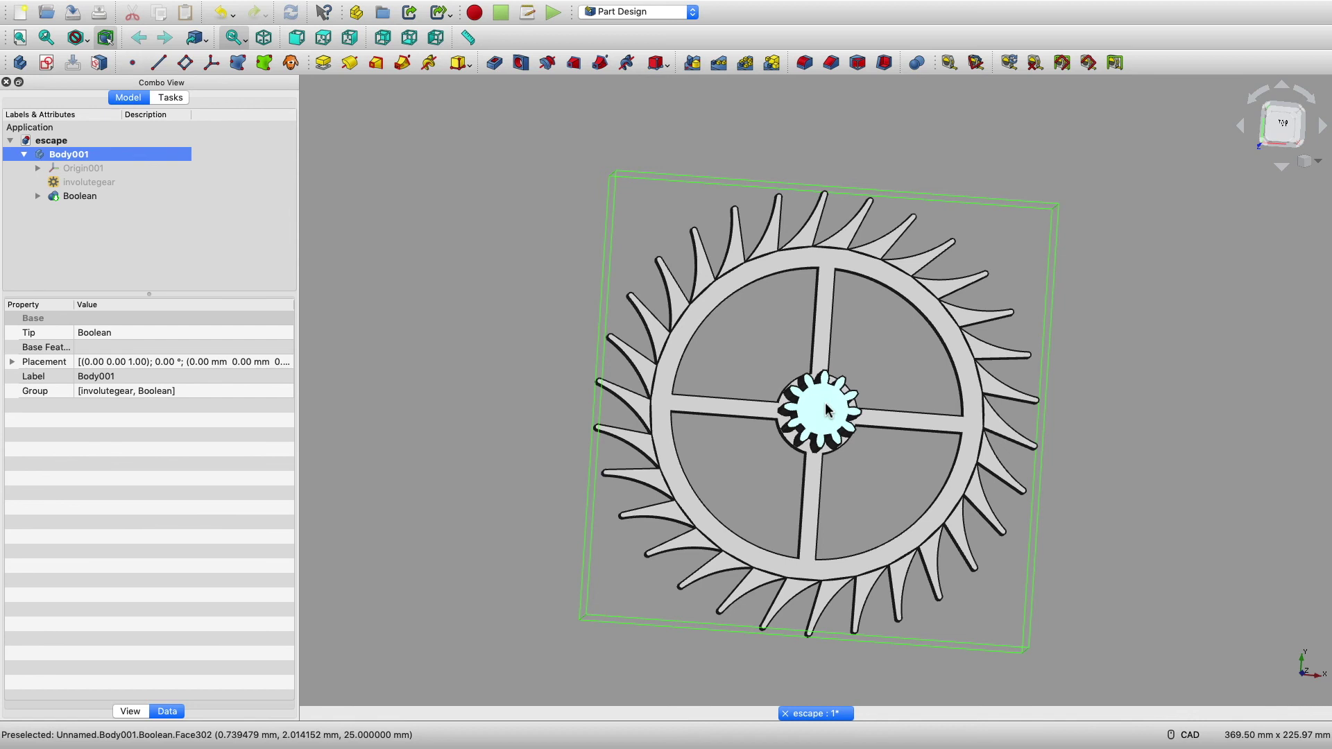
{"action": "left_click", "coordinate": [48, 64]}
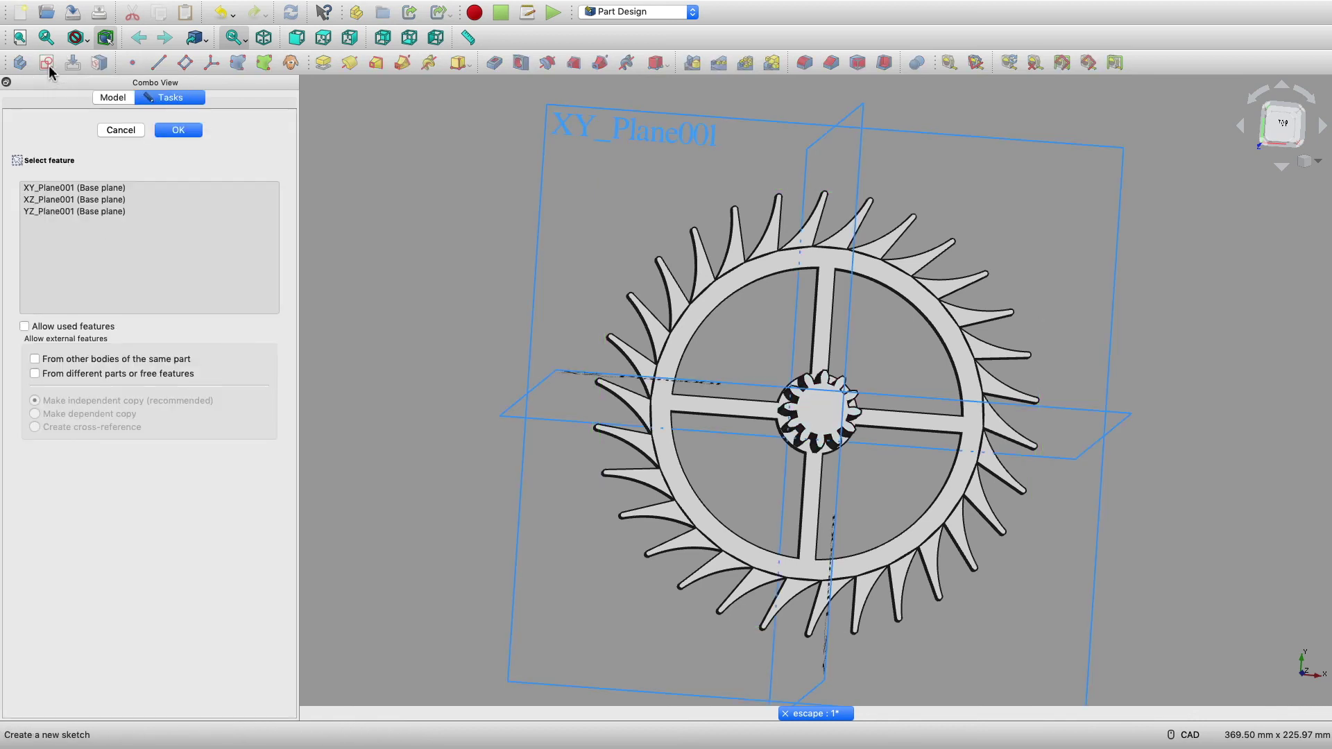
Step: Place the sketch on XY_Plane001 and hide Body001 to sketch unobstructed
{"action": "left_click", "coordinate": [111, 187]}
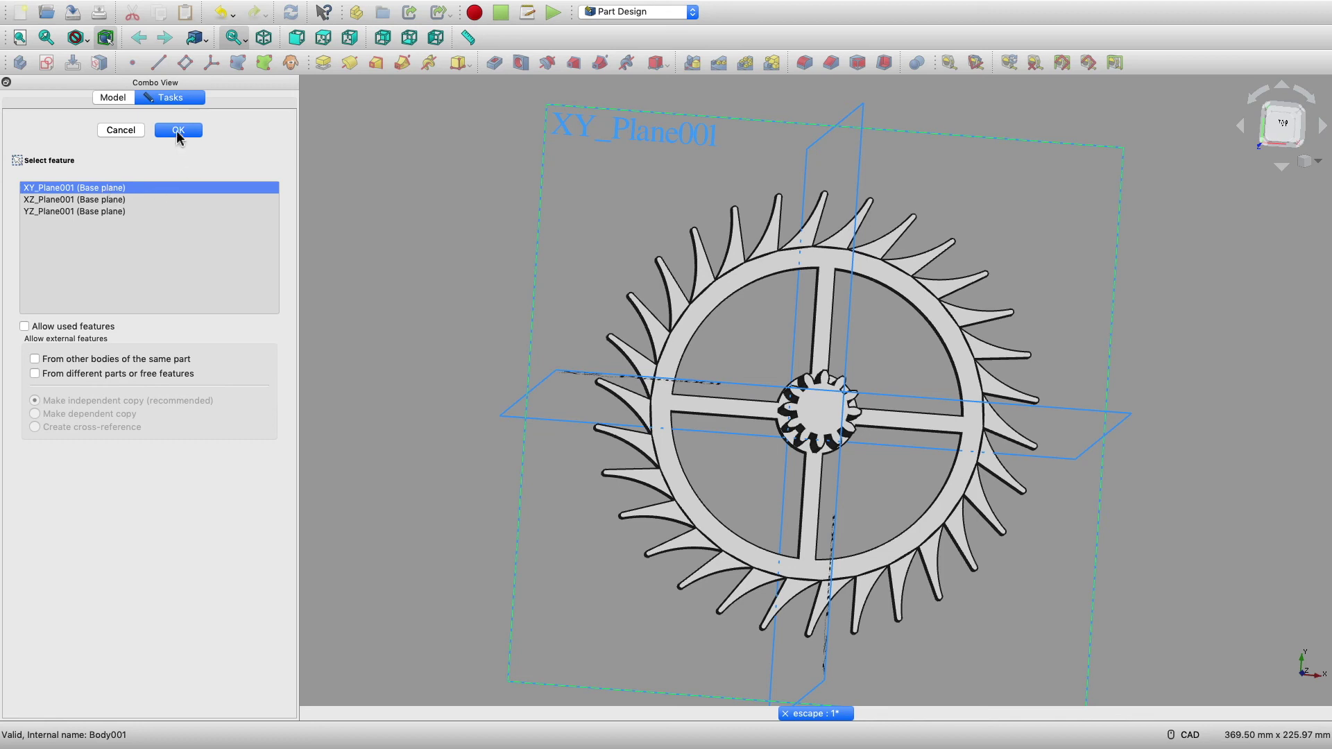
{"action": "left_click", "coordinate": [177, 132]}
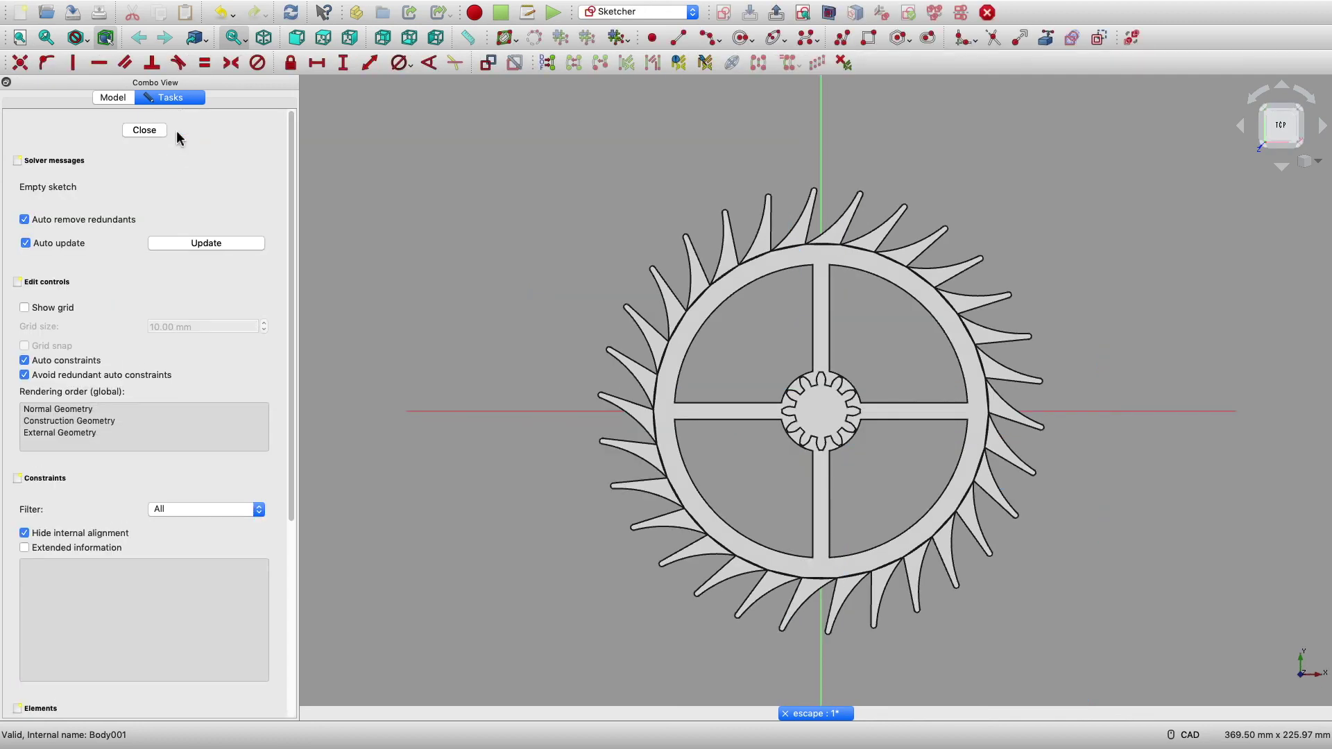
{"action": "left_click", "coordinate": [97, 97]}
{"action": "left_click", "coordinate": [106, 153]}
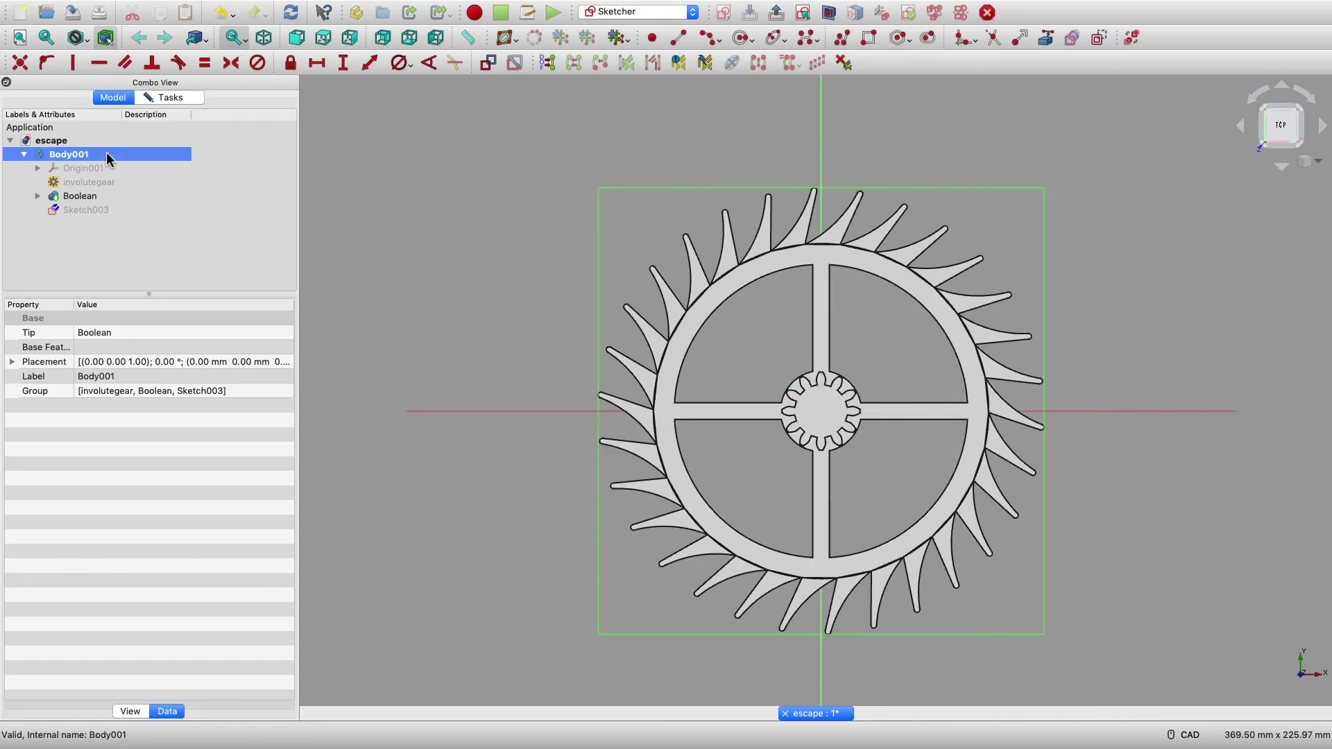
{"action": "key", "text": "space"}
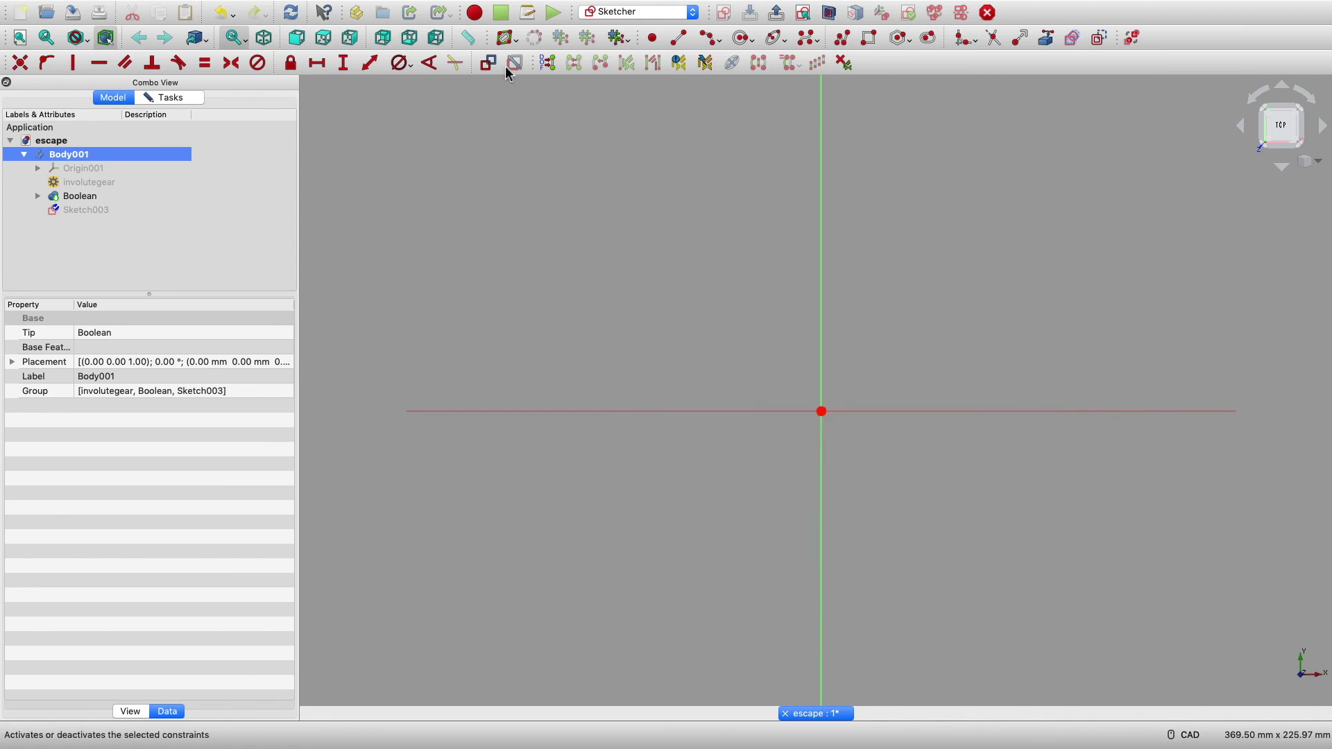
Step: Draw a circle centred on the origin and constrain its diameter to 2.4 mm
{"action": "left_click", "coordinate": [739, 37]}
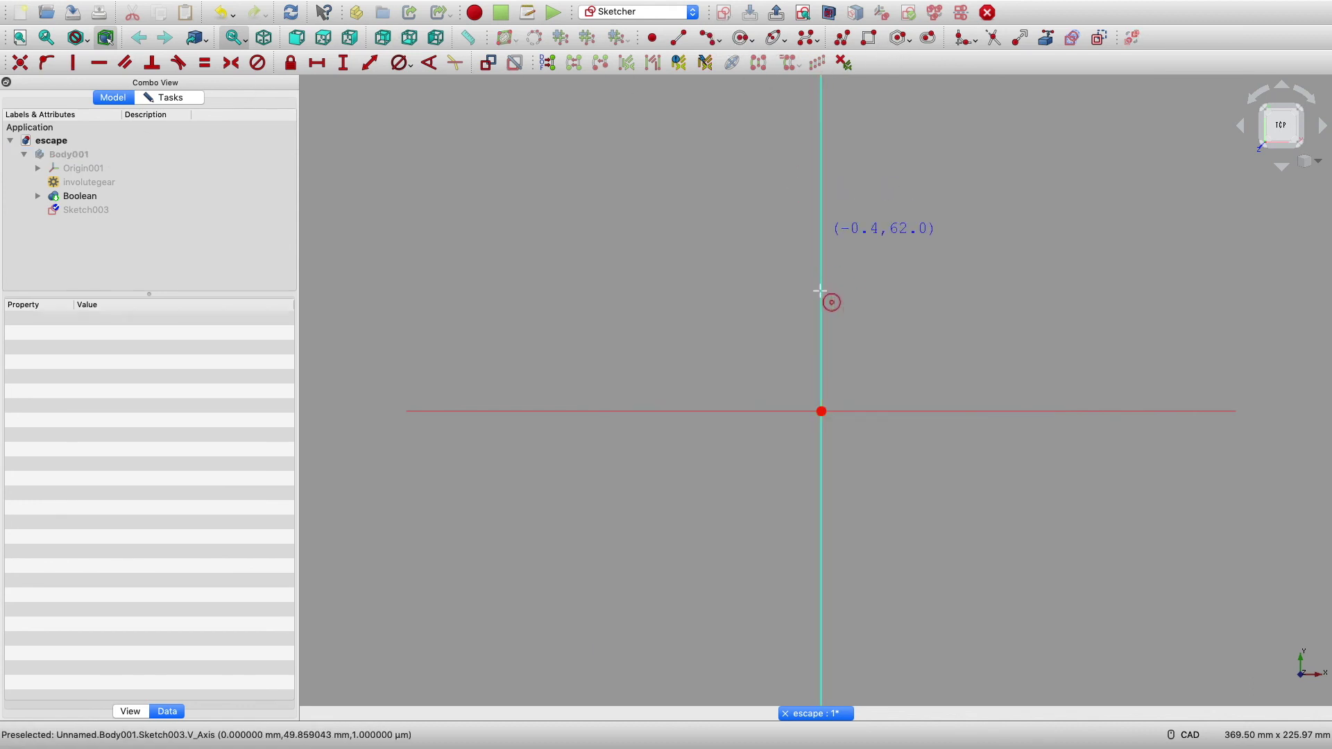
{"action": "left_click", "coordinate": [822, 412]}
{"action": "left_click", "coordinate": [847, 435]}
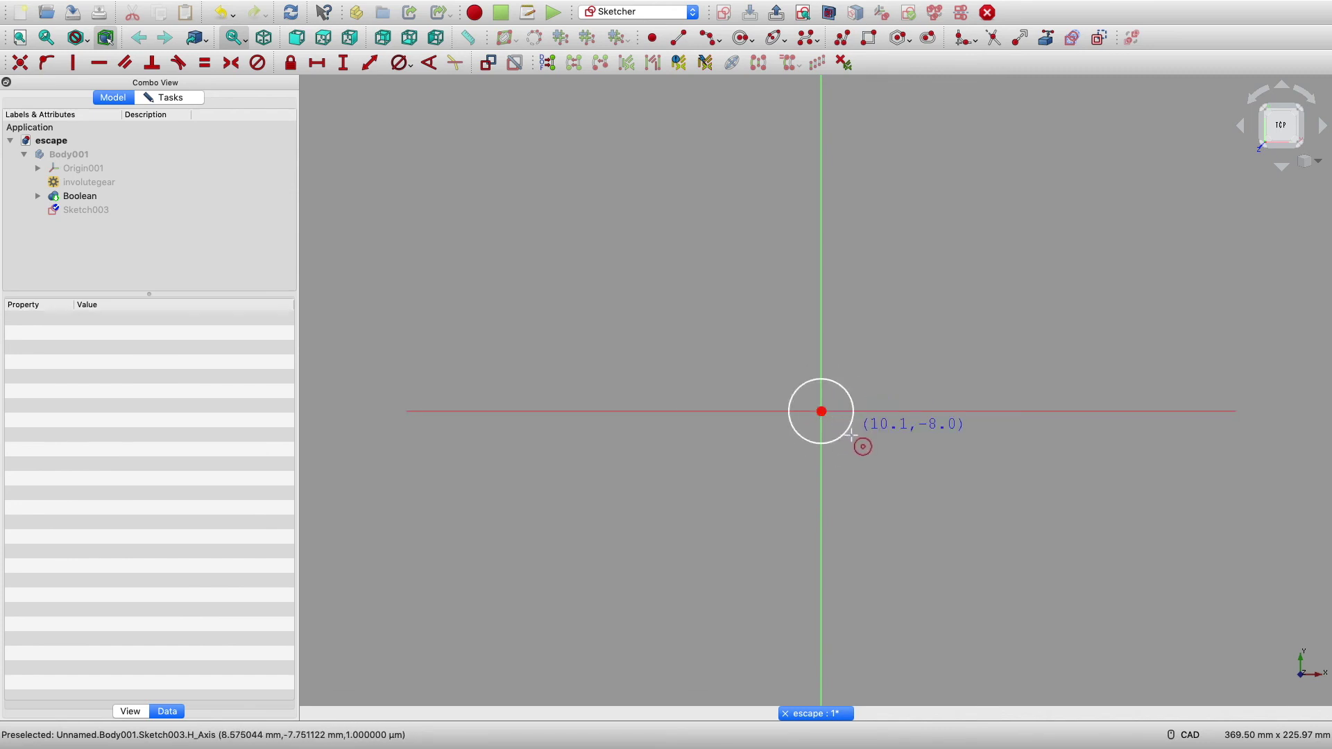
{"action": "right_click", "coordinate": [444, 310]}
{"action": "left_click", "coordinate": [794, 409]}
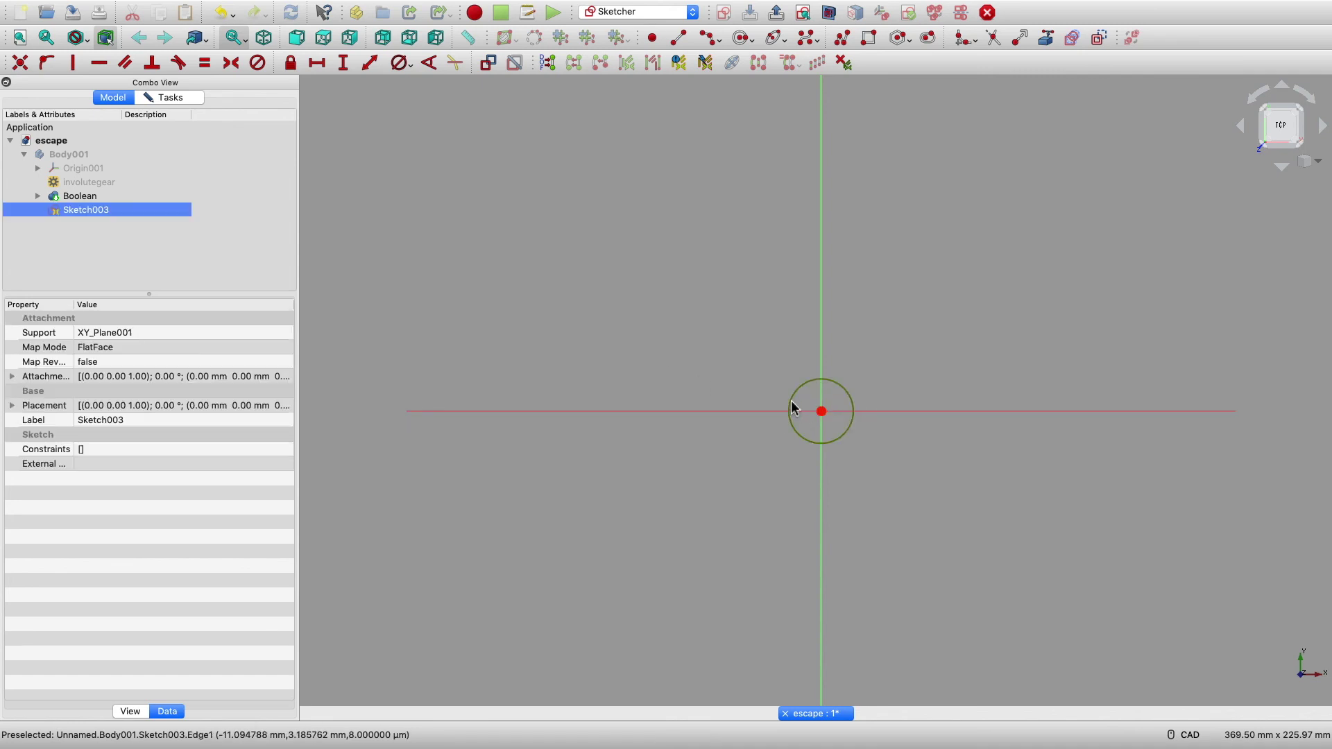
{"action": "left_click", "coordinate": [406, 64]}
{"action": "left_click", "coordinate": [420, 98]}
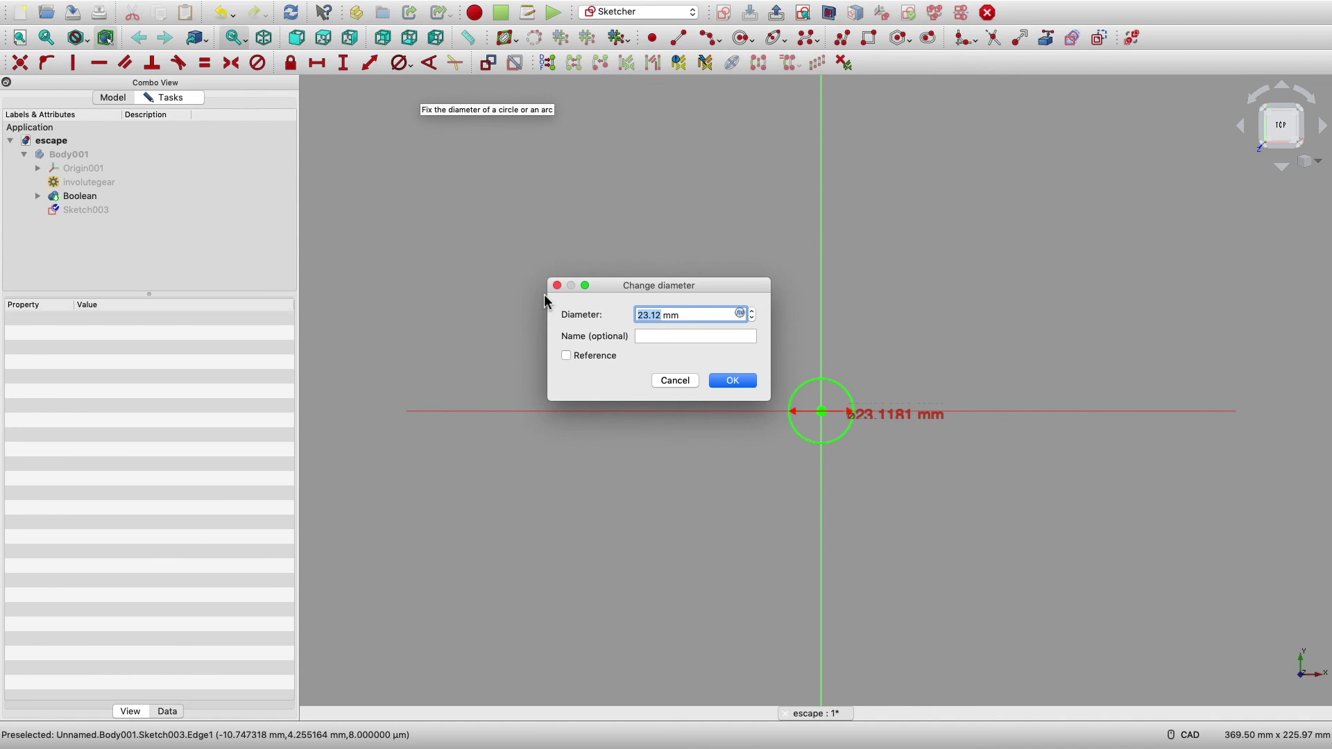
{"action": "type", "text": "2"}
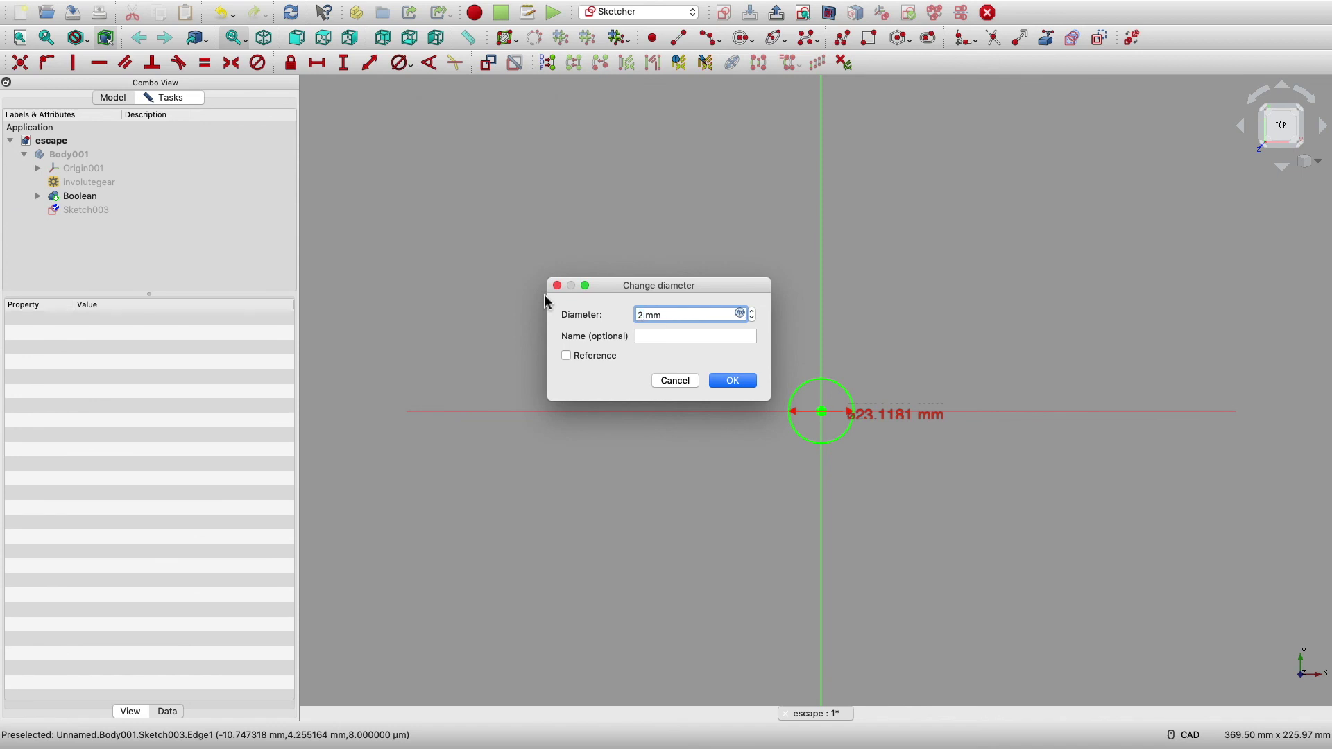
{"action": "type", "text": ".4"}
{"action": "left_click", "coordinate": [745, 381]}
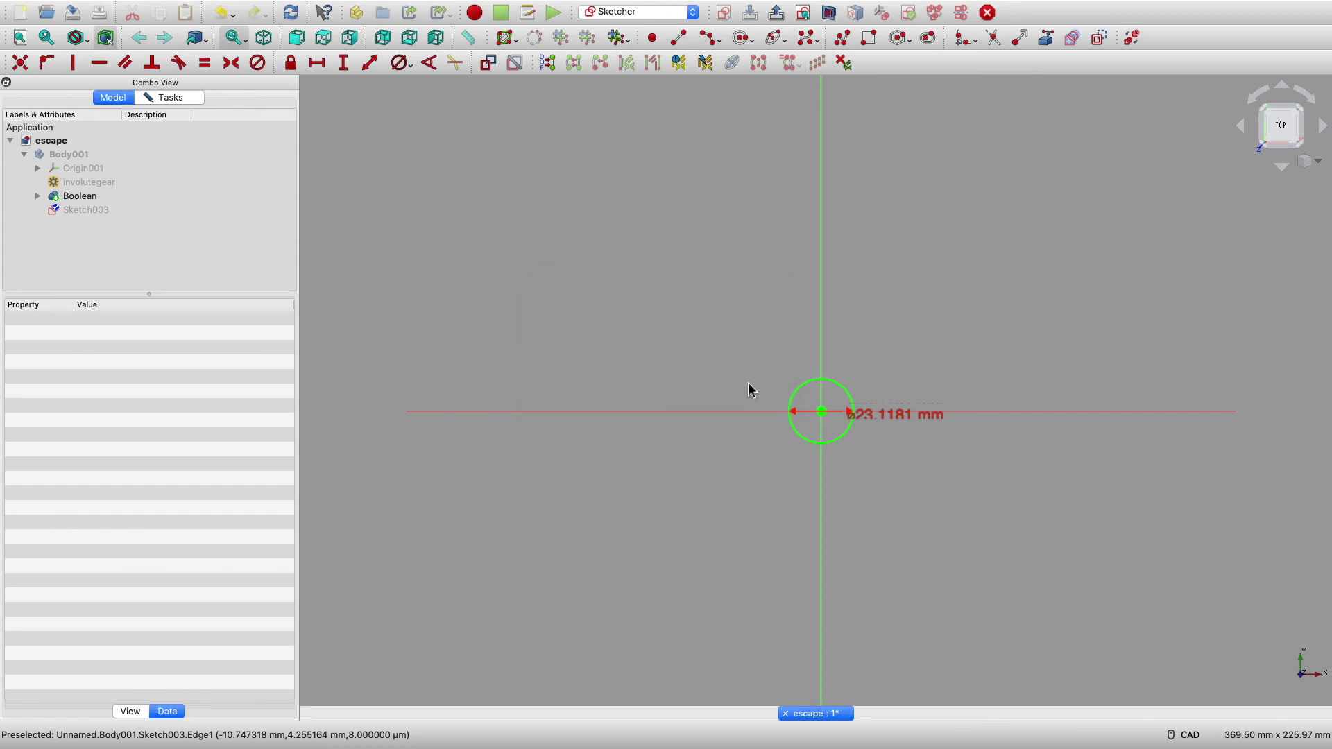
Step: Show the wheel body again and close the circle sketch
{"action": "left_click", "coordinate": [125, 156]}
{"action": "key", "text": "space"}
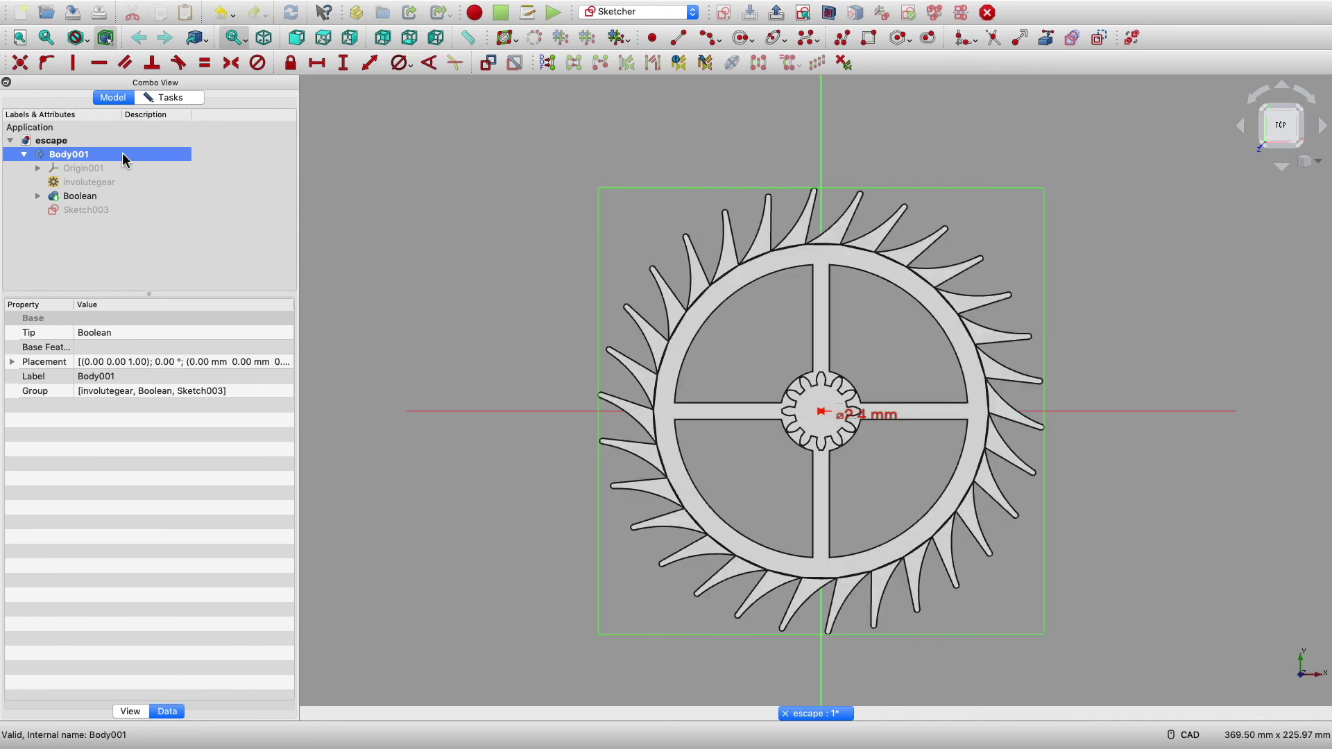
{"action": "left_click", "coordinate": [170, 97]}
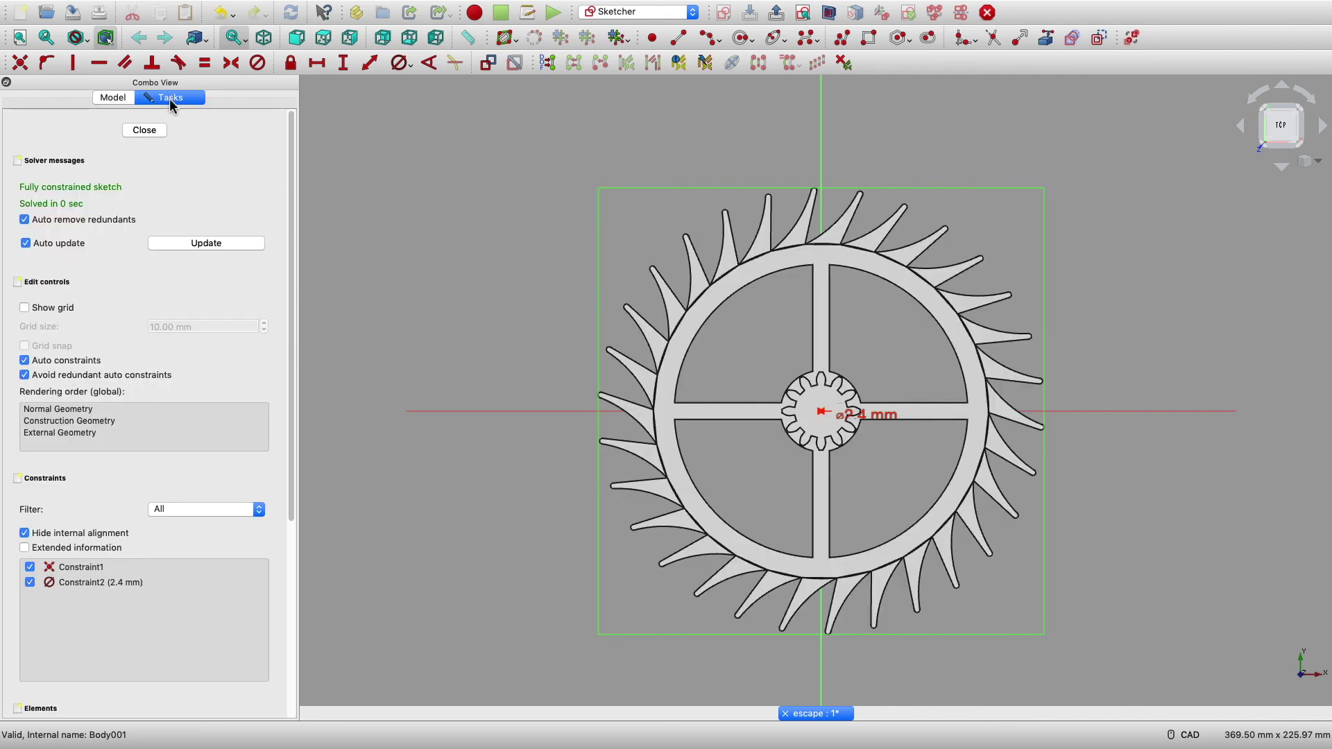
{"action": "left_click", "coordinate": [153, 132]}
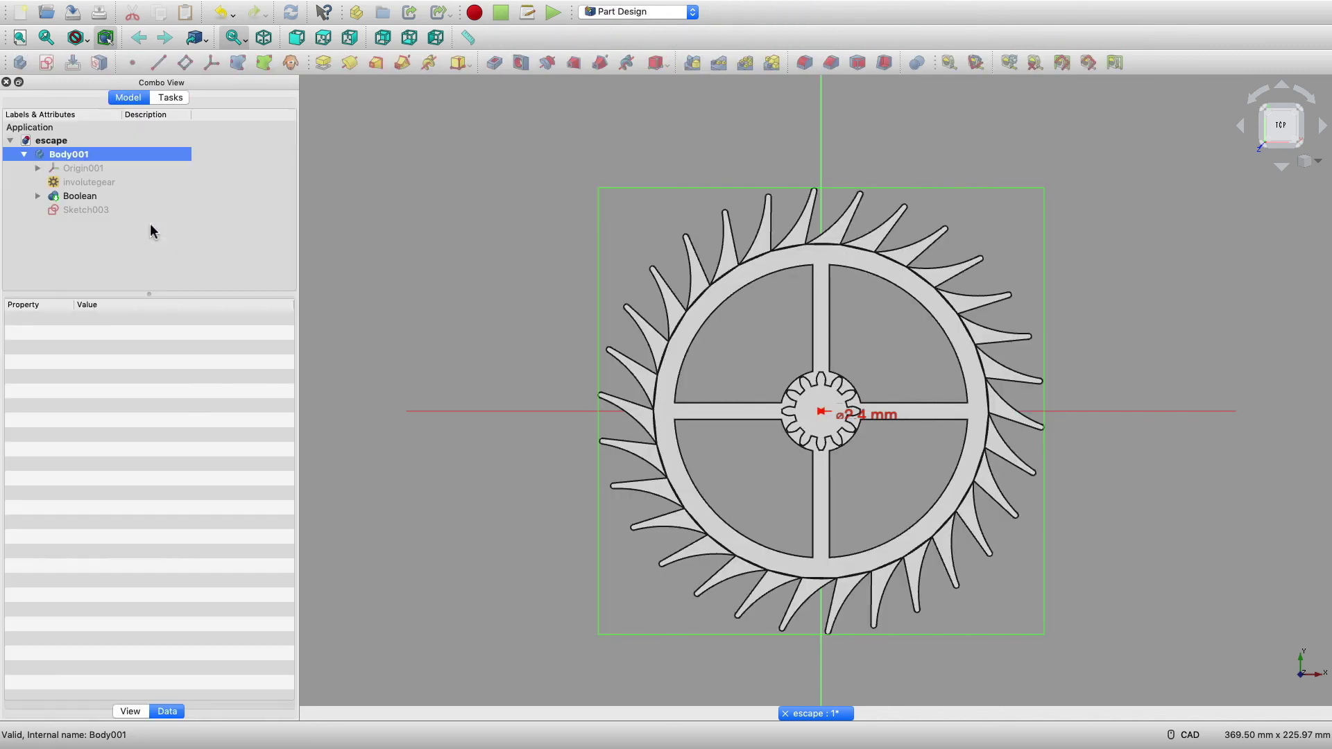
{"action": "left_click", "coordinate": [170, 97]}
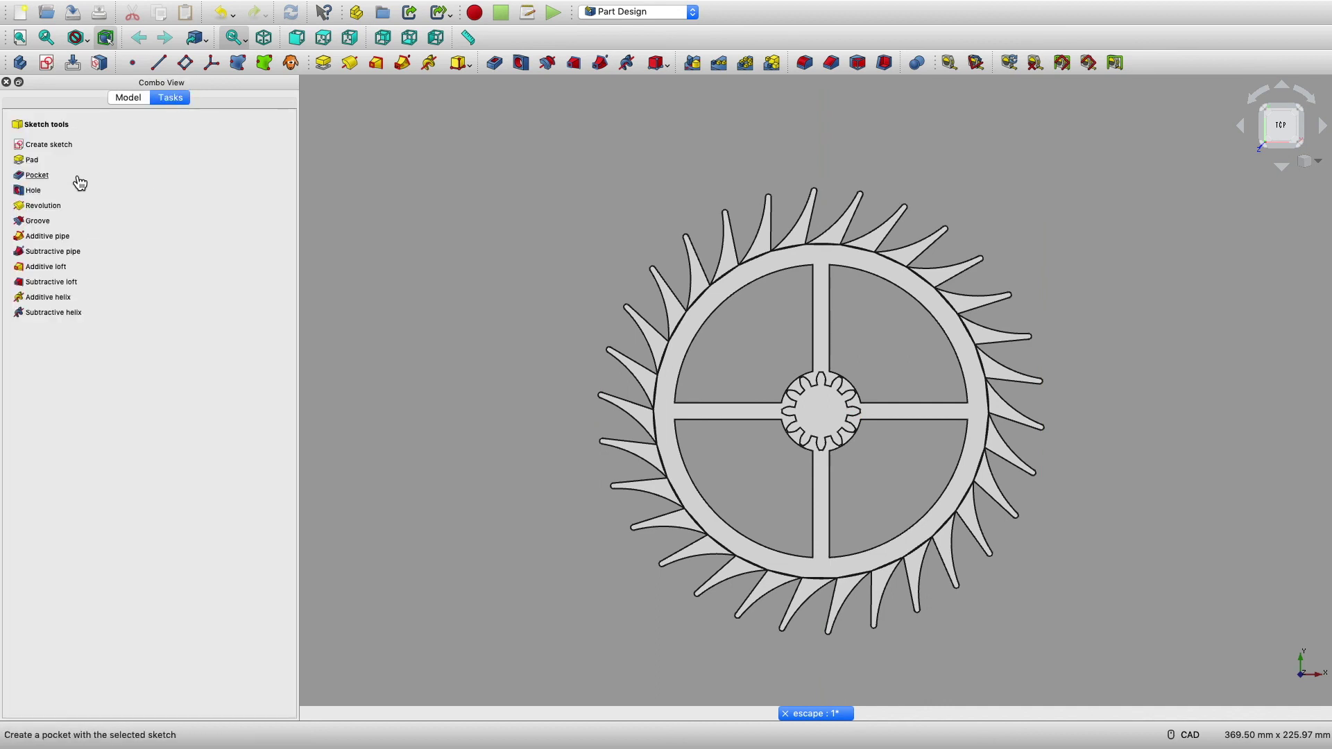
Step: Pocket the 2.4 mm circle 40 mm deep to bore the axle hole through pinion and wheel
{"action": "left_click", "coordinate": [109, 177]}
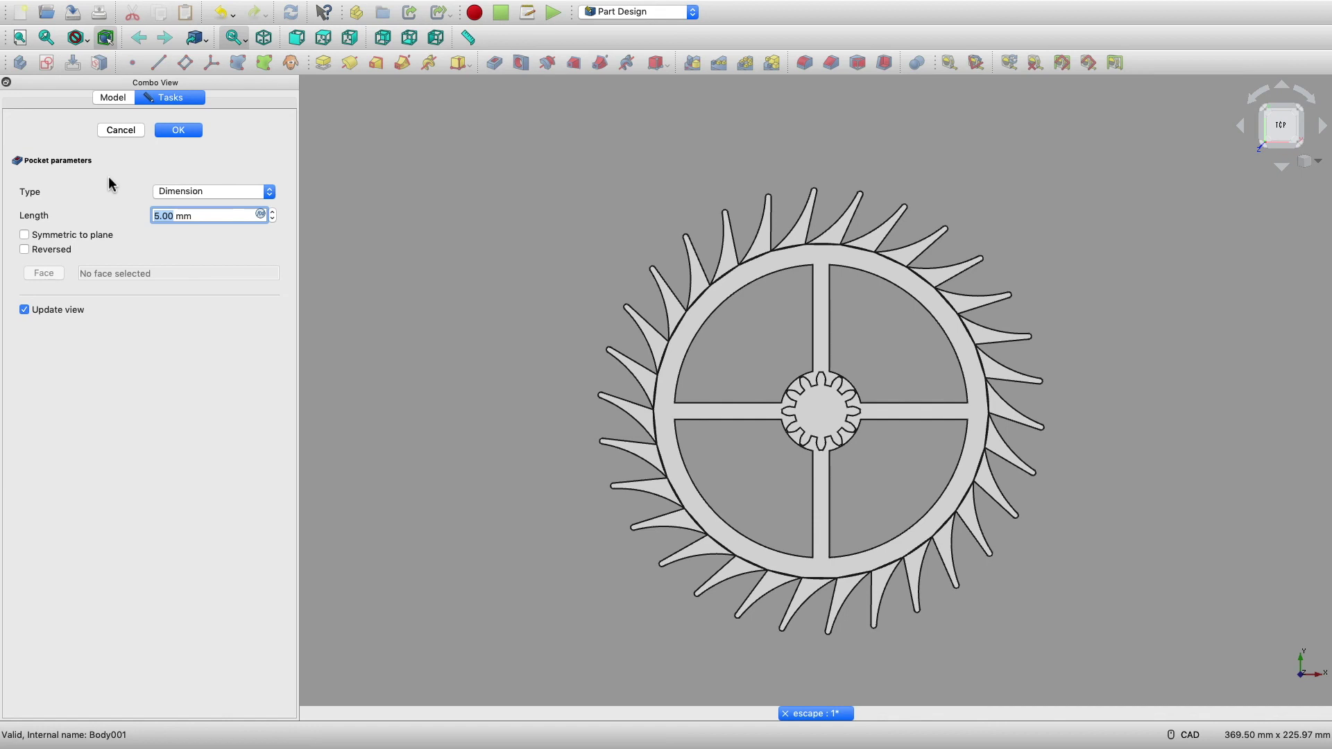
{"action": "left_click_drag", "start_coordinate": [221, 215], "coordinate": [123, 216]}
{"action": "type", "text": "40"}
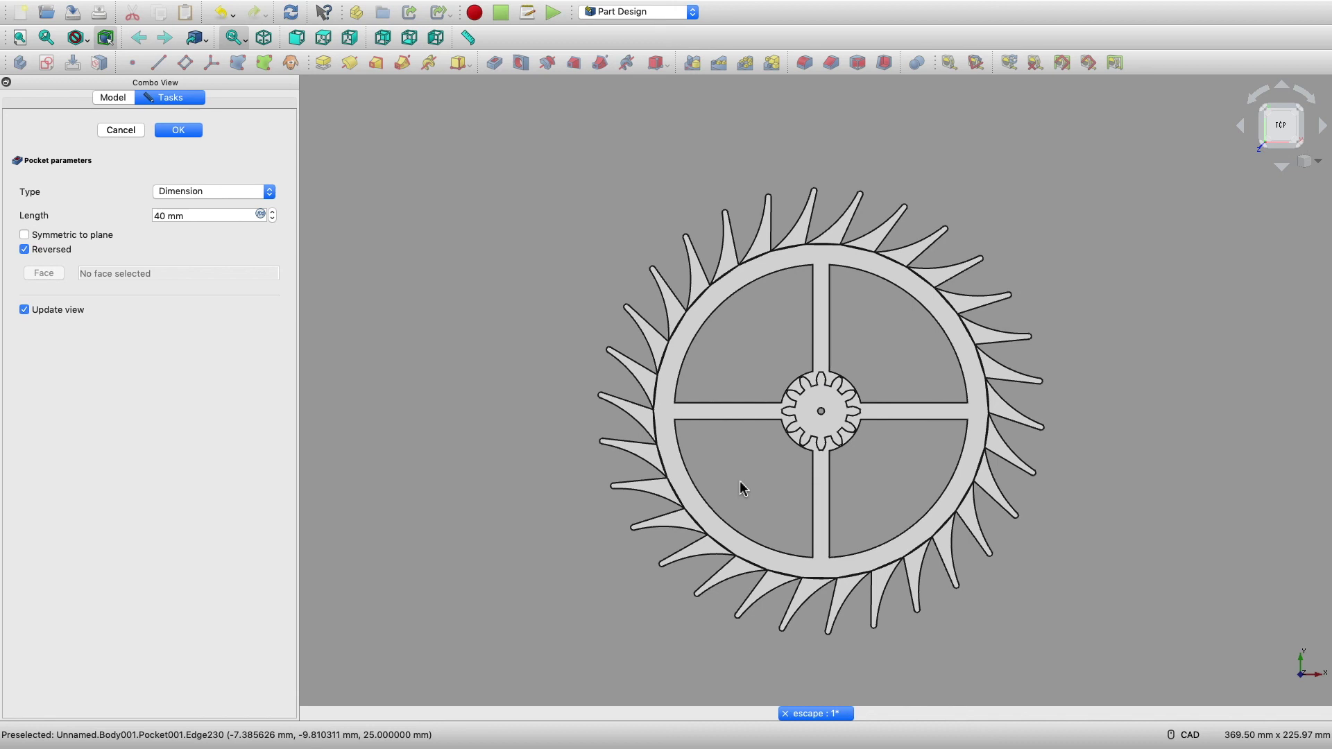
{"action": "key", "text": "Return"}
{"action": "middle_click_drag", "start_coordinate": [739, 480], "coordinate": [614, 360]}
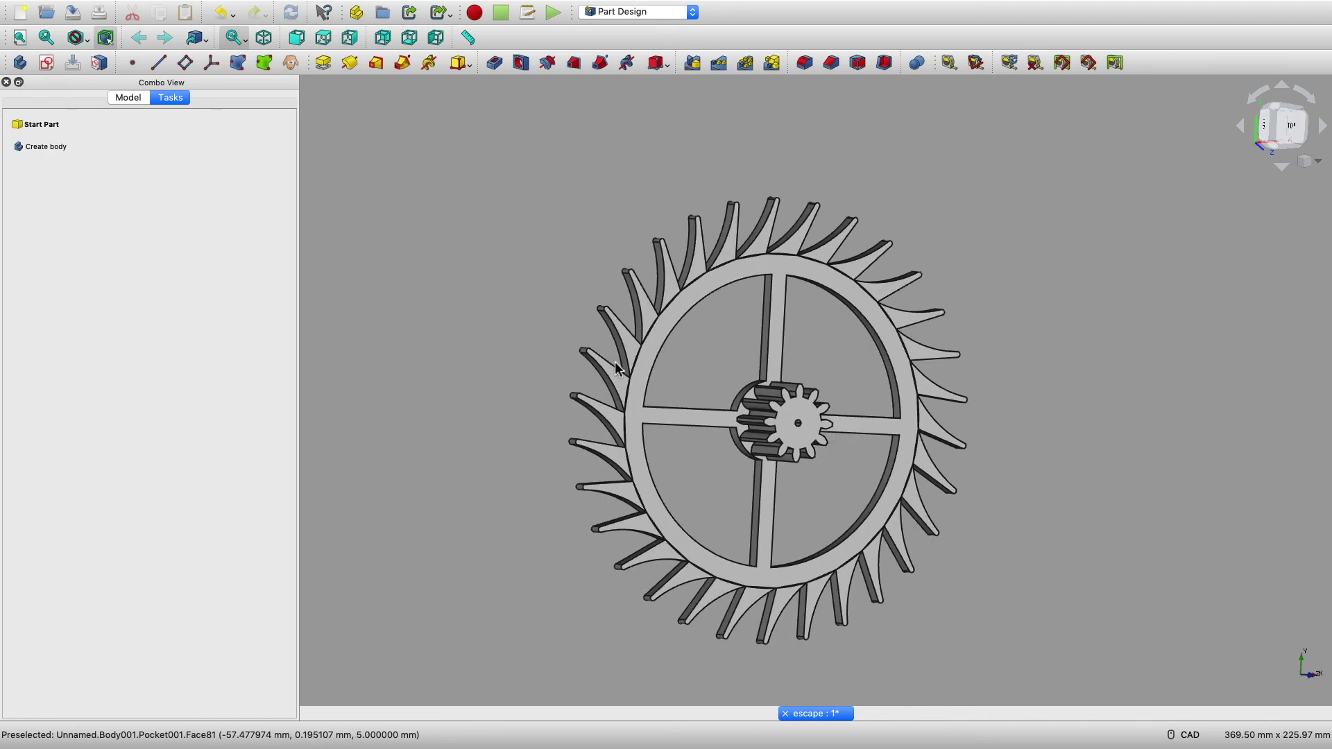